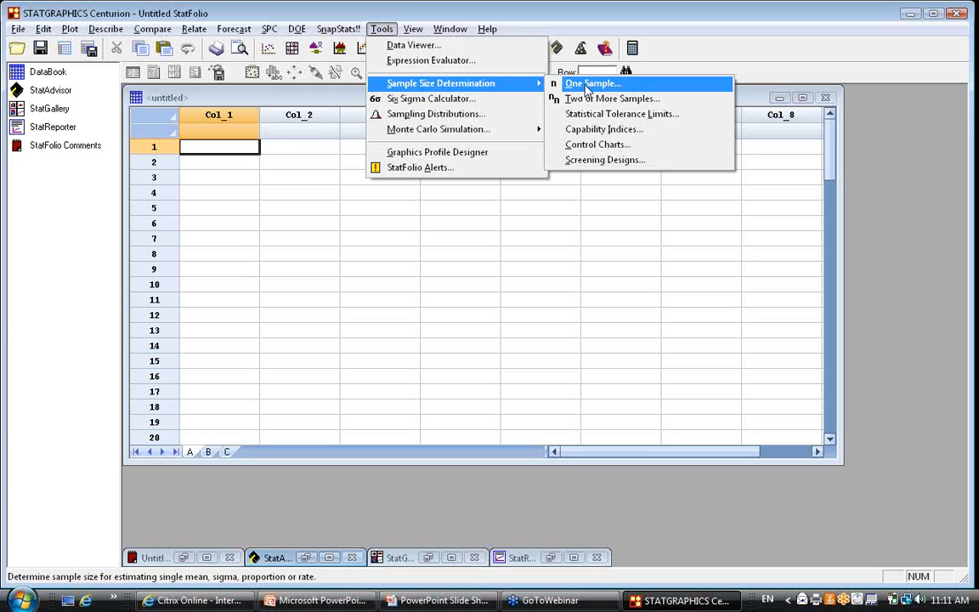
Start a one-sample size determination for a binomial proportion with a hypothesized proportion of 0.5
left_click(586, 88)
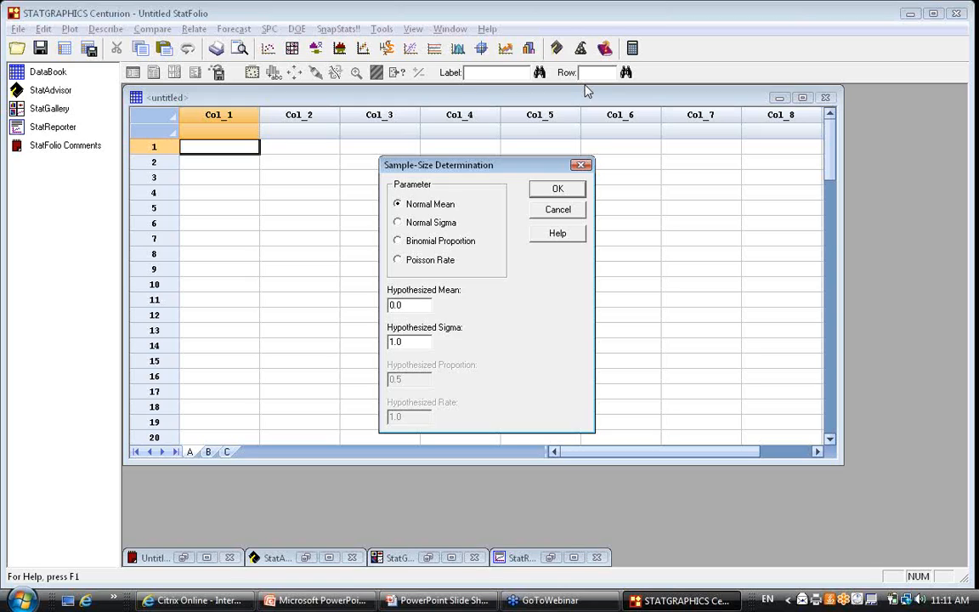
left_click(398, 241)
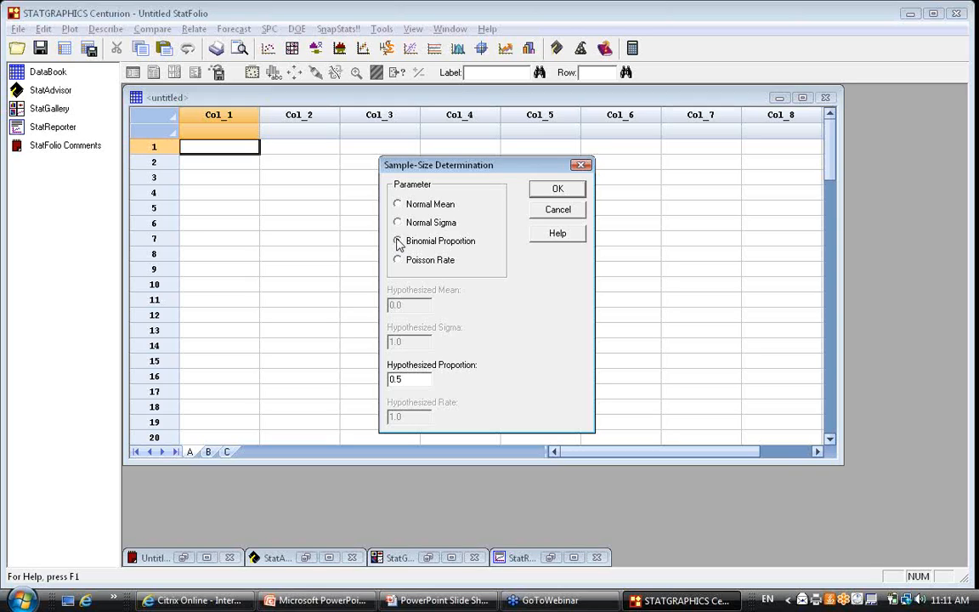
left_click(398, 241)
left_click(570, 193)
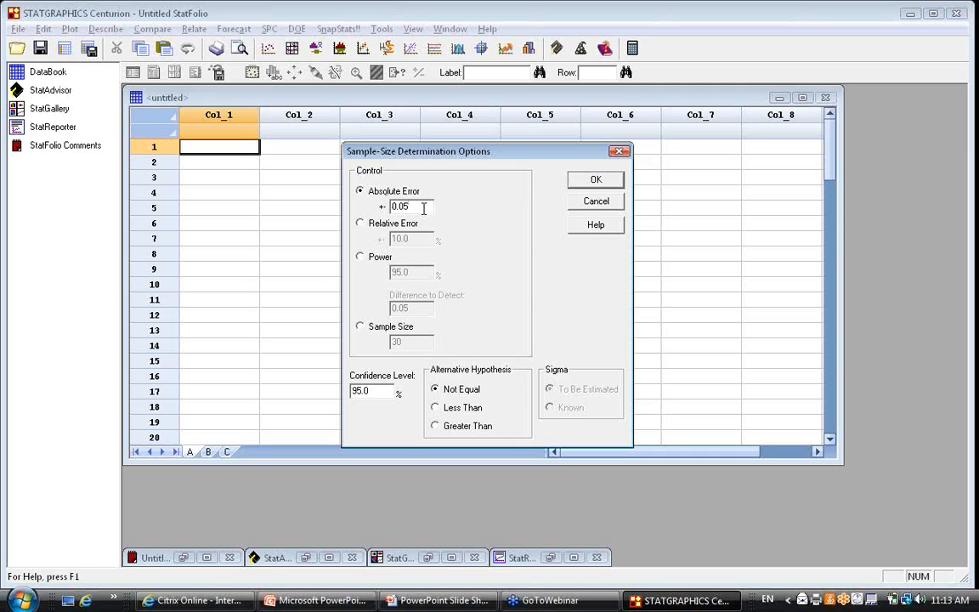
Compute the sample size using an absolute error of 0.03 as control, with 95% confidence and a Not Equal alternative
left_click(423, 207)
key("BackSpace")
type("3")
left_click(361, 224)
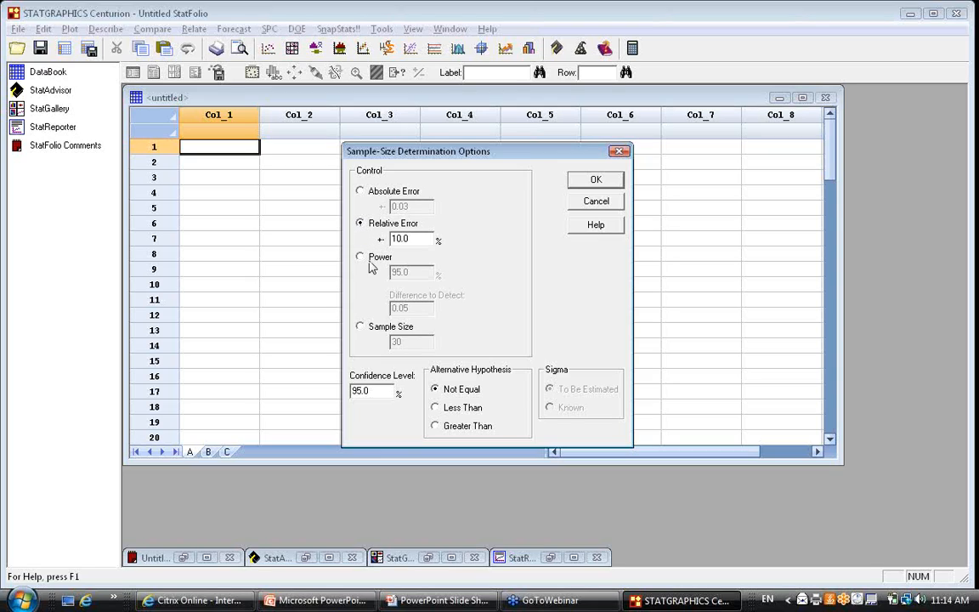
left_click(361, 258)
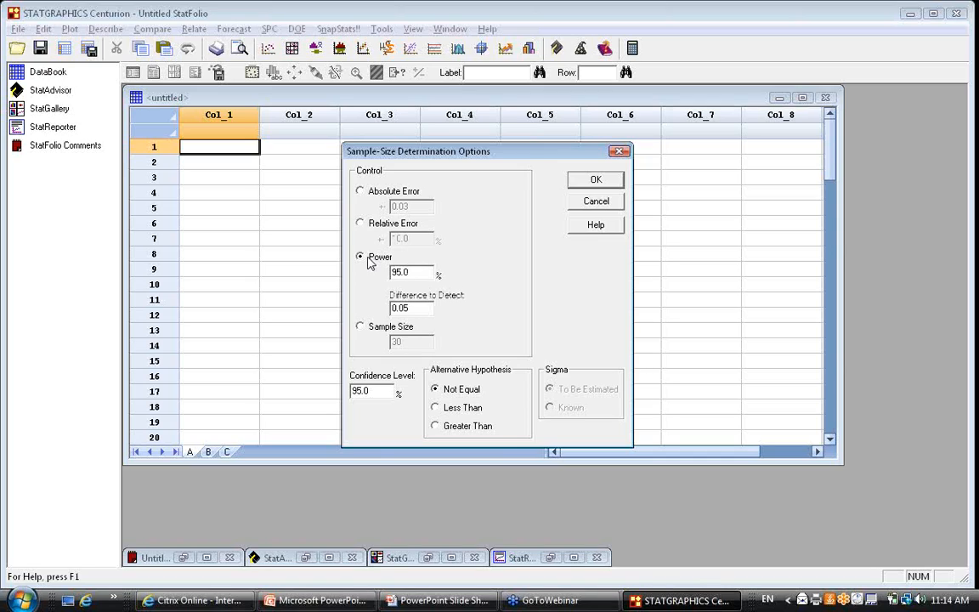
left_click(360, 328)
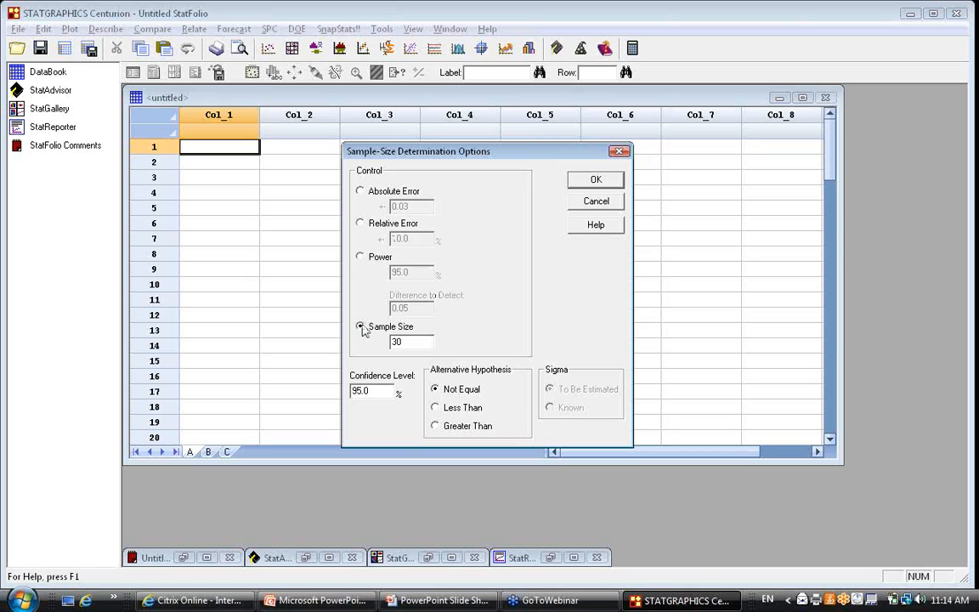
left_click(361, 192)
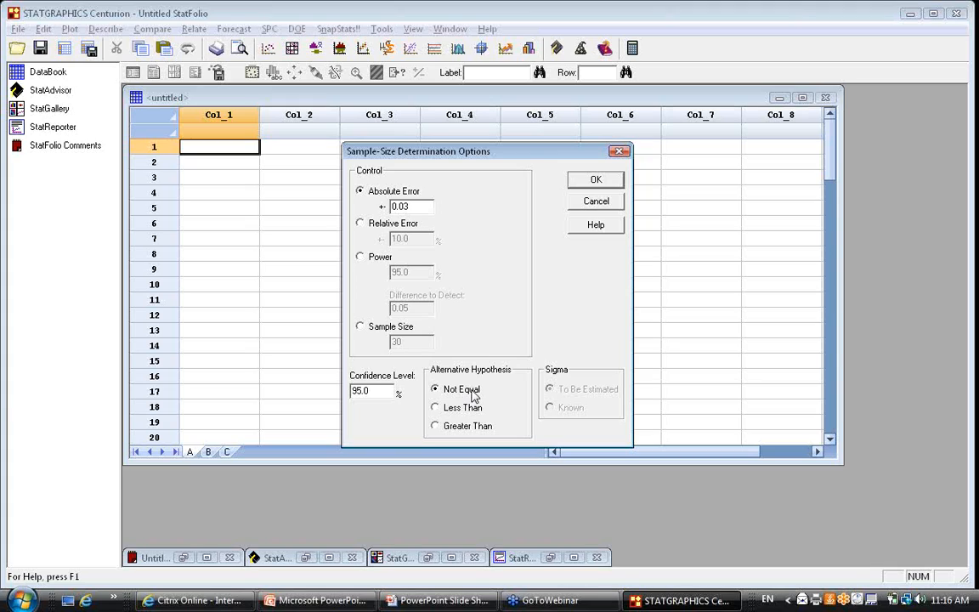
left_click(596, 183)
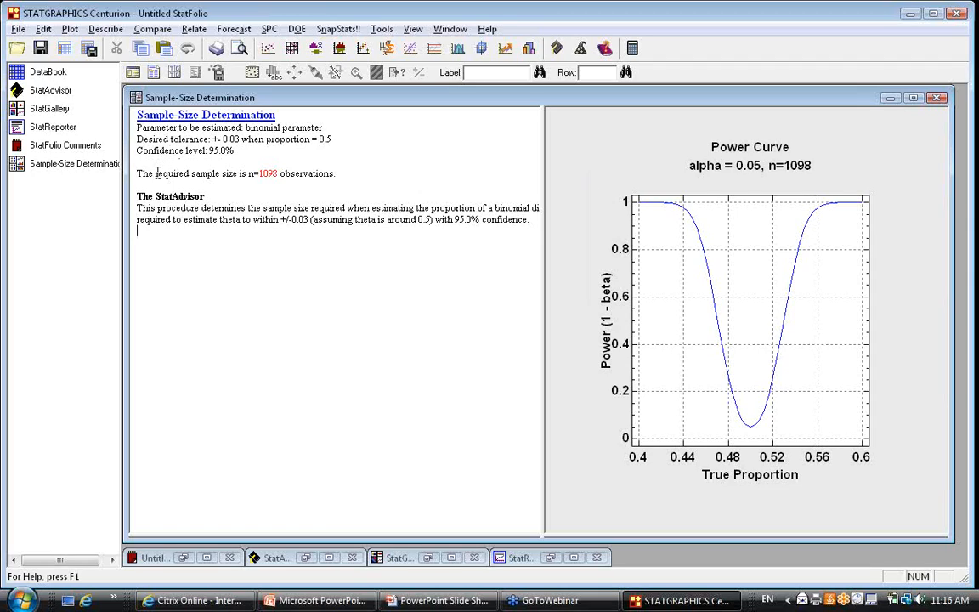
Highlight the desired tolerance line in the sample-size report and switch to the PowerPoint presentation
left_click(346, 172)
left_click(127, 140)
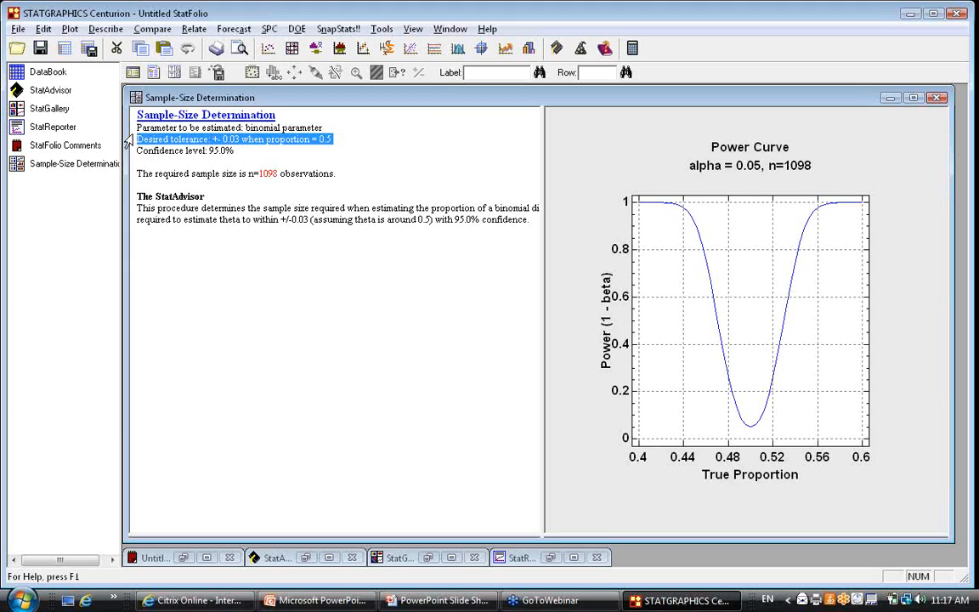
key("alt+Tab")
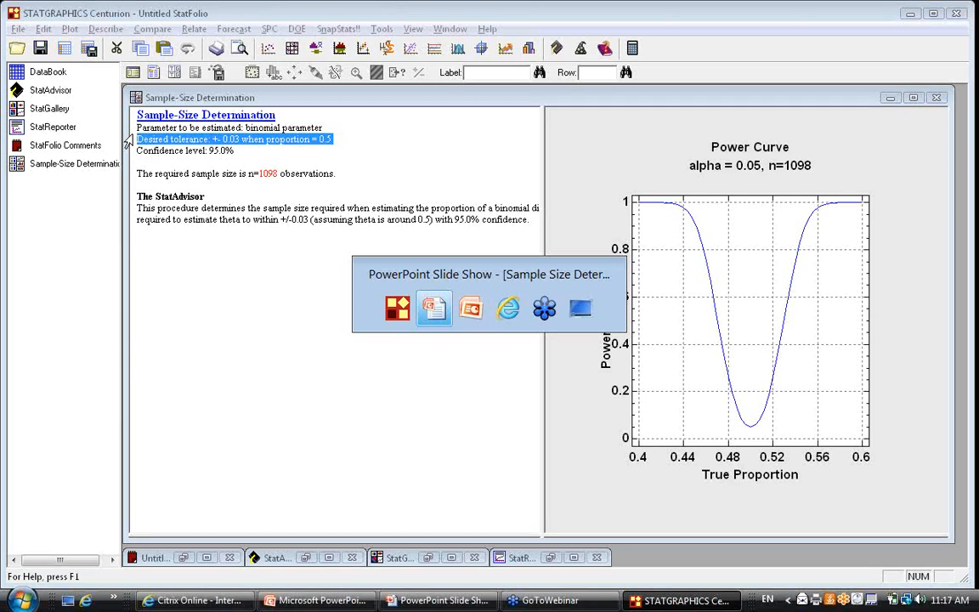
key("alt+Tab")
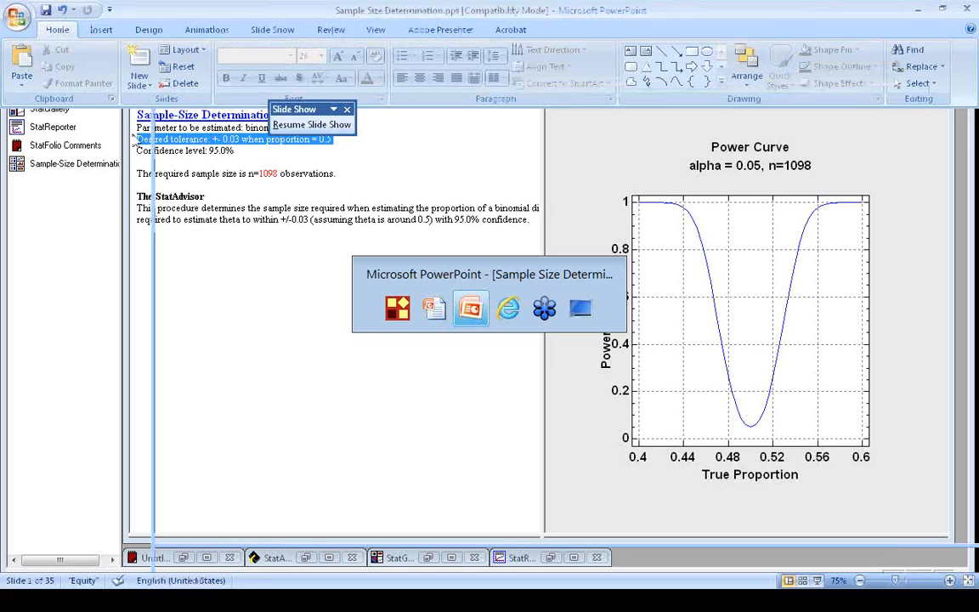
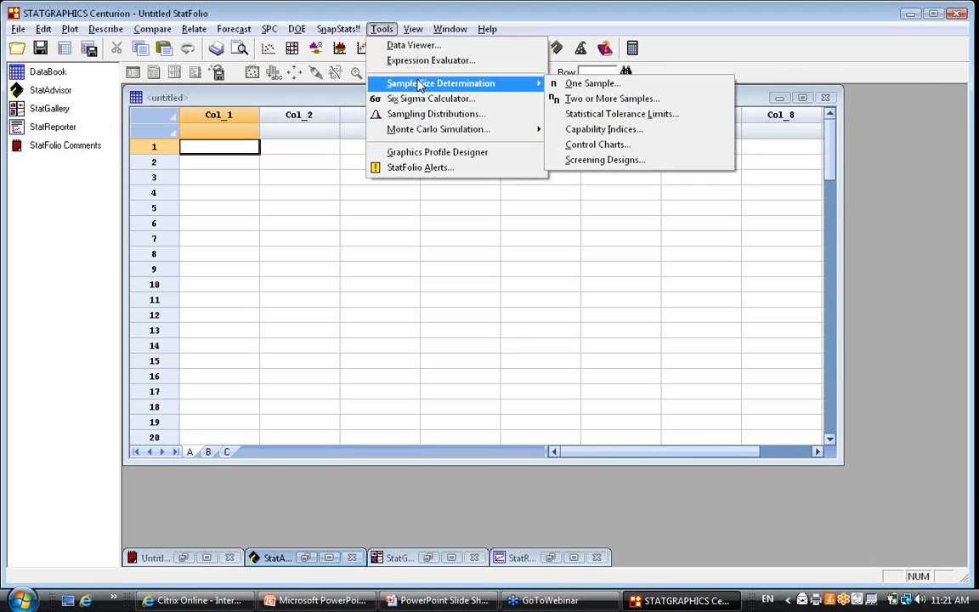
Set up a sample-size comparison of two normal means with difference 0.0, hypothesized means 30.0 and within-group sigmas 5.0
left_click(587, 101)
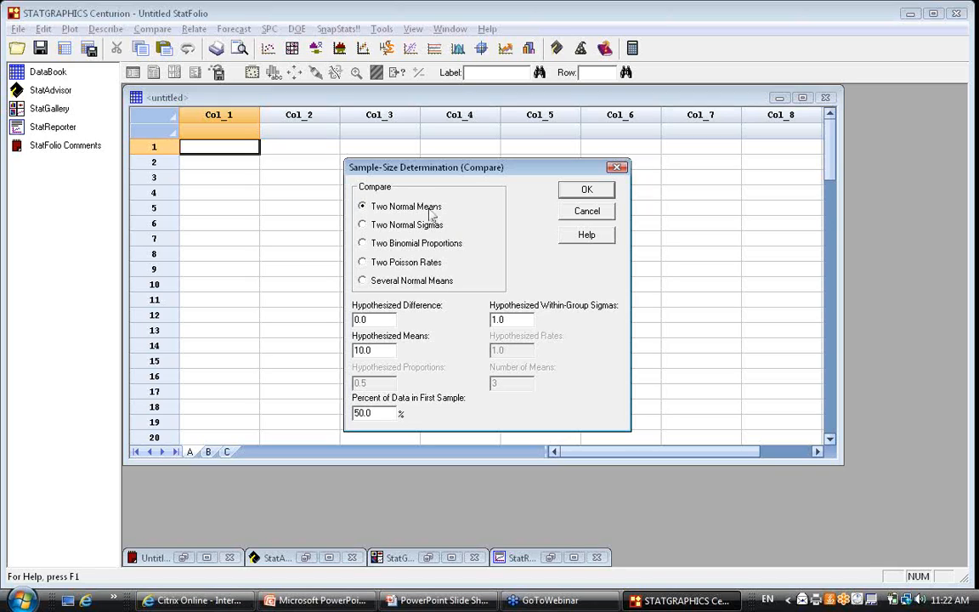
left_click(383, 321)
key("Tab")
type("30.0")
double_click(493, 320)
left_click(524, 317)
key("BackSpace")
key("BackSpace")
key("BackSpace")
type("5.0")
left_click(594, 191)
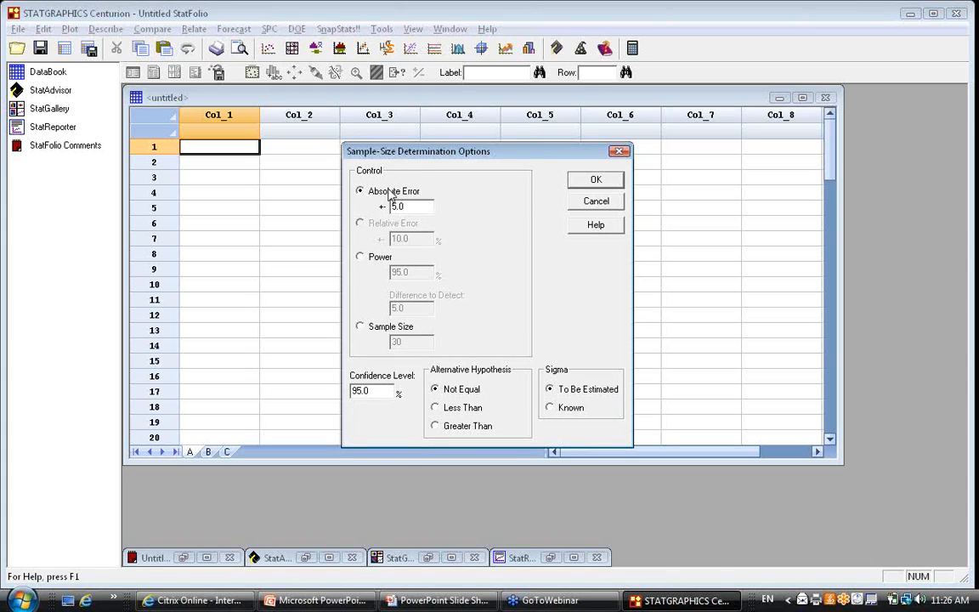
Compute the sample sizes for 90% power to detect a difference of 6.0, using a Greater Than alternative at 95% confidence
left_click(361, 257)
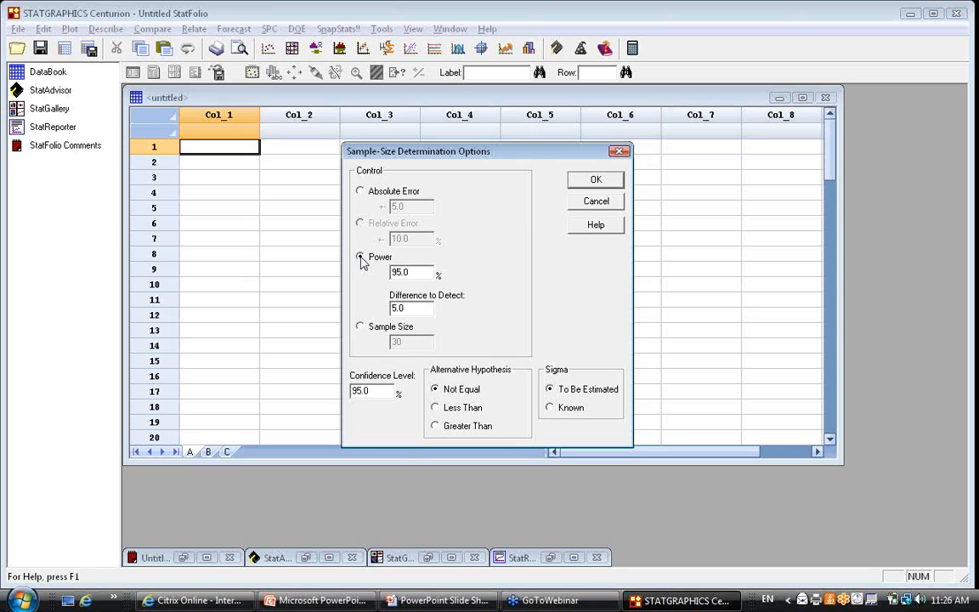
left_click(360, 258)
type("90")
left_click_drag(418, 310, 383, 311)
type("6.0")
left_click(382, 393)
left_click(382, 394)
left_click(406, 307)
left_click(428, 273)
left_click(464, 431)
left_click(597, 183)
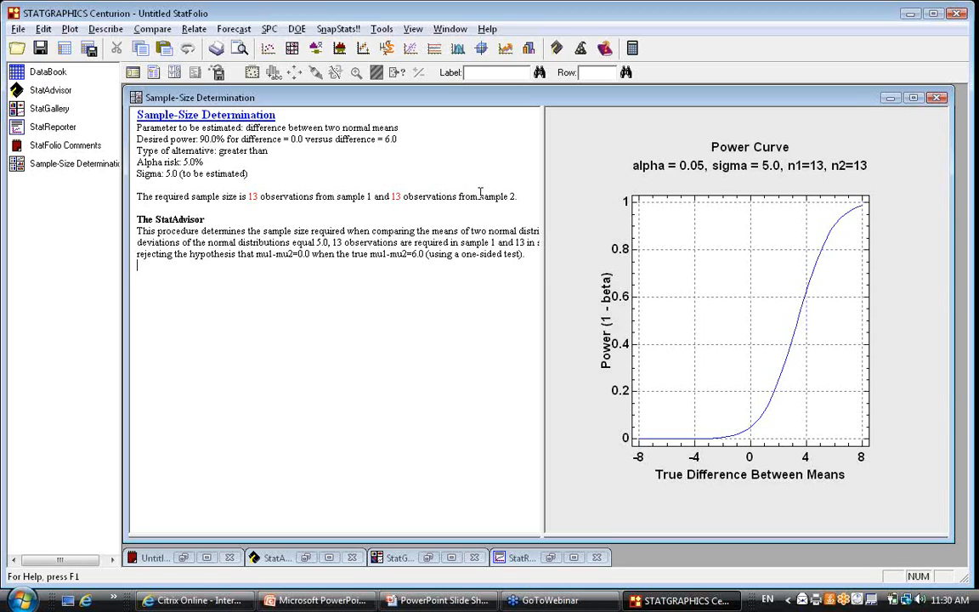
Examine the StatAdvisor explanation in the enlarged report, and enlarge the power curve for the two means
double_click(442, 280)
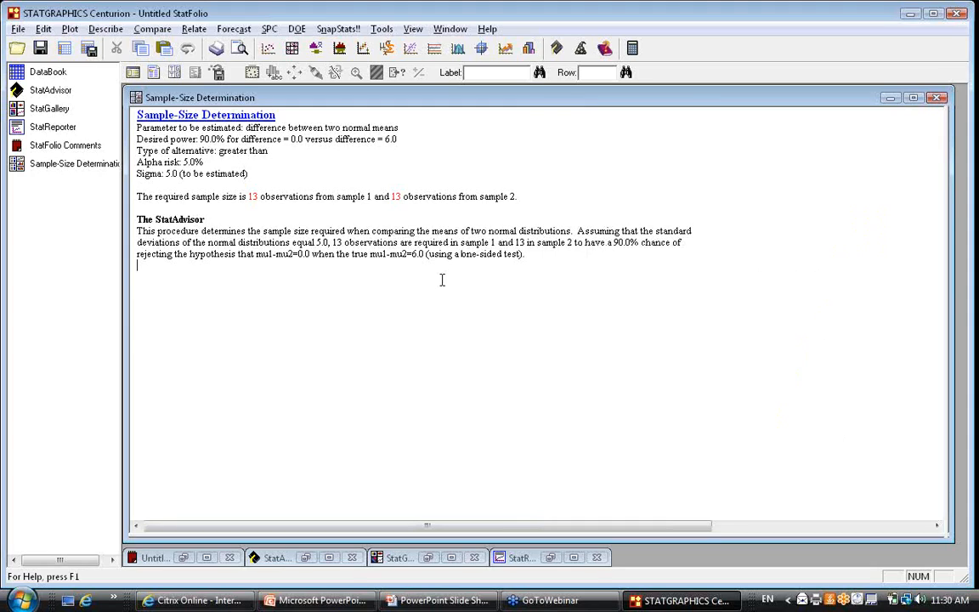
left_click_drag(133, 218, 255, 302)
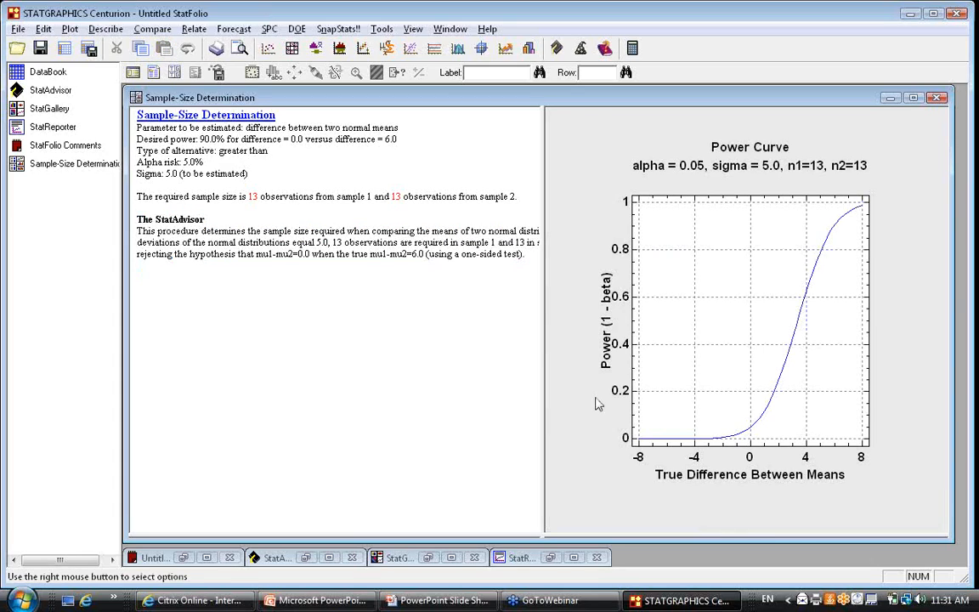
double_click(595, 404)
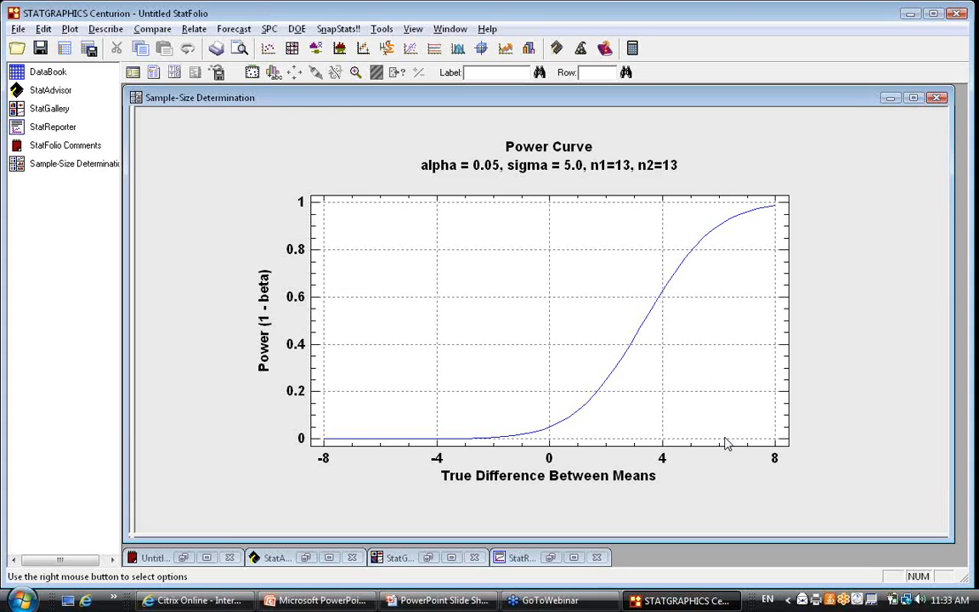
Switch to the PowerPoint slide show and advance from the Example #2 slide to the Second Dialog Box slide
left_click(330, 603)
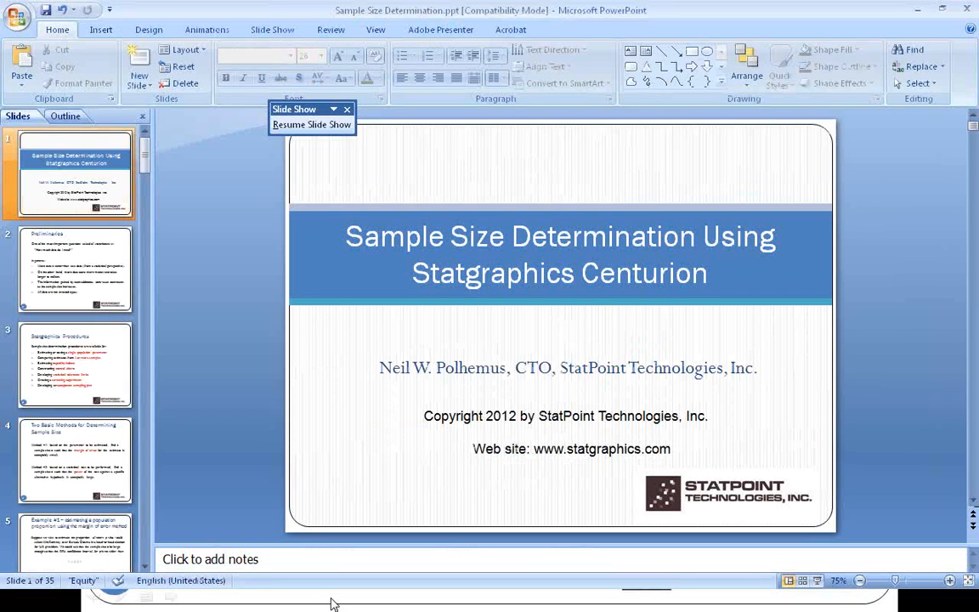
key("alt+Tab")
key("alt+Tab")
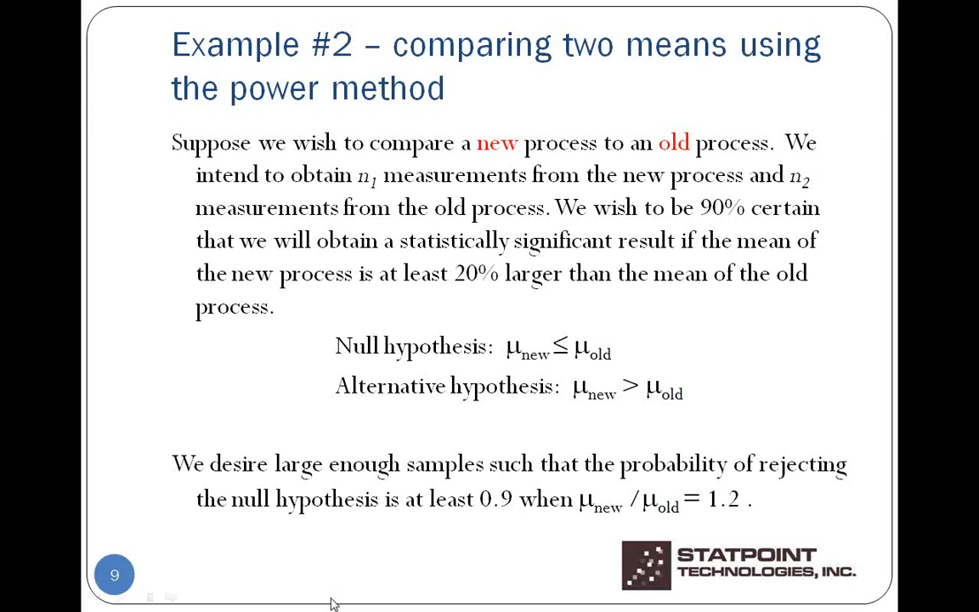
left_click(332, 598)
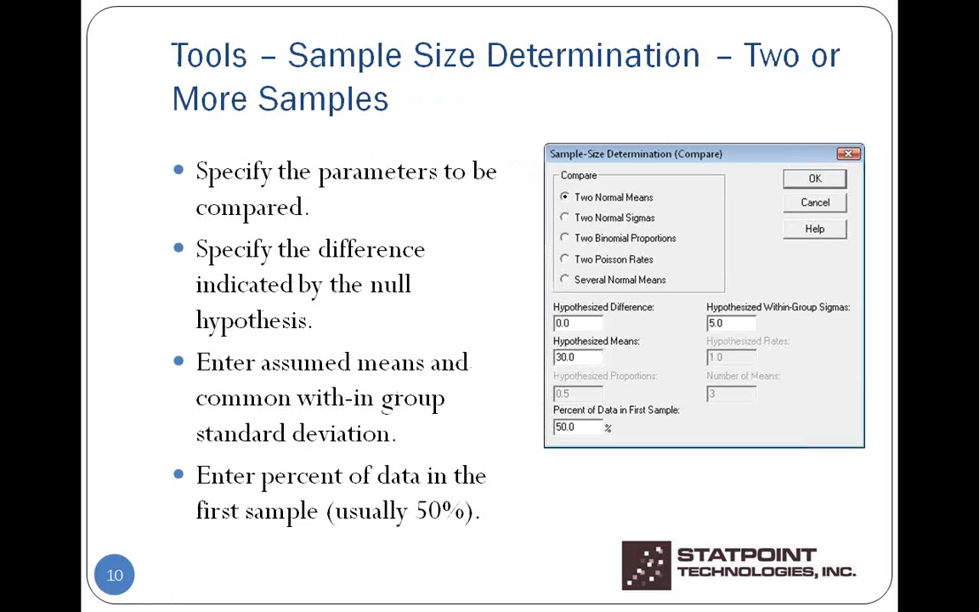
key("Right")
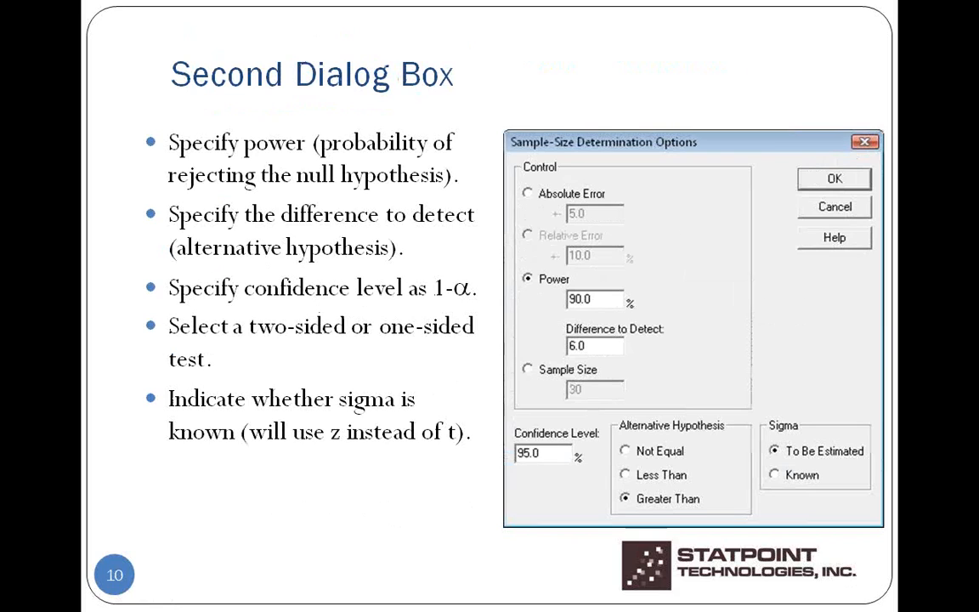
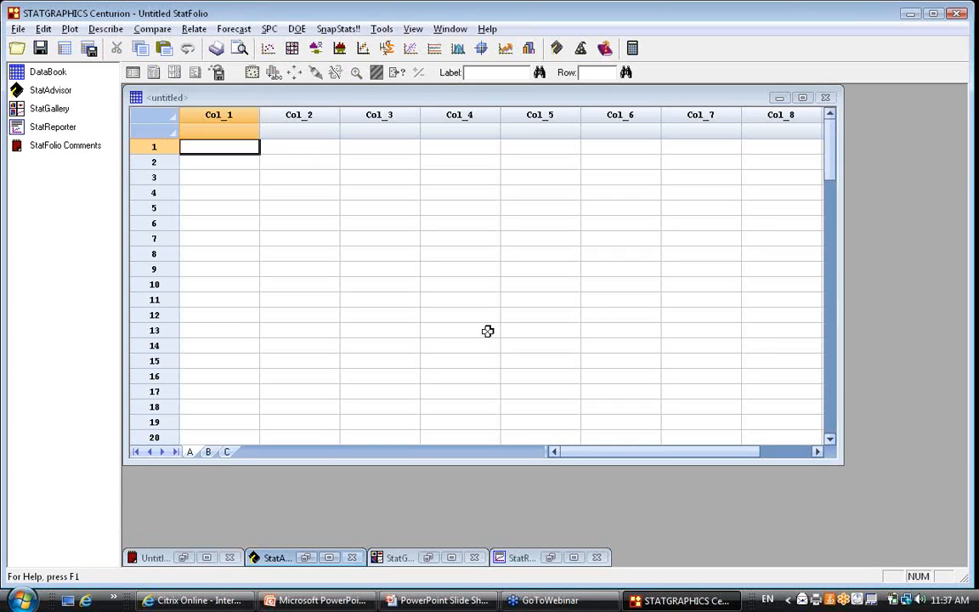
Determine the sample size for the Cpk capability index with estimate 1.33, relative error 10% and confidence level 95%
left_click(380, 31)
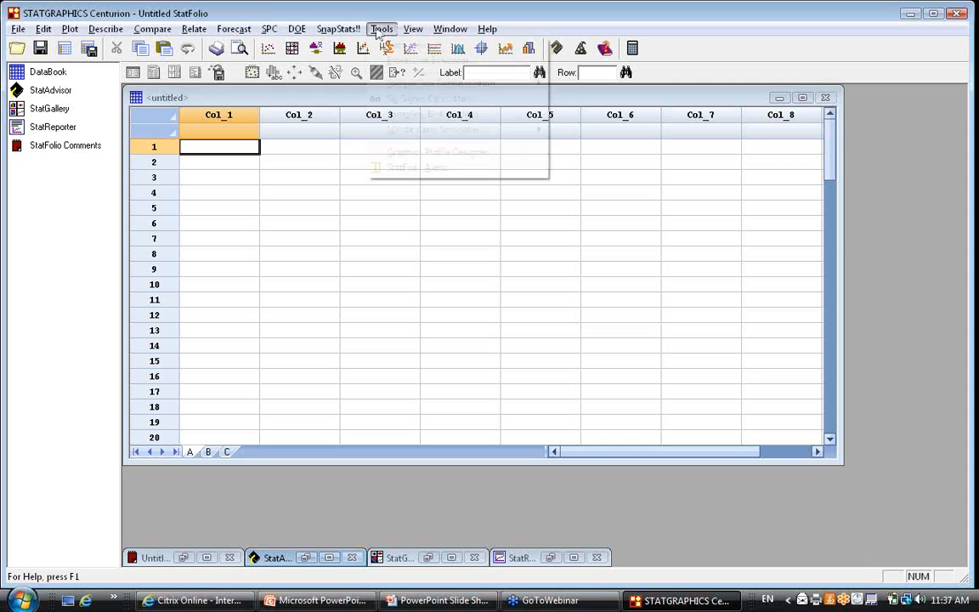
mouse_move(394, 85)
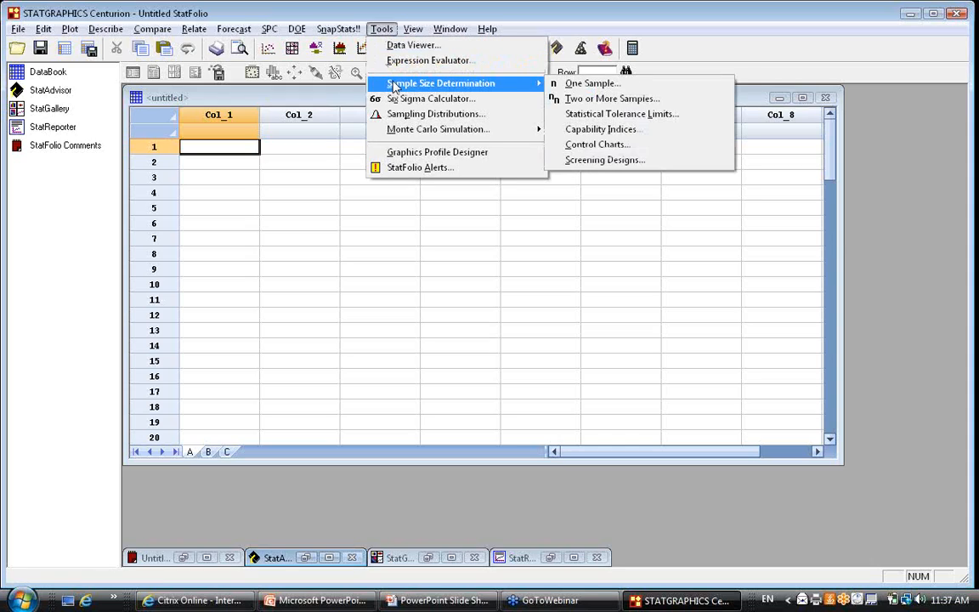
left_click(590, 132)
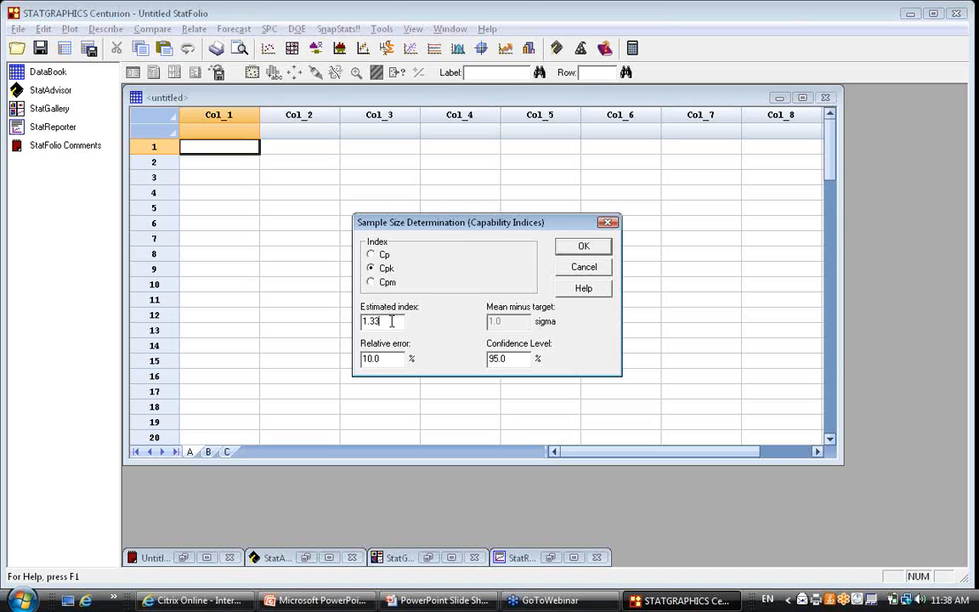
left_click(391, 359)
left_click(584, 249)
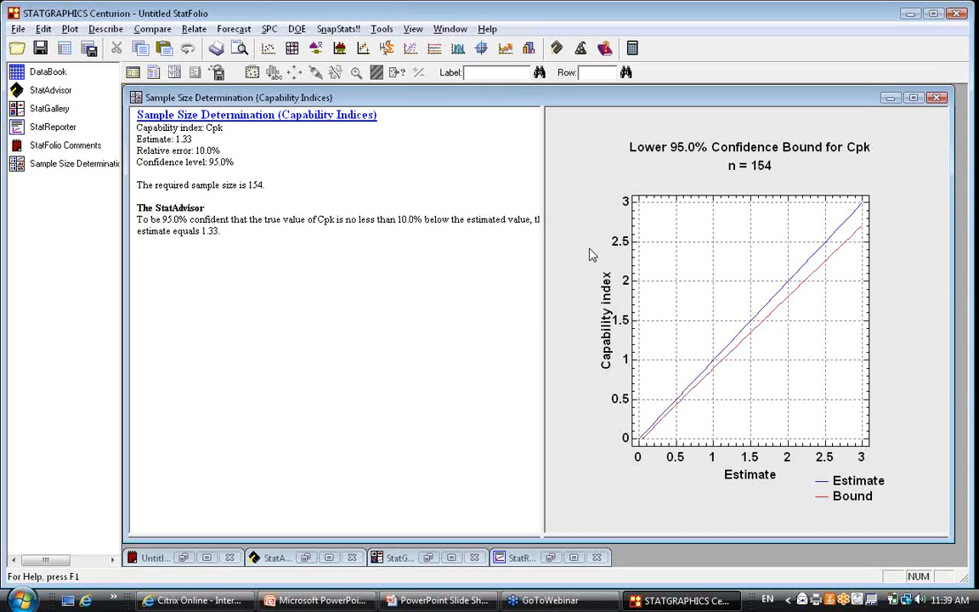
Enlarge the Cpk confidence bound graph and use Locate to place the crosshair on the Estimate line at about 1.33
double_click(830, 336)
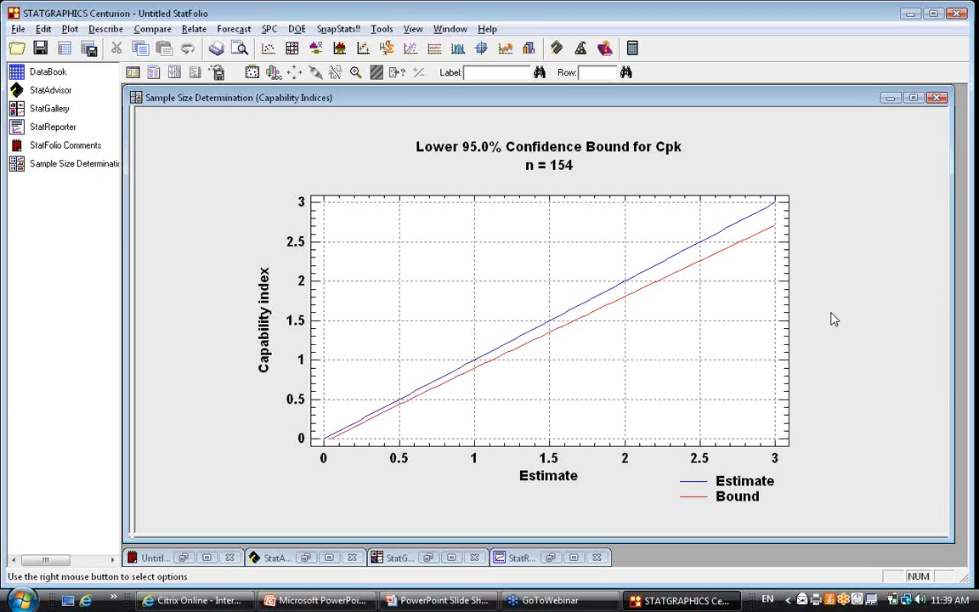
right_click(705, 147)
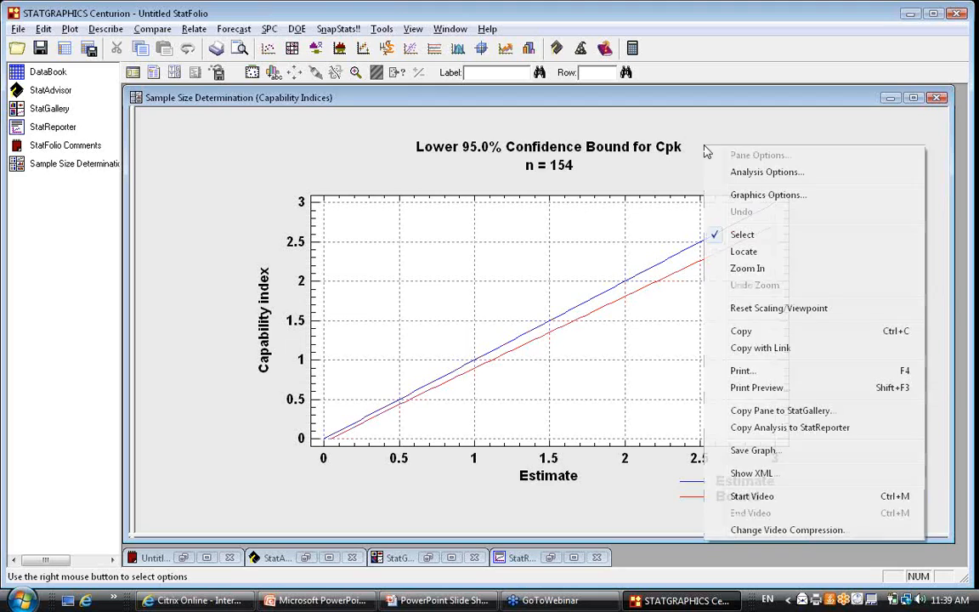
left_click(742, 252)
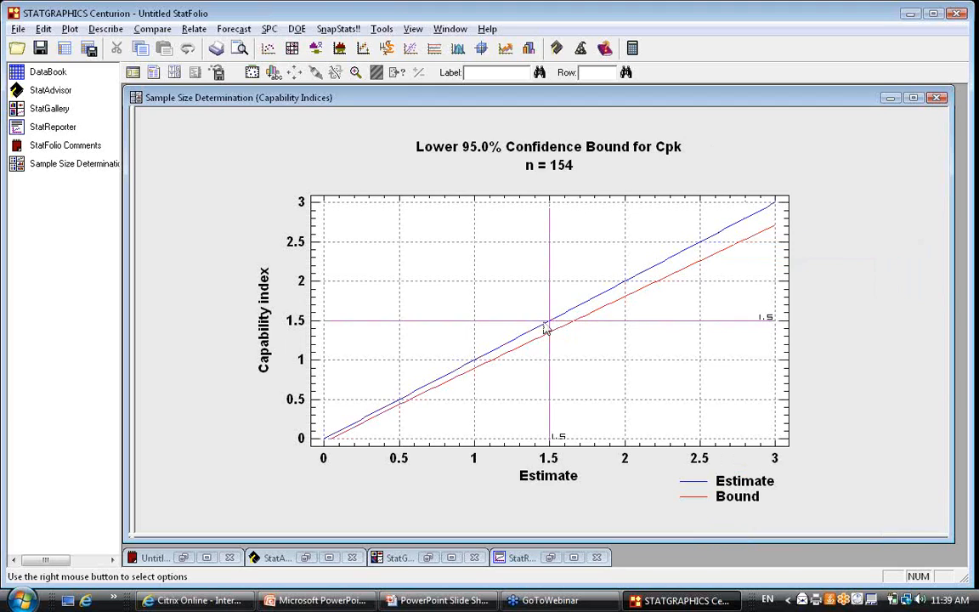
left_click_drag(553, 330, 523, 335)
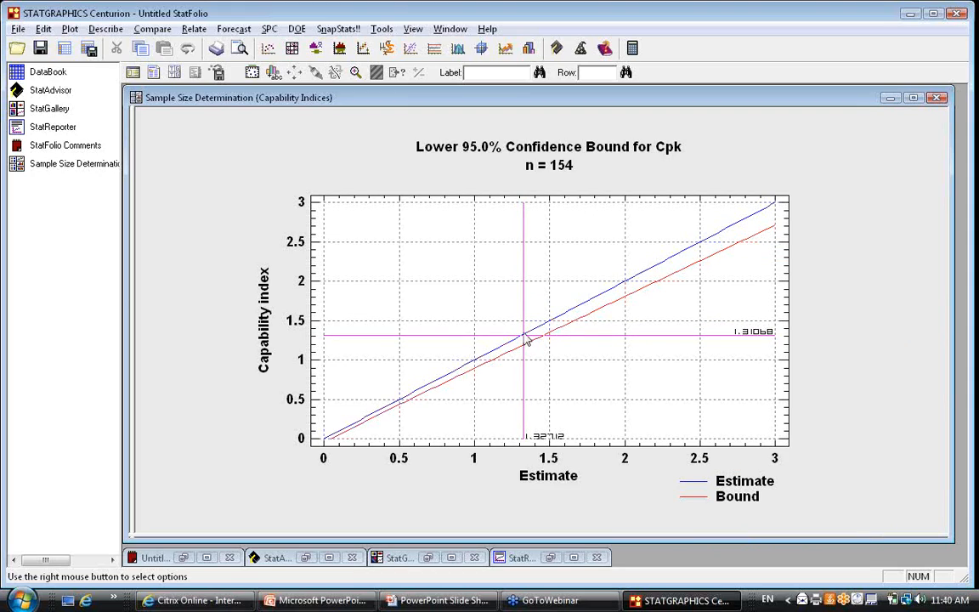
left_click_drag(525, 337, 525, 333)
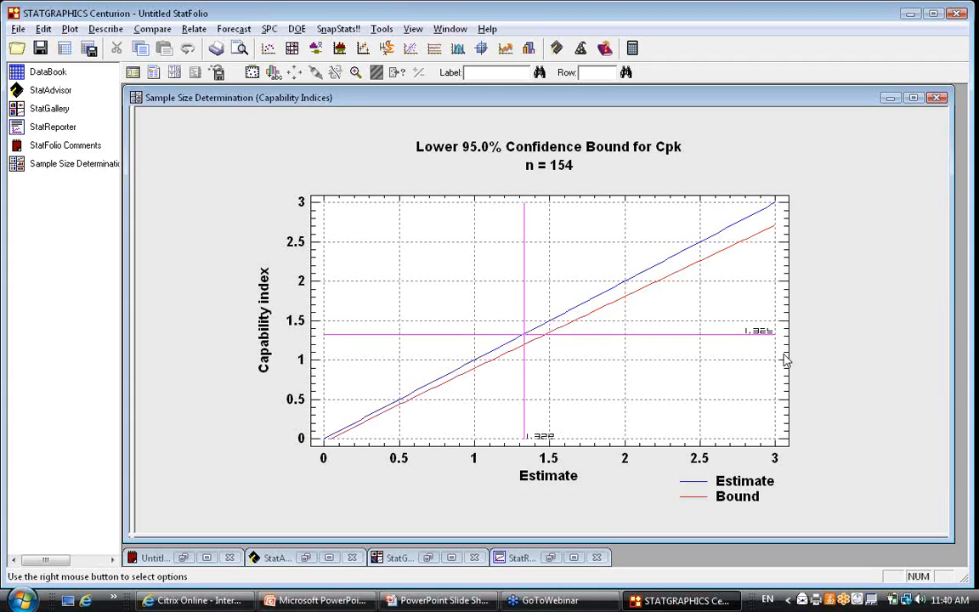
key("Up")
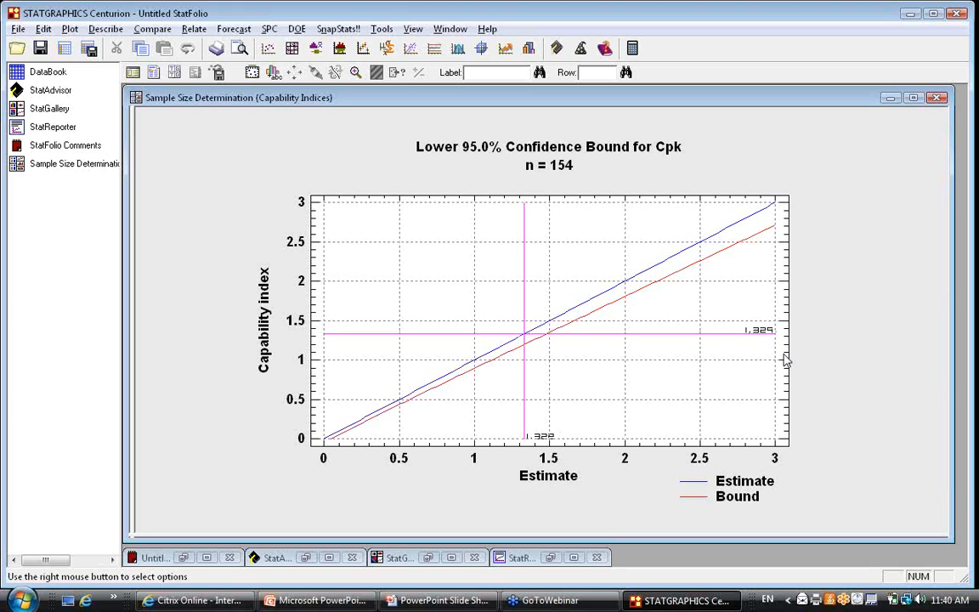
Lower the crosshair on the Cpk graph to the Bound line at an estimate of about 1.33
key("Down")
key("Down")
key("Down")
key("Down")
key("Down")
key("Down")
key("Down")
key("Down")
key("Down")
key("Down")
key("Down")
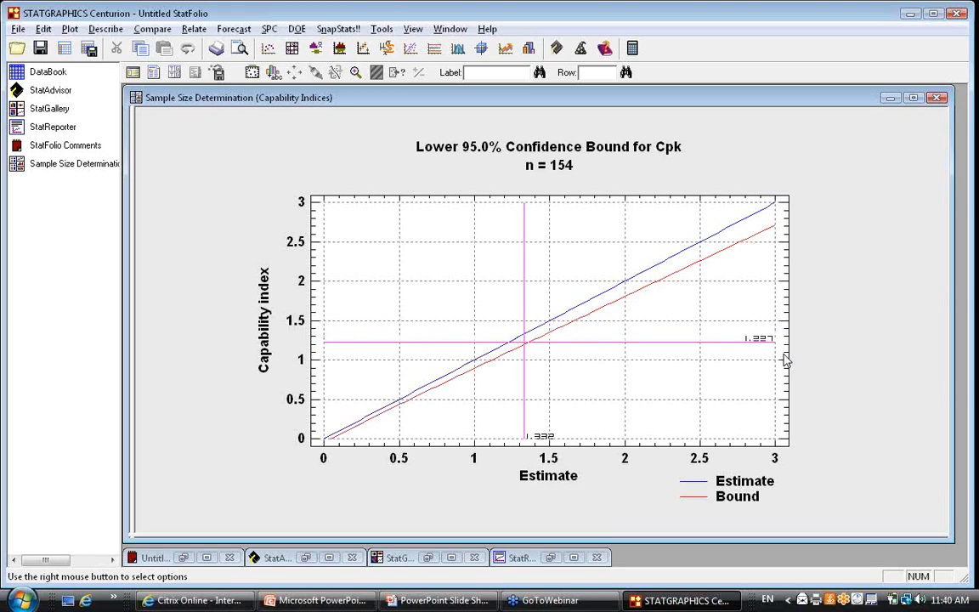
key("Down")
key("Down")
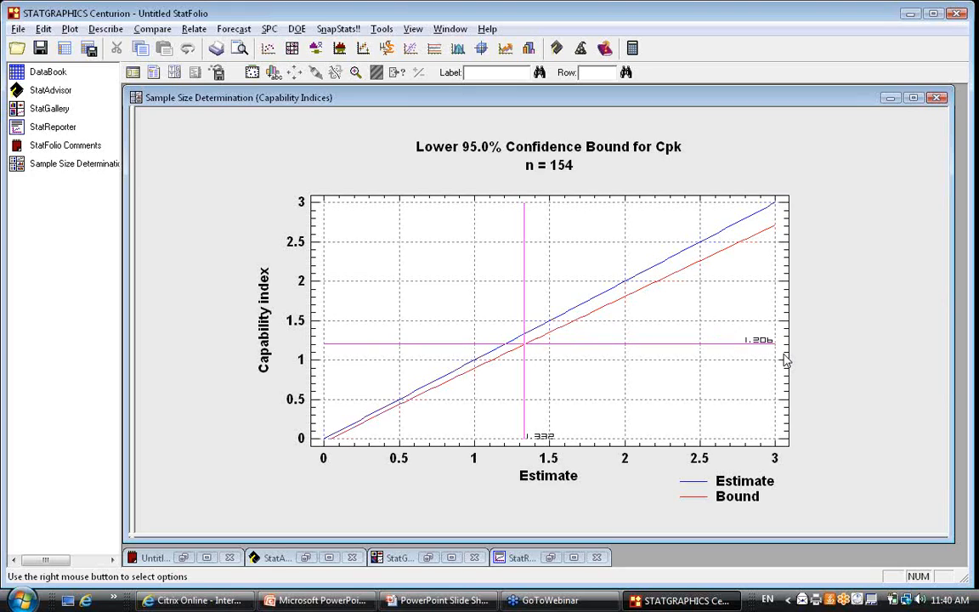
key("Down")
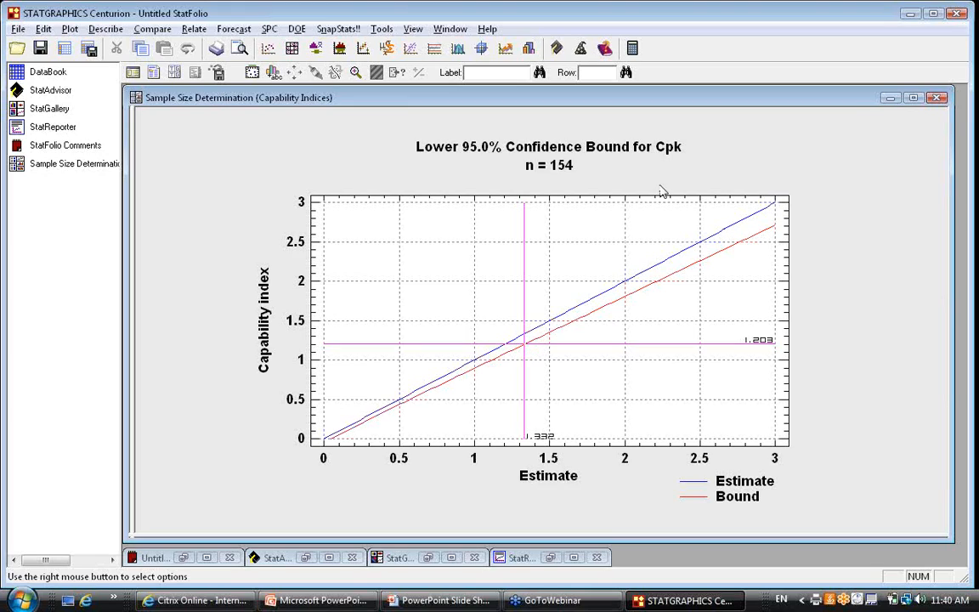
Recalculate the Cpk sample size with a relative error of 20%
left_click(625, 181)
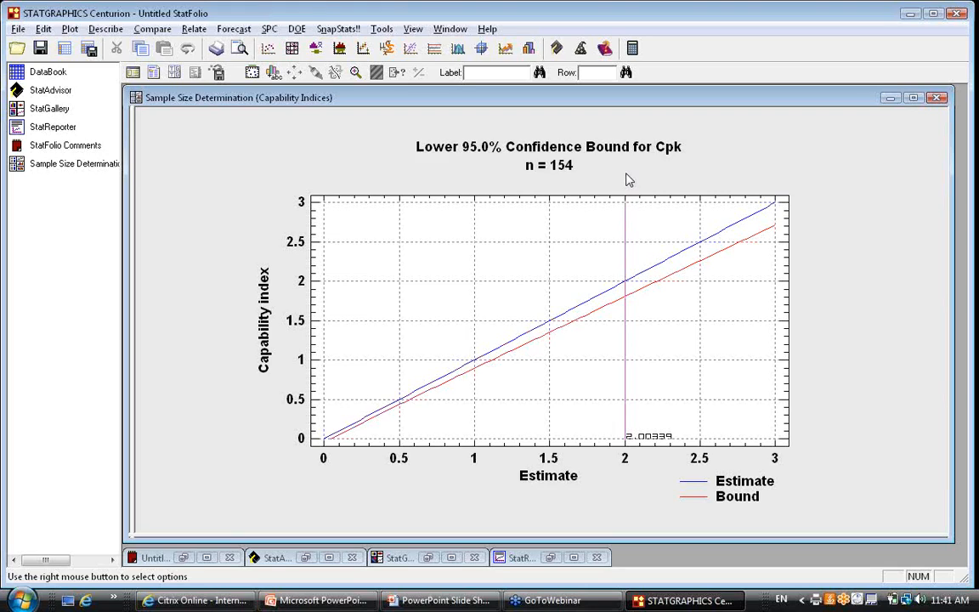
right_click(169, 125)
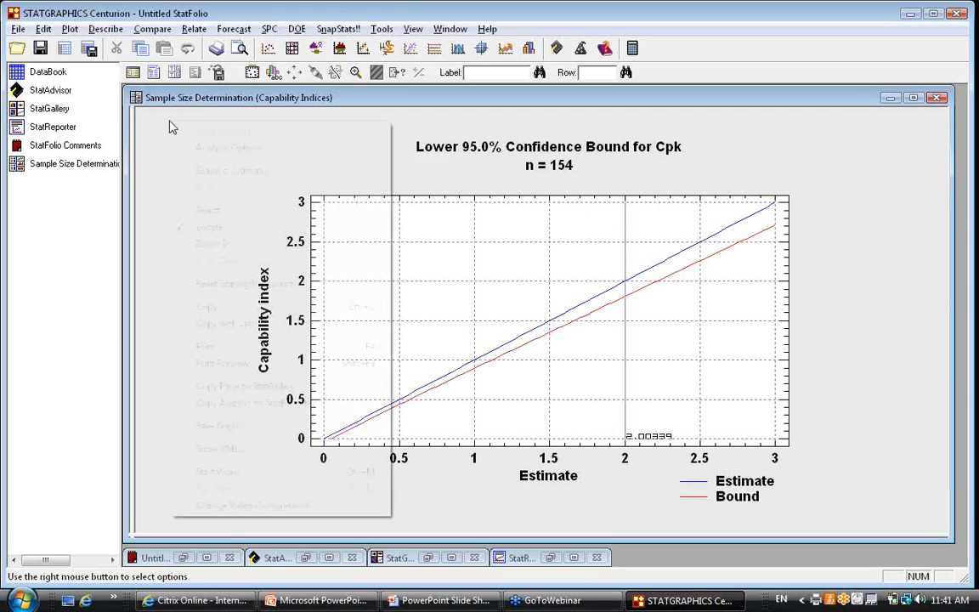
left_click(218, 148)
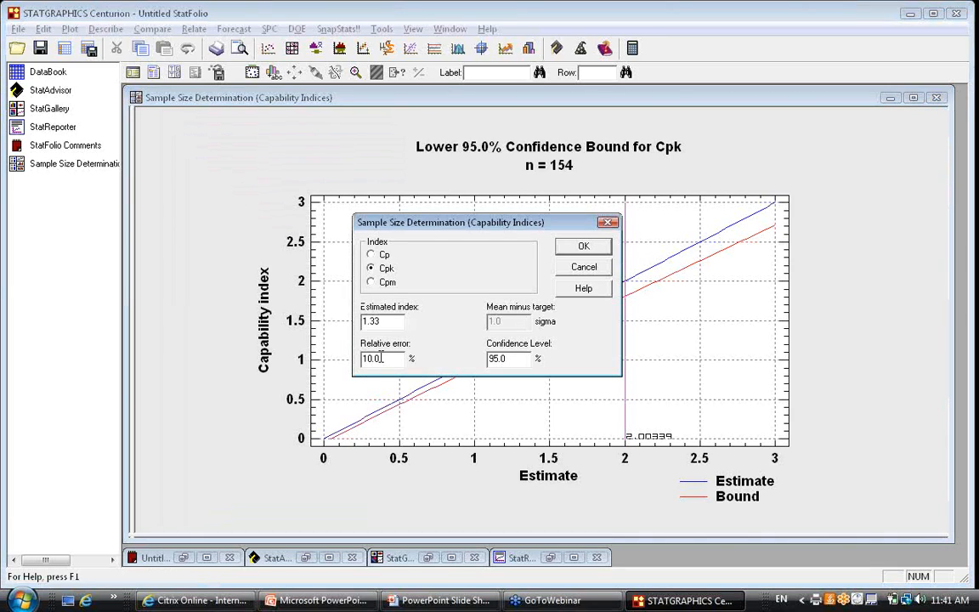
left_click_drag(379, 358, 361, 363)
type("20")
left_click(584, 247)
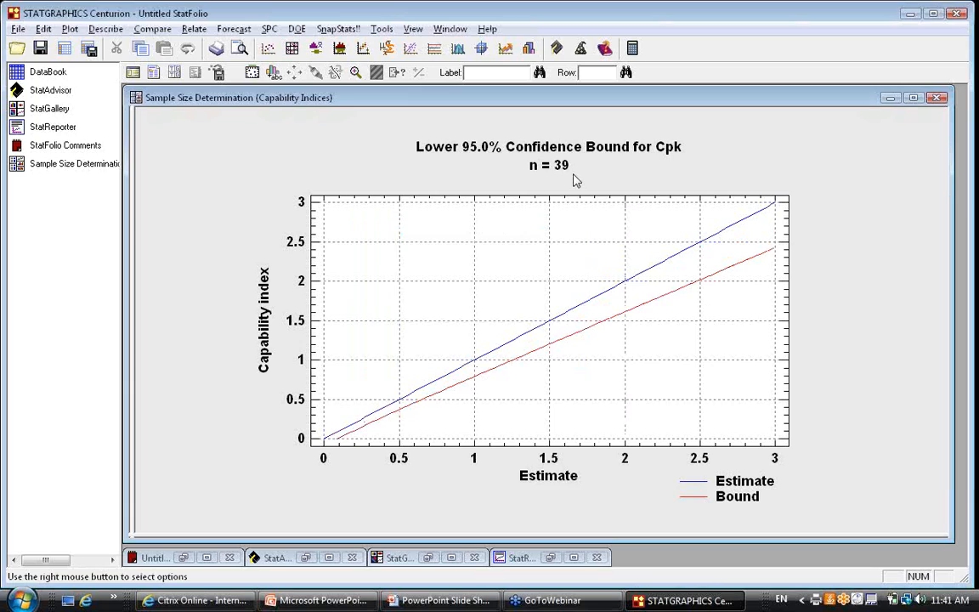
Set the relative error of the Cpk analysis to 22% and recalculate the sample size
left_click(130, 74)
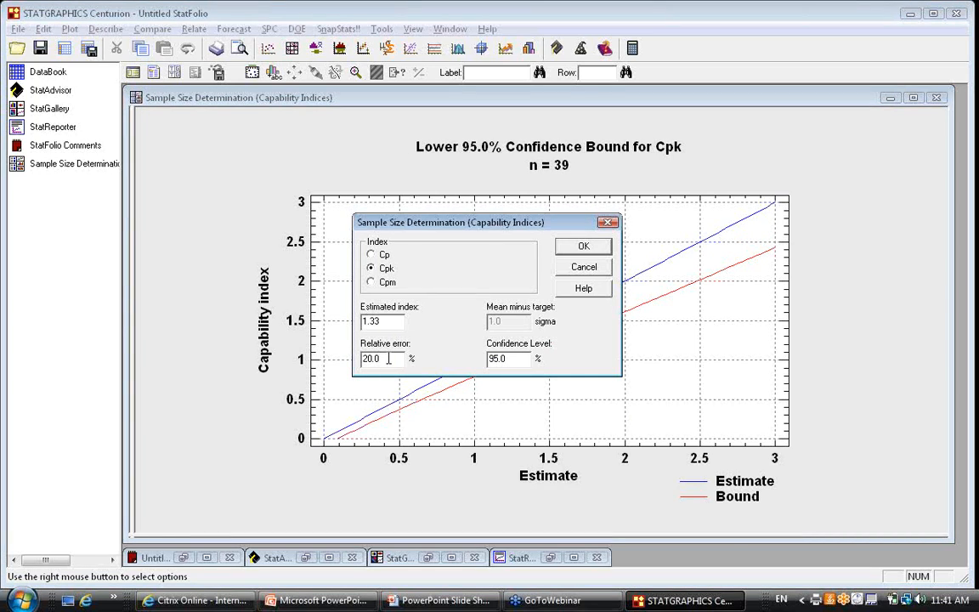
left_click(388, 359)
key("BackSpace")
key("BackSpace")
key("BackSpace")
key("BackSpace")
type("22")
left_click(588, 246)
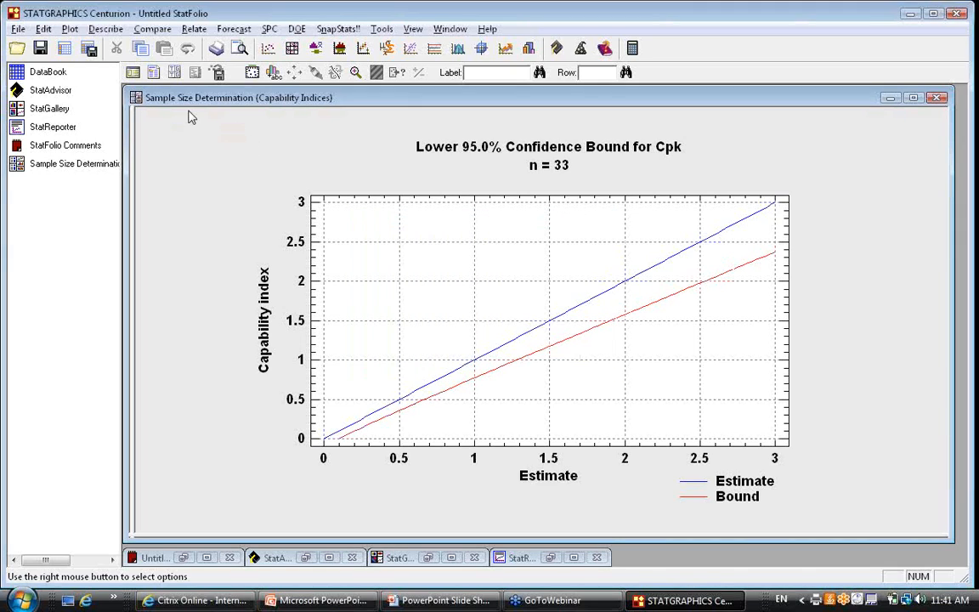
Change the relative error to 25% and recalculate the required Cpk sample size
left_click(131, 73)
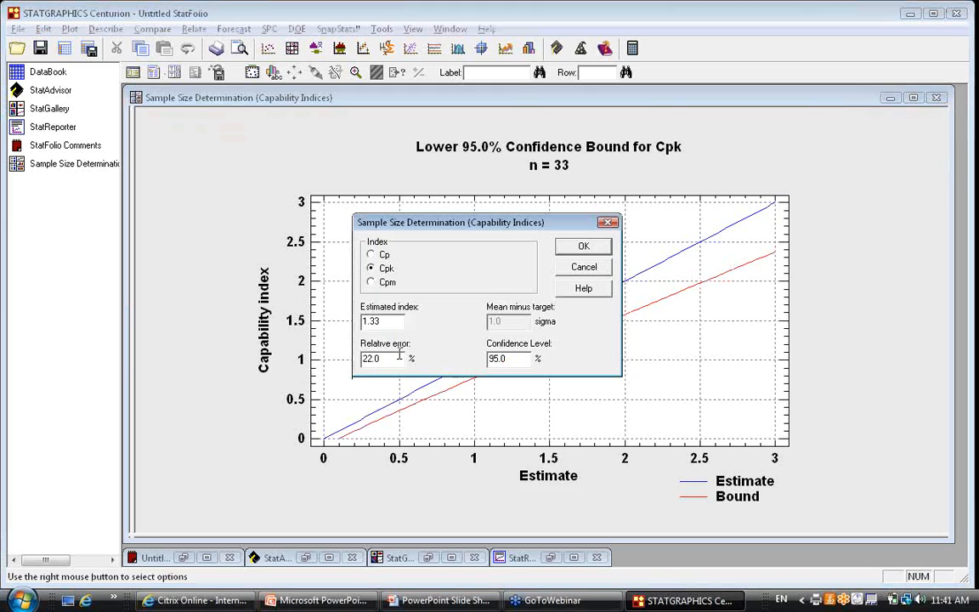
double_click(399, 355)
type("25")
left_click(578, 246)
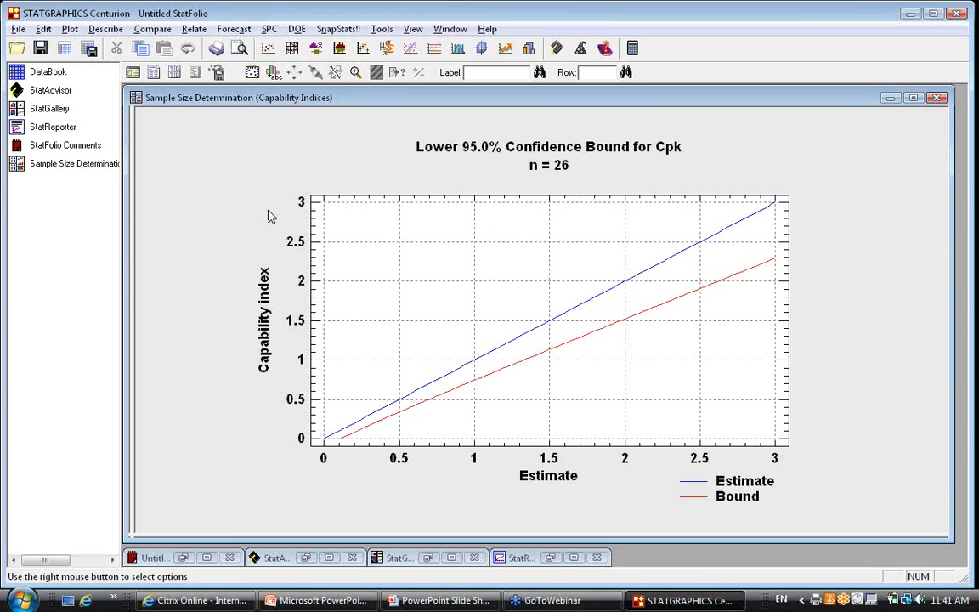
Set the relative error to 23% and recalculate the sample size for the Cpk index
left_click(131, 73)
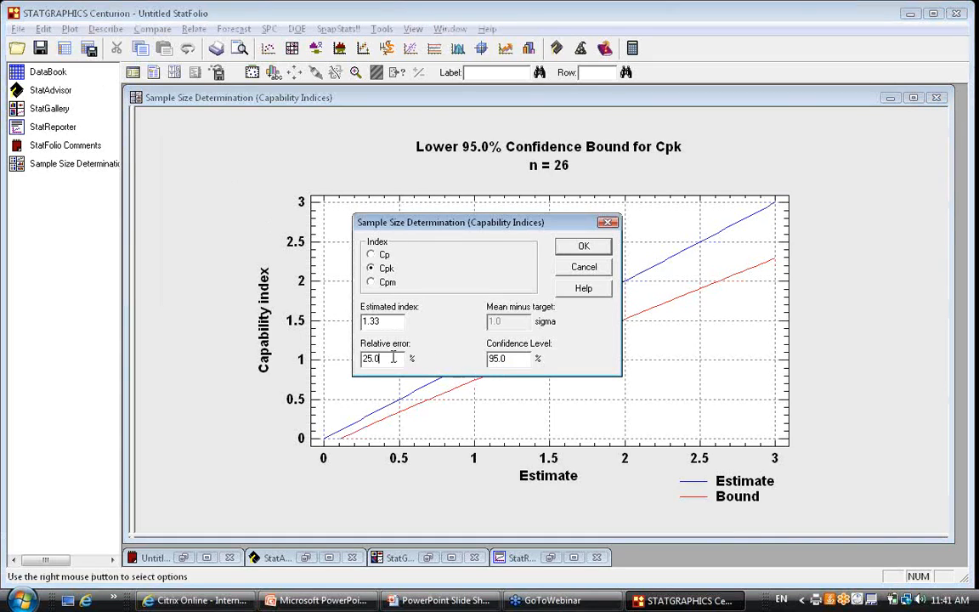
key("BackSpace")
key("BackSpace")
key("BackSpace")
type("3")
left_click(580, 247)
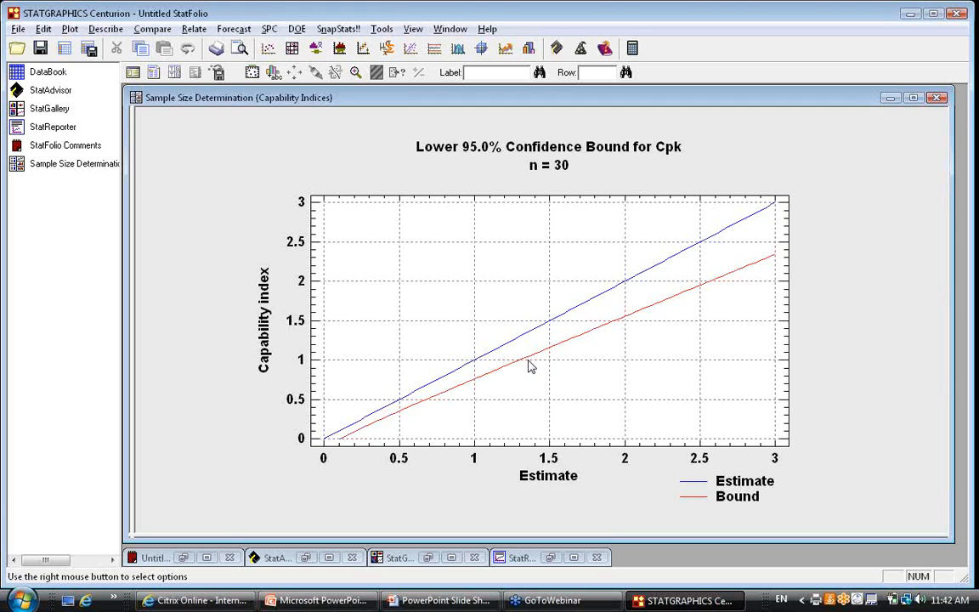
Switch to the PowerPoint slide show and advance to the Example #4: Control Charts slide
key("alt+Tab")
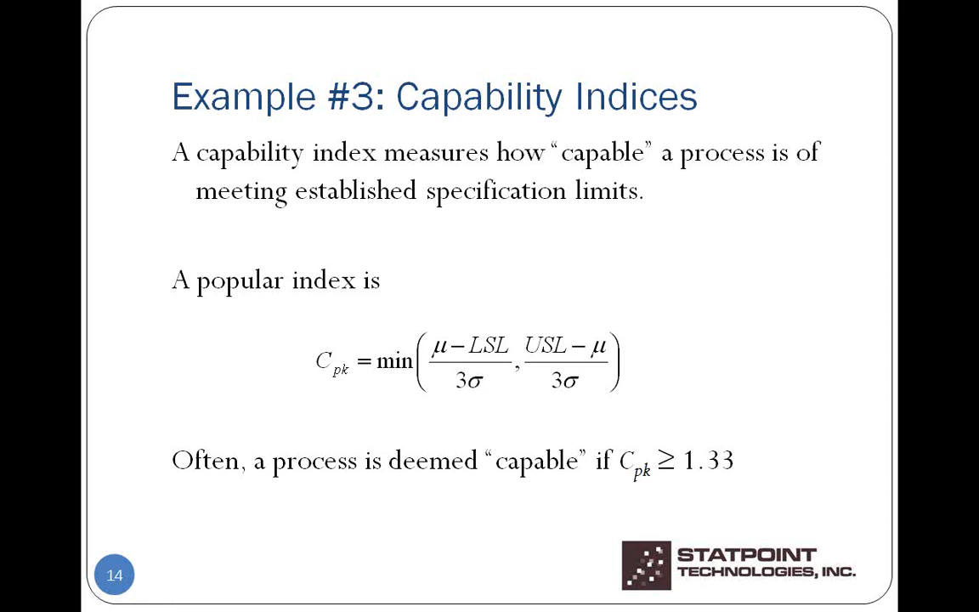
key("Right")
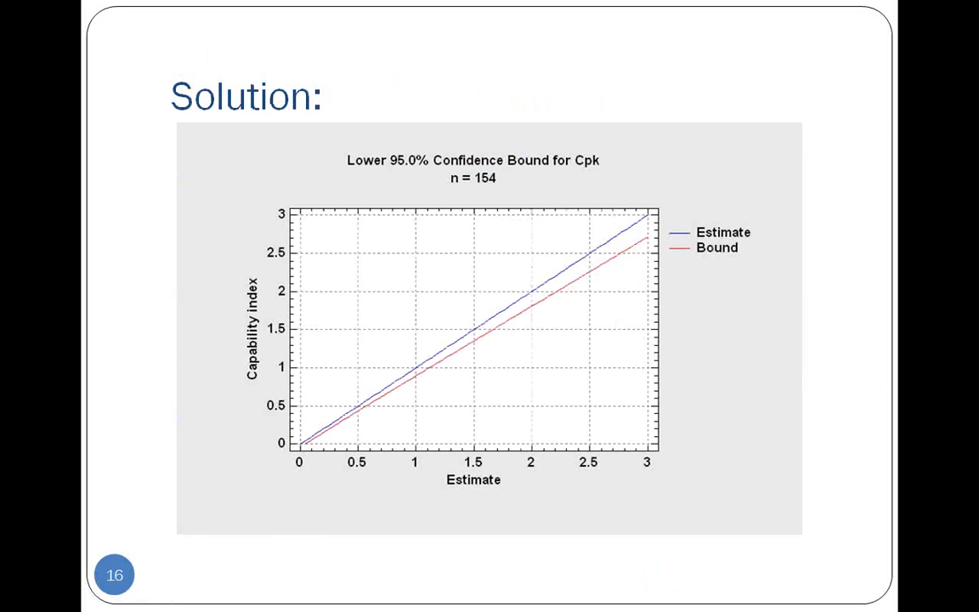
key("Right")
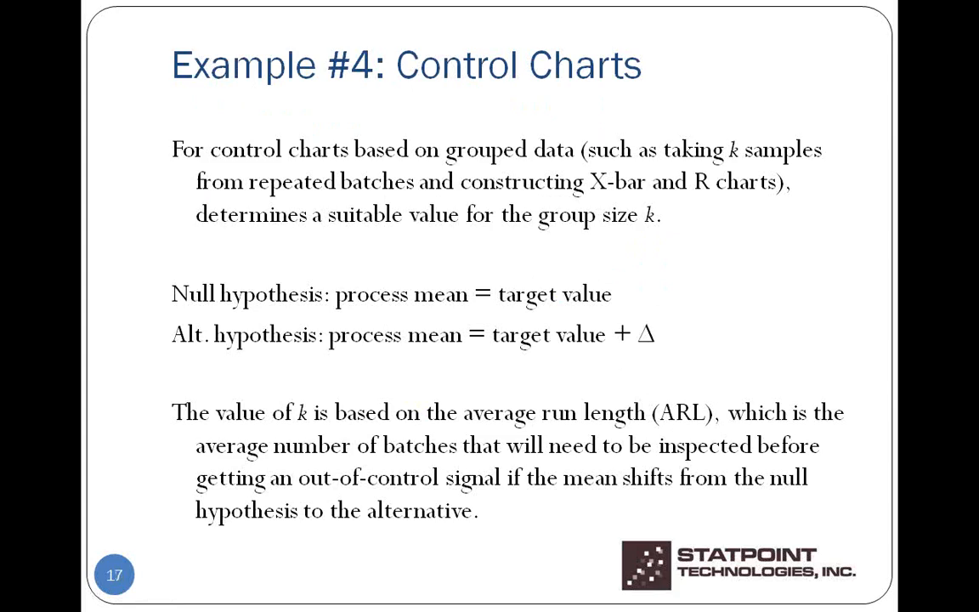
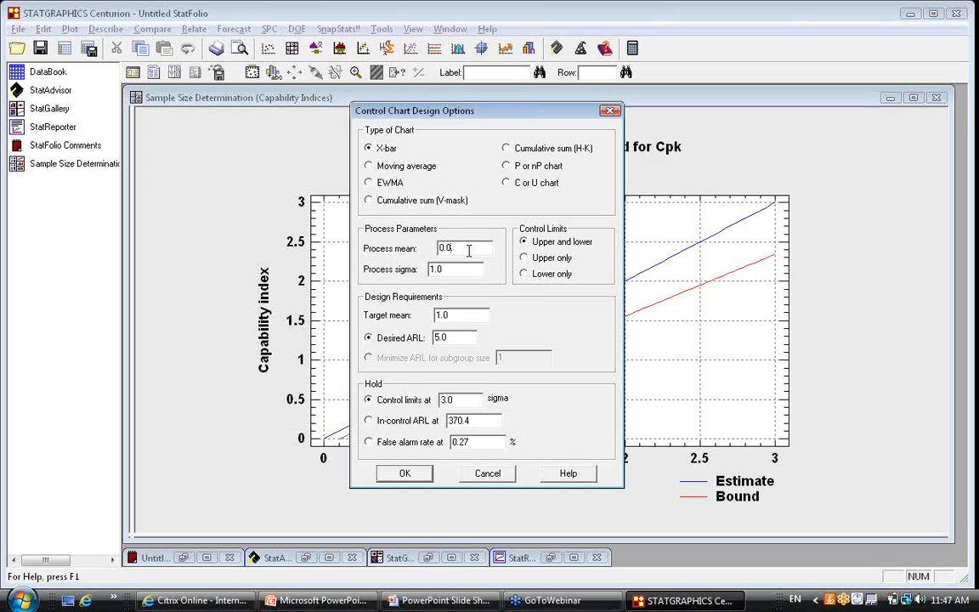
Set the process mean to 30.0 and the process sigma to 5.0 for the X-bar control chart design
double_click(468, 251)
key("BackSpace")
type("30.0")
key("Tab")
type("5.0")
Set the target mean to 35.0 and the desired ARL to 3.0, and generate the analysis summary, ARL curve and power curve
left_click(481, 319)
key("BackSpace")
key("BackSpace")
key("BackSpace")
type("38.0")
left_click_drag(454, 340, 436, 341)
type("3.0")
left_click(397, 472)
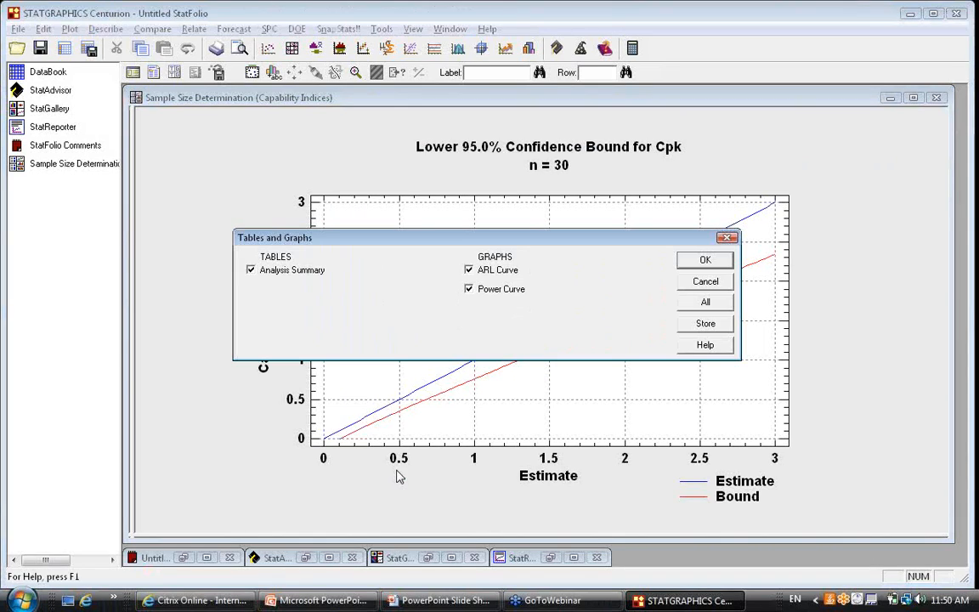
left_click(707, 261)
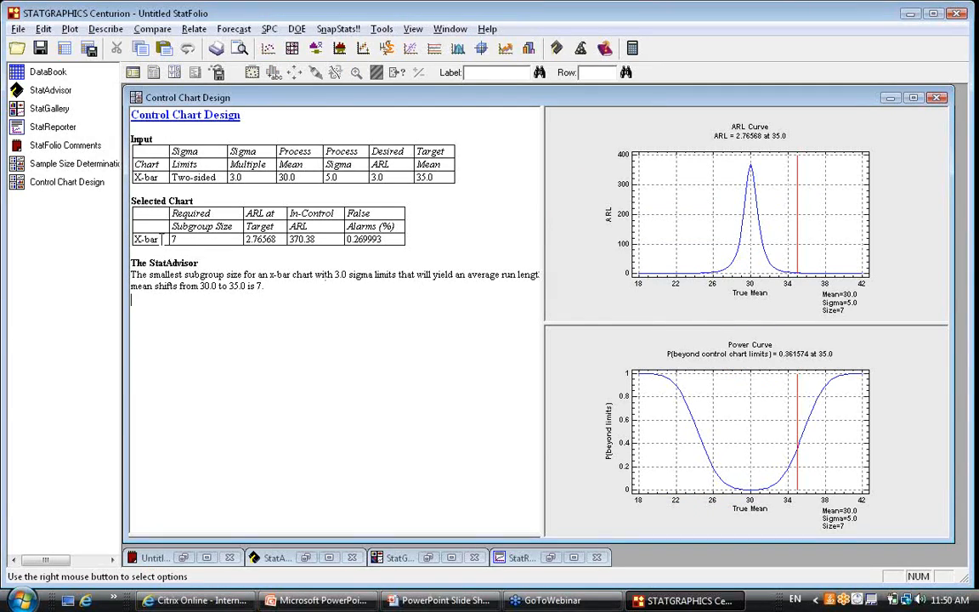
Examine the X-bar row of the Selected Chart table, including its in-control ARL, and enlarge the ARL curve
left_click_drag(134, 239, 376, 239)
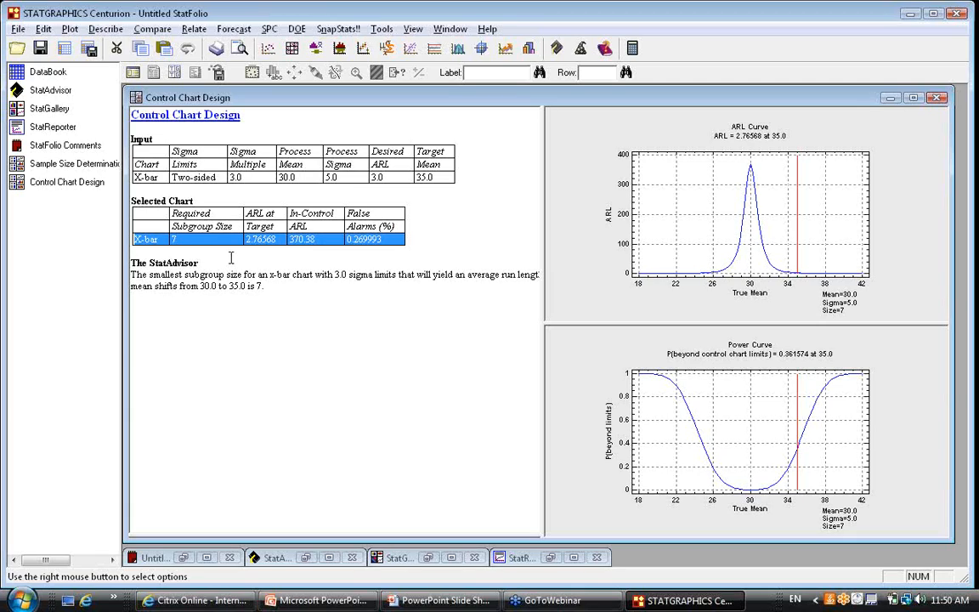
left_click(185, 239)
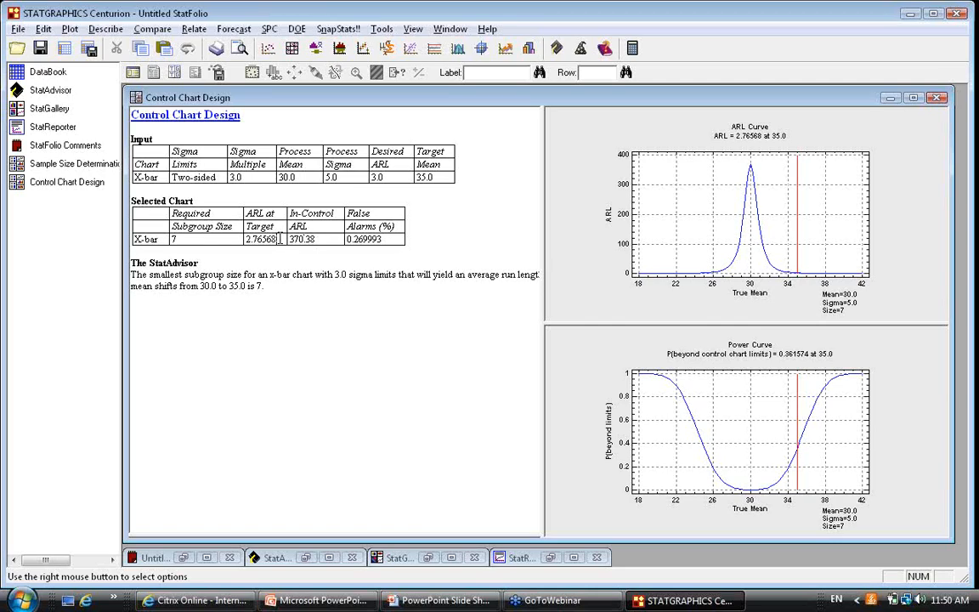
left_click_drag(280, 238, 173, 250)
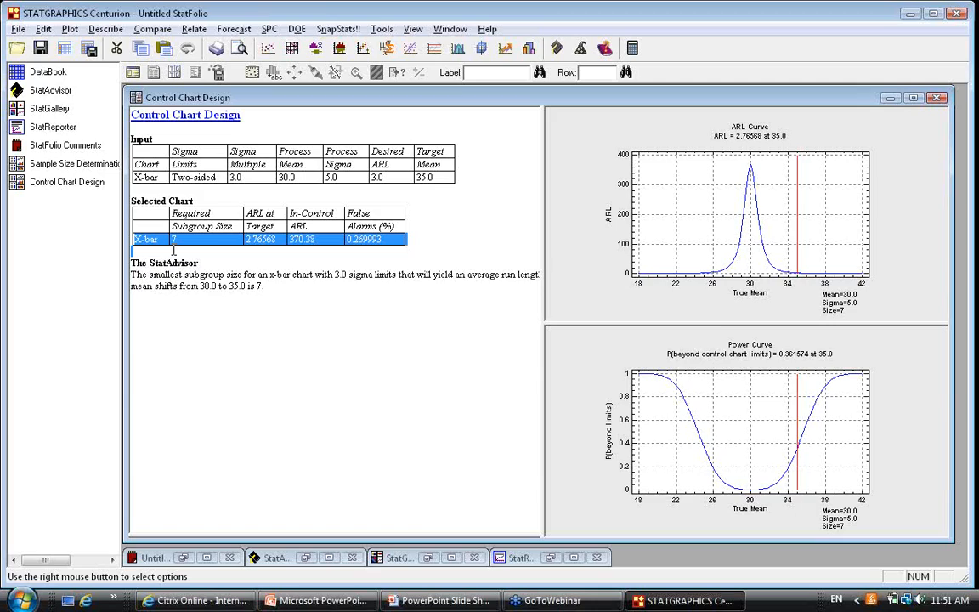
left_click(320, 238)
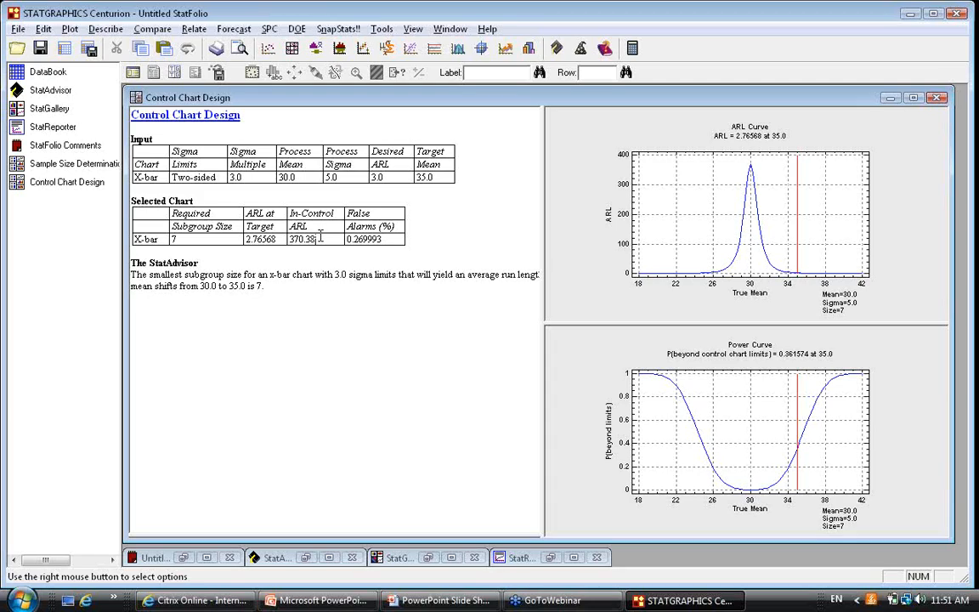
left_click_drag(318, 239, 291, 239)
left_click(321, 240)
double_click(846, 219)
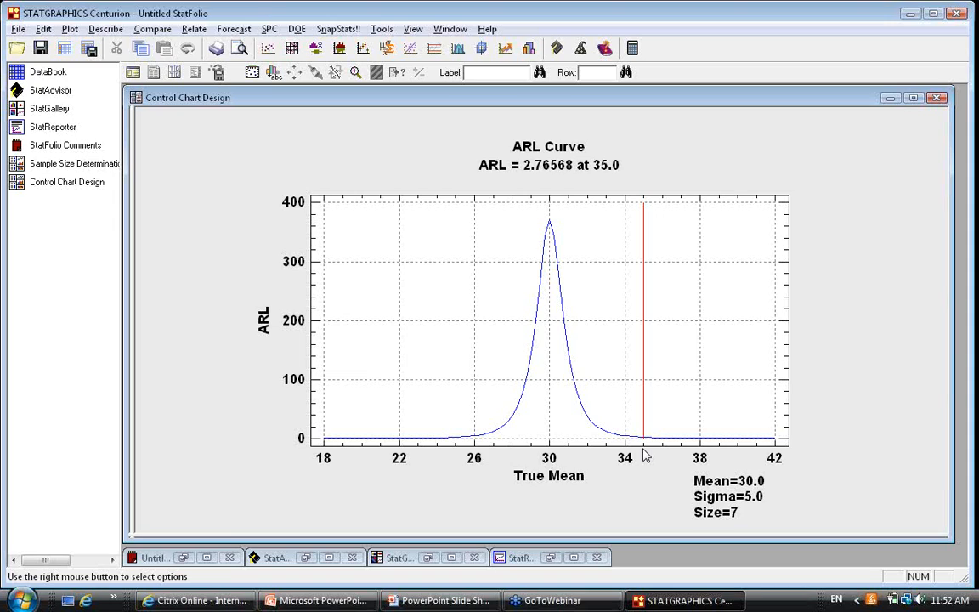
Switch to the PowerPoint slide show and advance to the ARL Curve for k = 7 slide
key("alt+Tab")
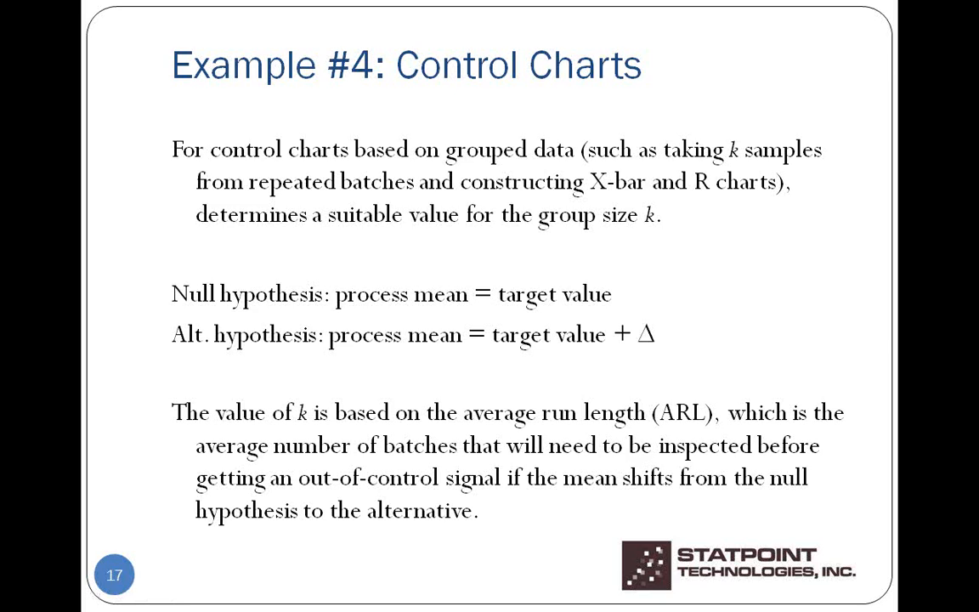
key("Right")
key("Right")
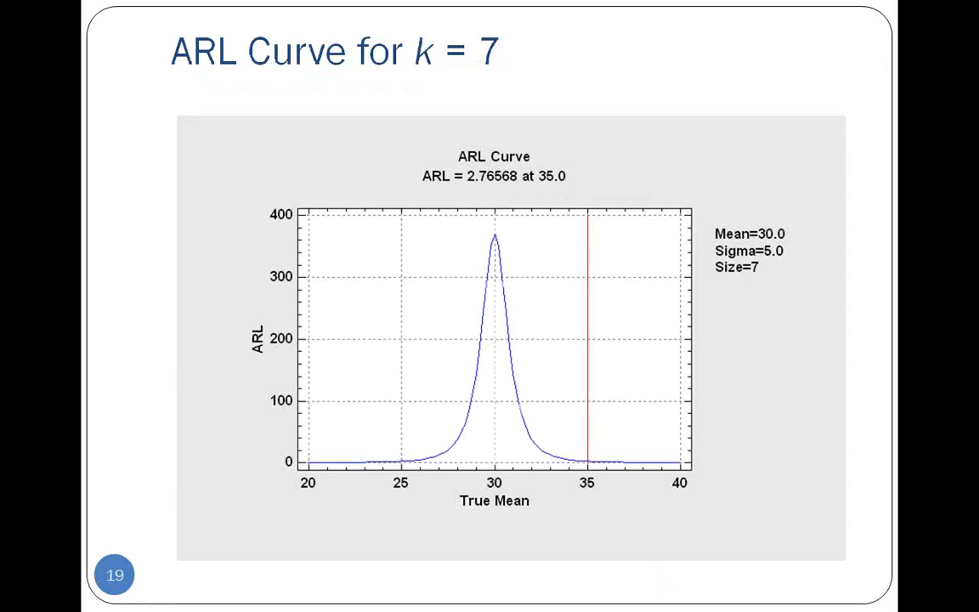
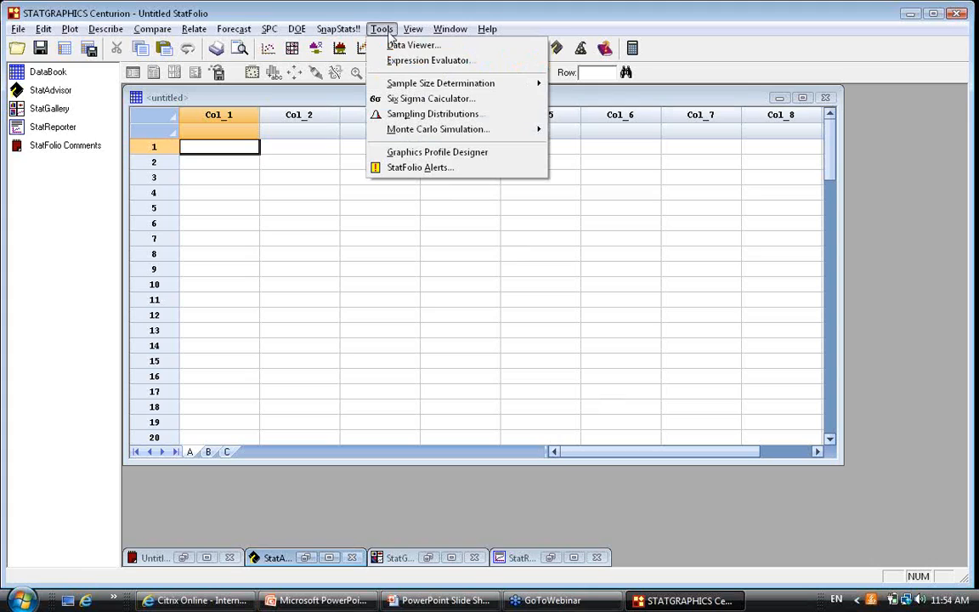
Determine the sample size for two-sided statistical tolerance limits of a normal distribution, with sigma 5.0 and allowance 50%
mouse_move(405, 89)
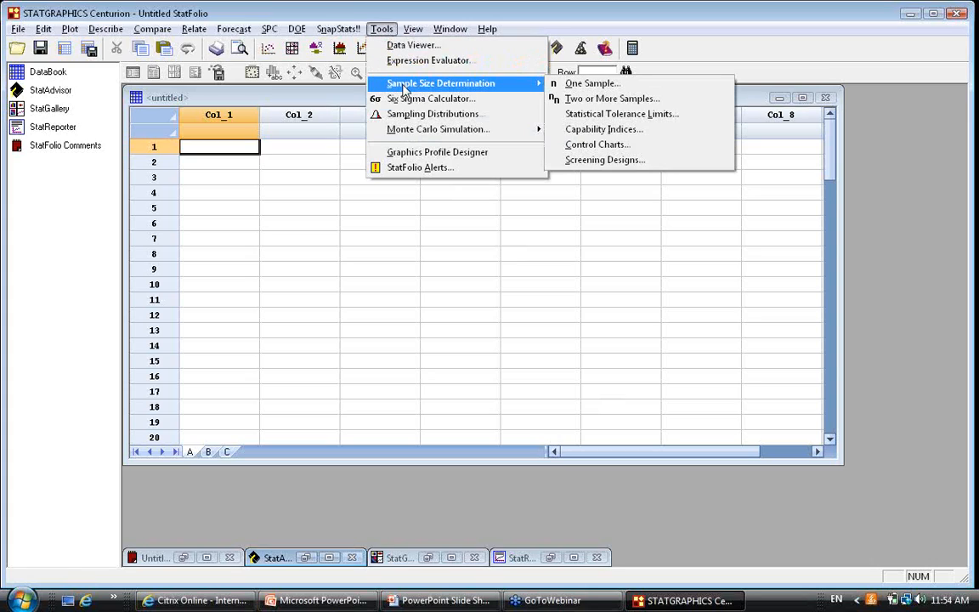
left_click(593, 119)
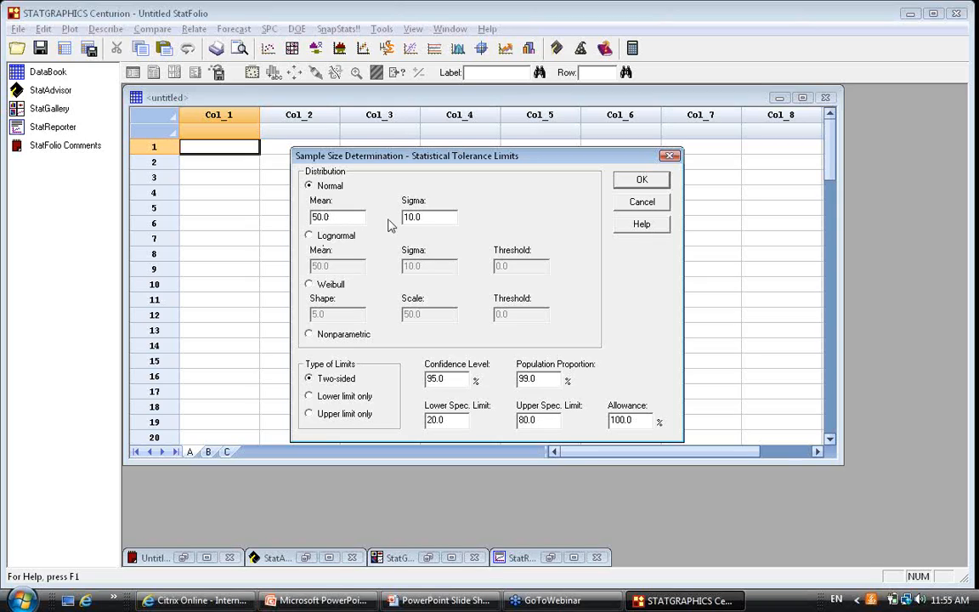
left_click_drag(436, 218, 401, 218)
type("5.0")
double_click(611, 419)
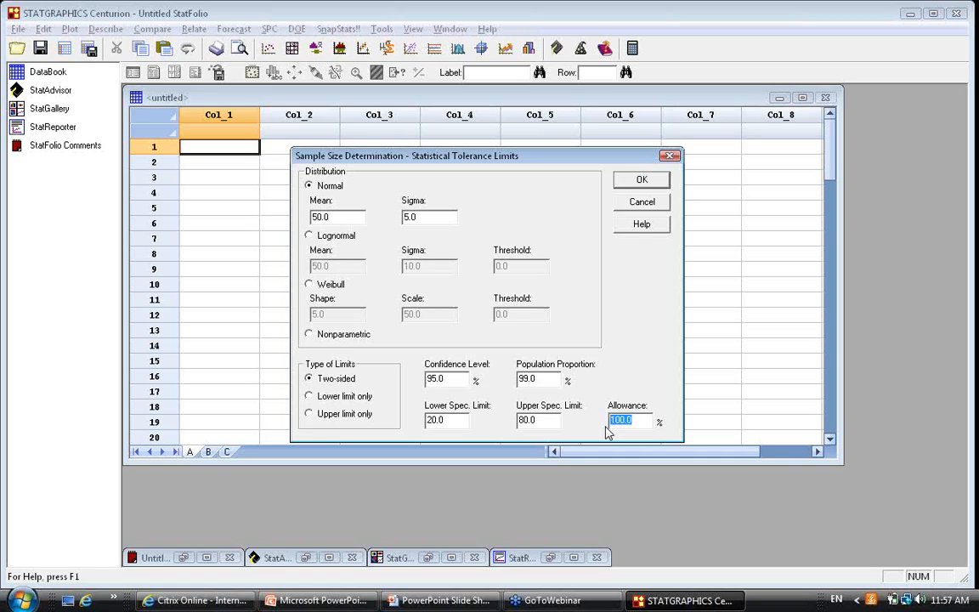
type("50")
left_click(639, 181)
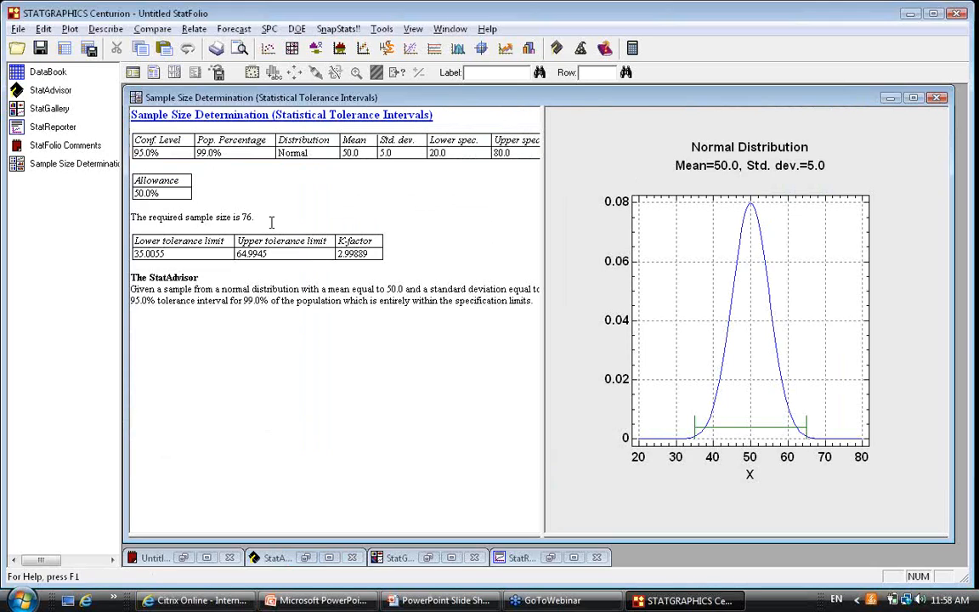
Highlight the required sample size in the tolerance interval report, and enlarge the normal distribution plot
left_click_drag(270, 220, 120, 219)
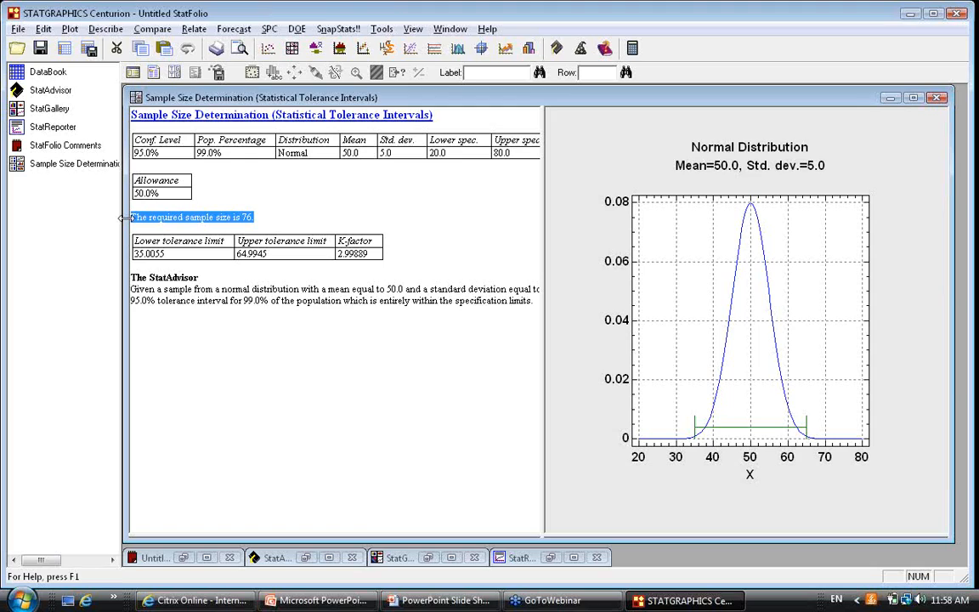
double_click(821, 366)
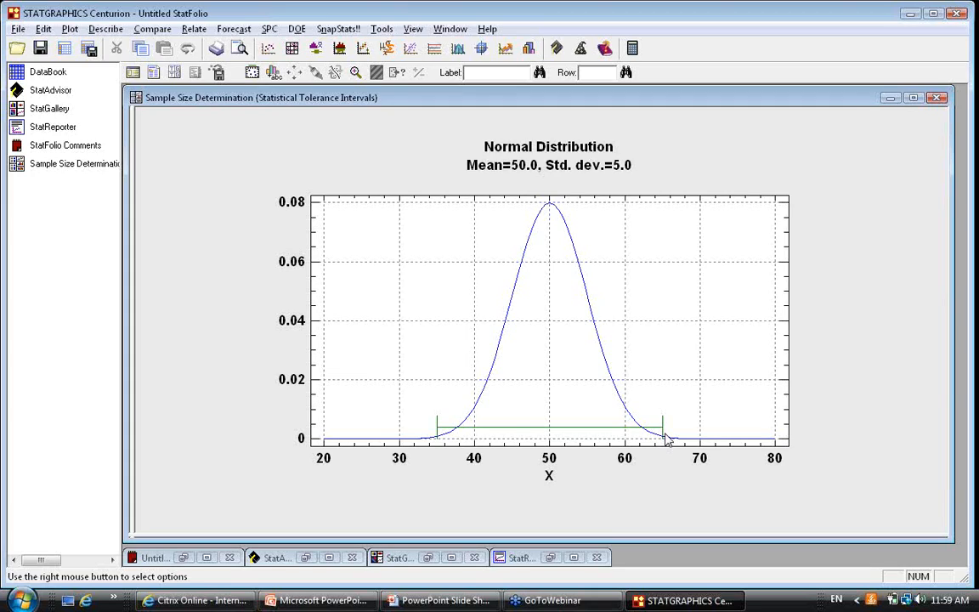
Switch back to the PowerPoint slide show at the Example #5: Statistical Tolerance Limits slide
left_click(561, 600)
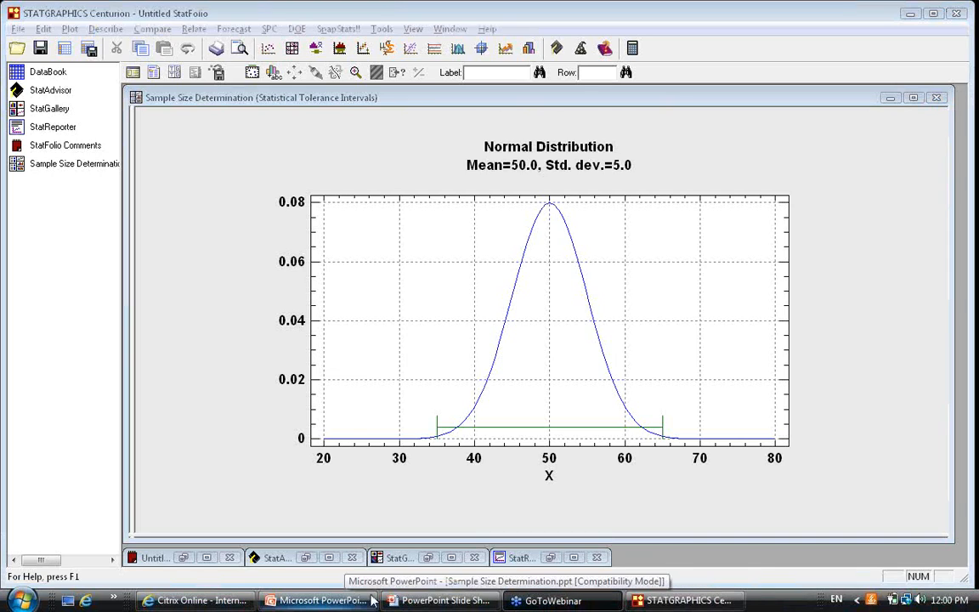
left_click(400, 600)
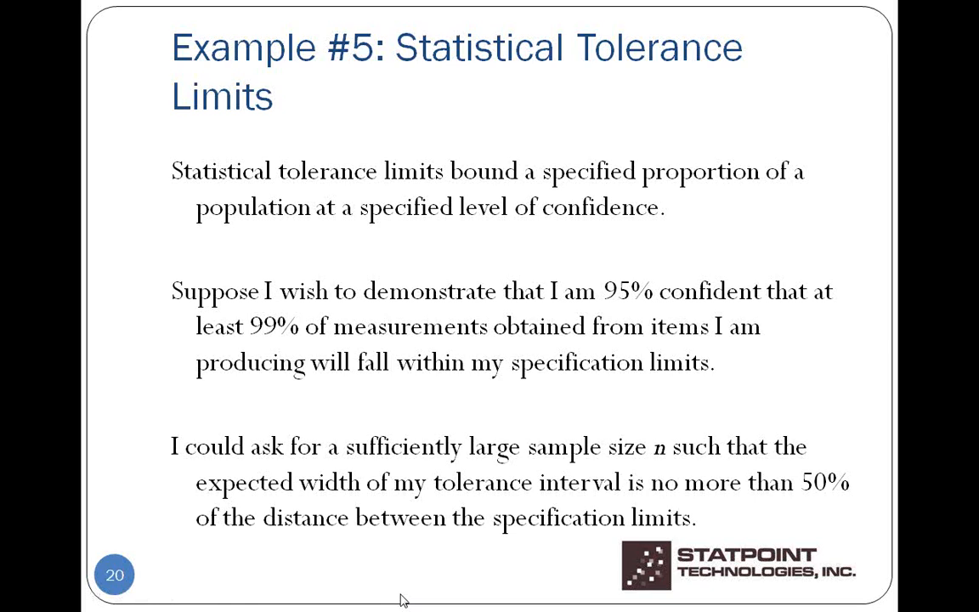
Advance the slide show to the Example #6 – Screening Designs slide
key("Page_Down")
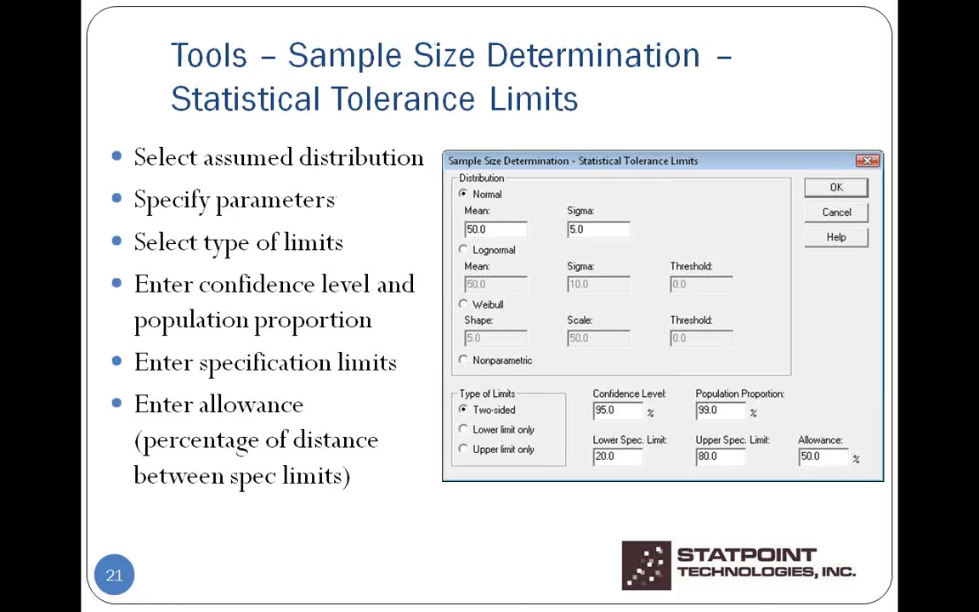
key("Page_Down")
key("Page_Down")
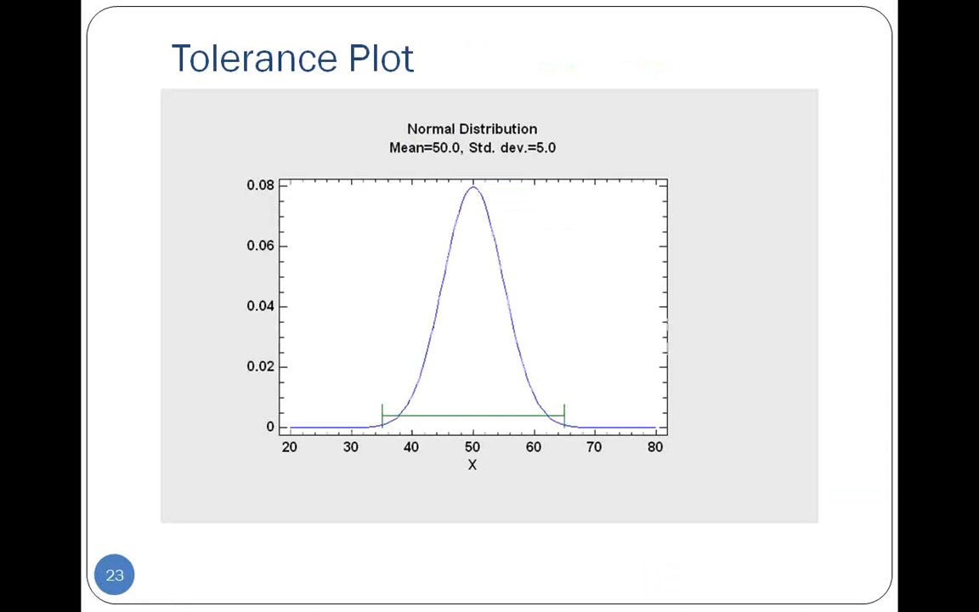
key("Page_Down")
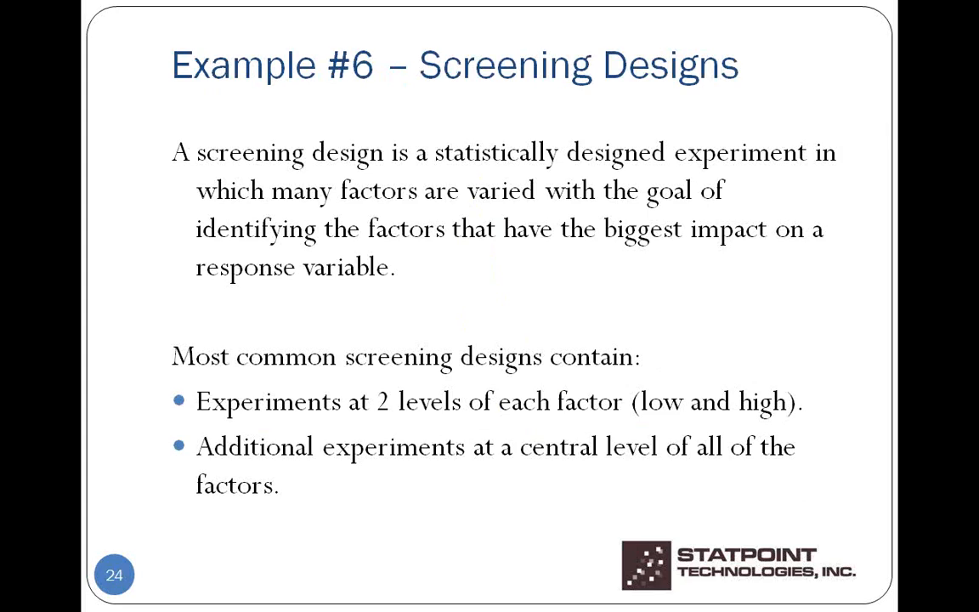
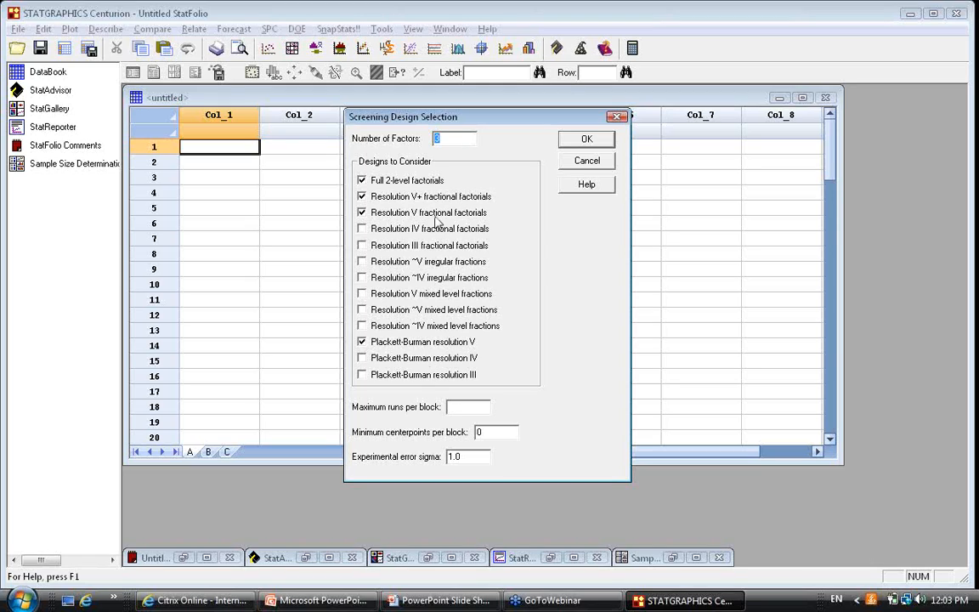
Add Resolution IV fractional factorials, both irregular fractions, all three mixed level fractions and Plackett-Burman resolution IV to the screening designs considered
left_click(360, 230)
left_click(363, 263)
left_click(363, 278)
left_click(362, 293)
left_click(362, 310)
left_click(362, 326)
left_click(363, 358)
Set the number of factors to 5, leave the maximum runs per block empty, and accept the screening design selection settings
double_click(439, 138)
type("5")
left_click(481, 407)
left_click(480, 407)
type("8")
key("BackSpace")
left_click(481, 457)
left_click(586, 143)
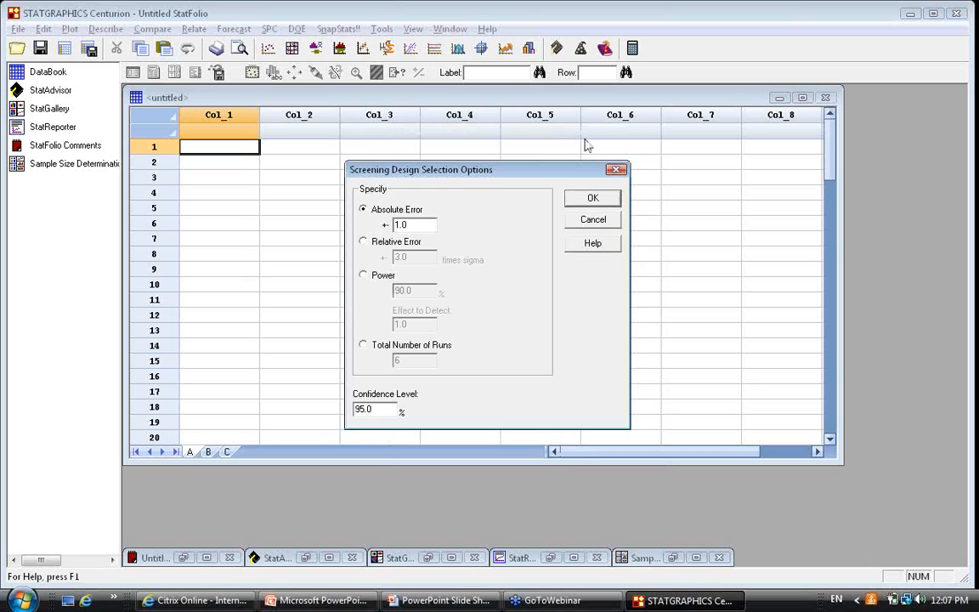
Select the designs by power at 90.0% with an effect to detect of 2.0 and a 95.0% confidence level
left_click(374, 244)
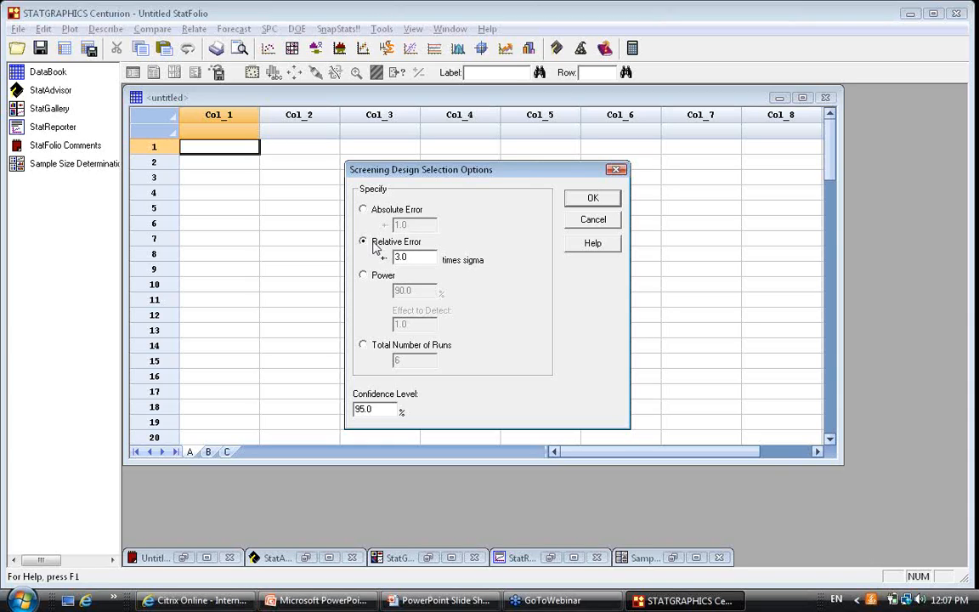
left_click(368, 277)
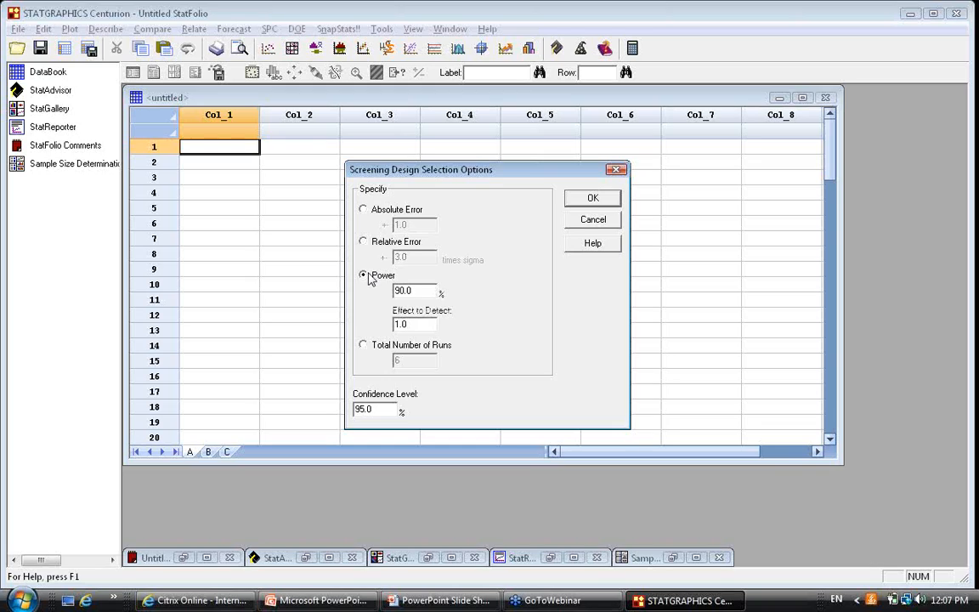
left_click(419, 288)
key("Tab")
type("2.0")
left_click(604, 203)
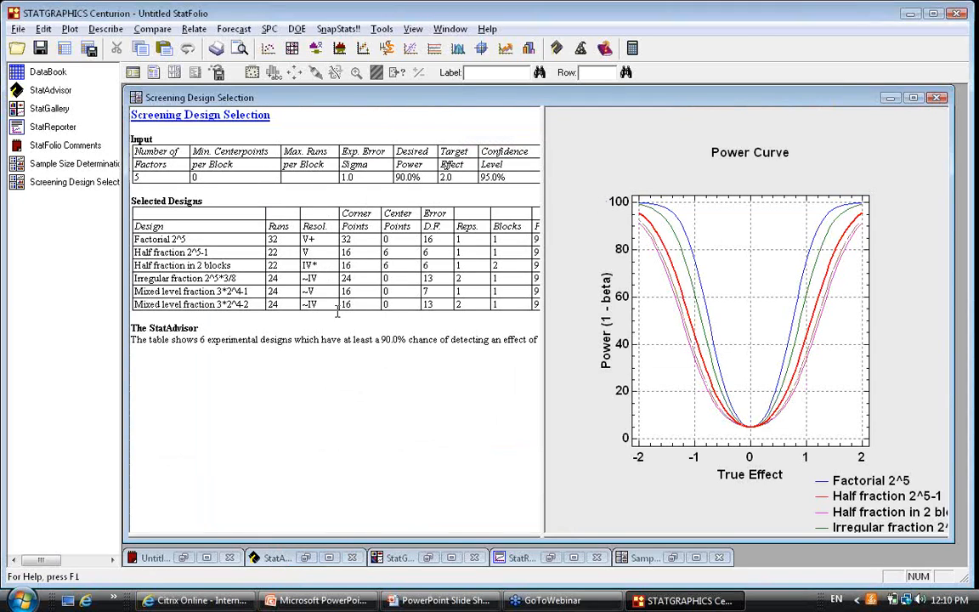
Enlarge the screening design report and highlight the Half fraction 2^5-1 row in the Selected Designs table
left_click(340, 349)
double_click(340, 340)
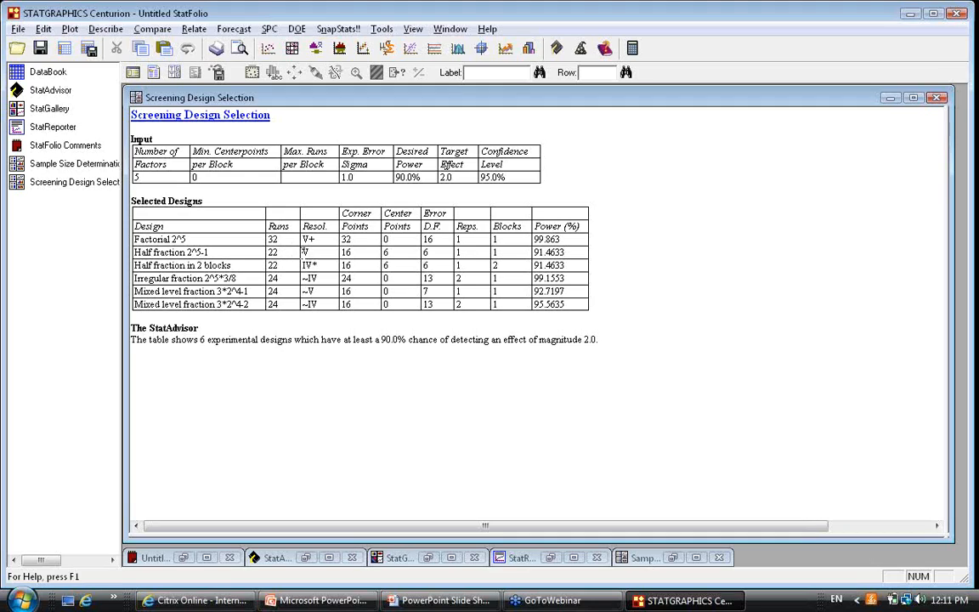
left_click(127, 258)
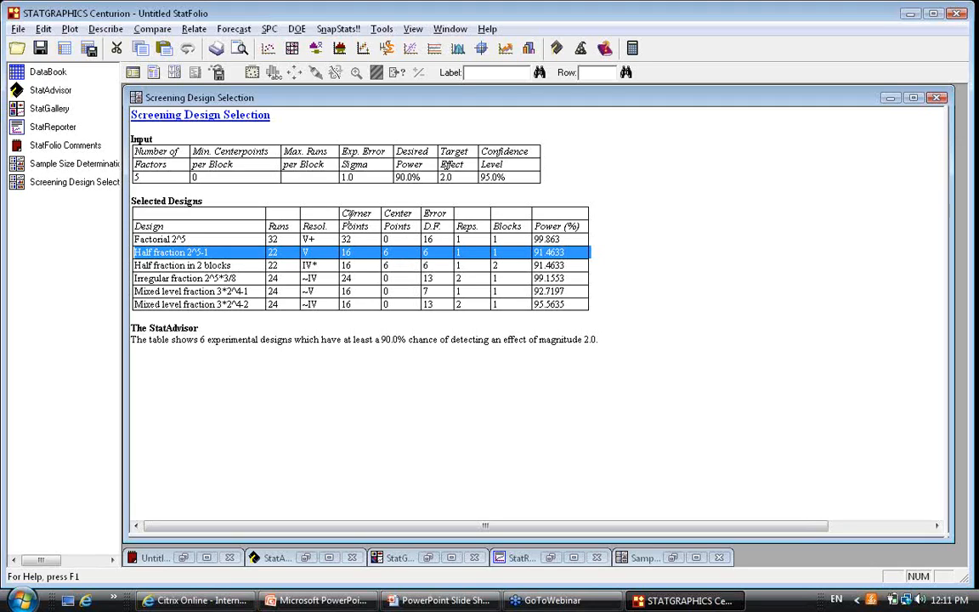
left_click(345, 214)
left_click_drag(345, 215, 357, 280)
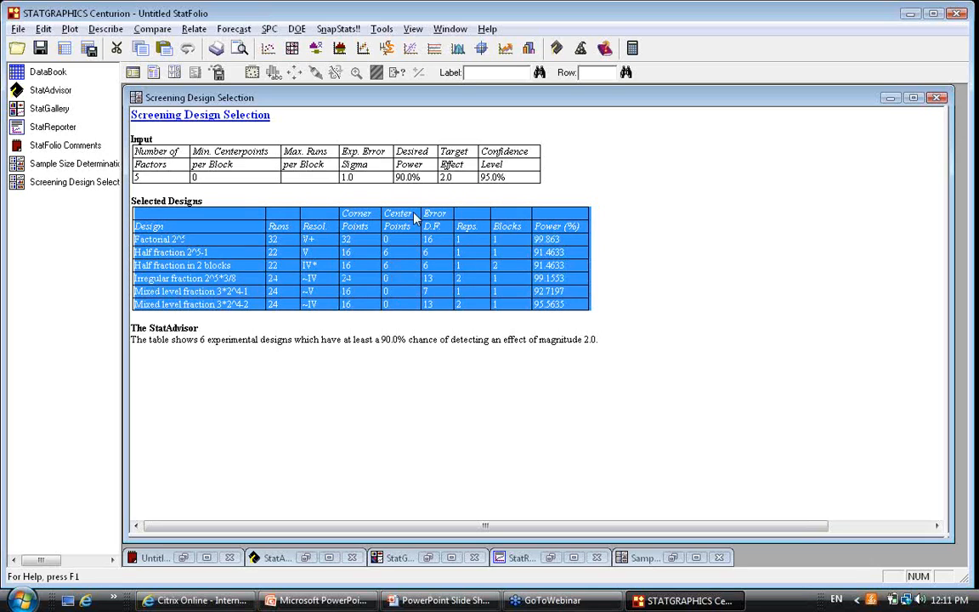
left_click(404, 265)
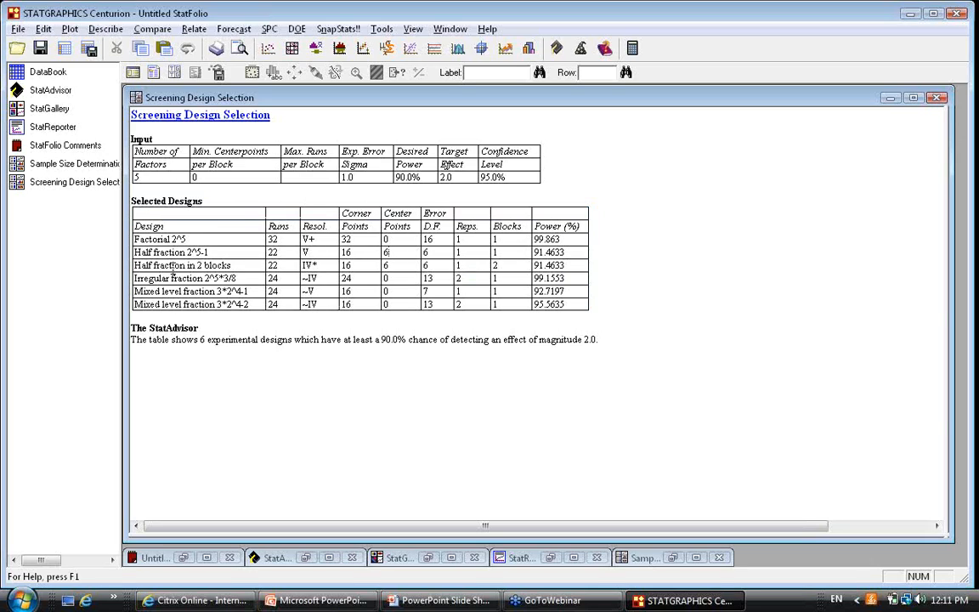
left_click_drag(137, 253, 554, 239)
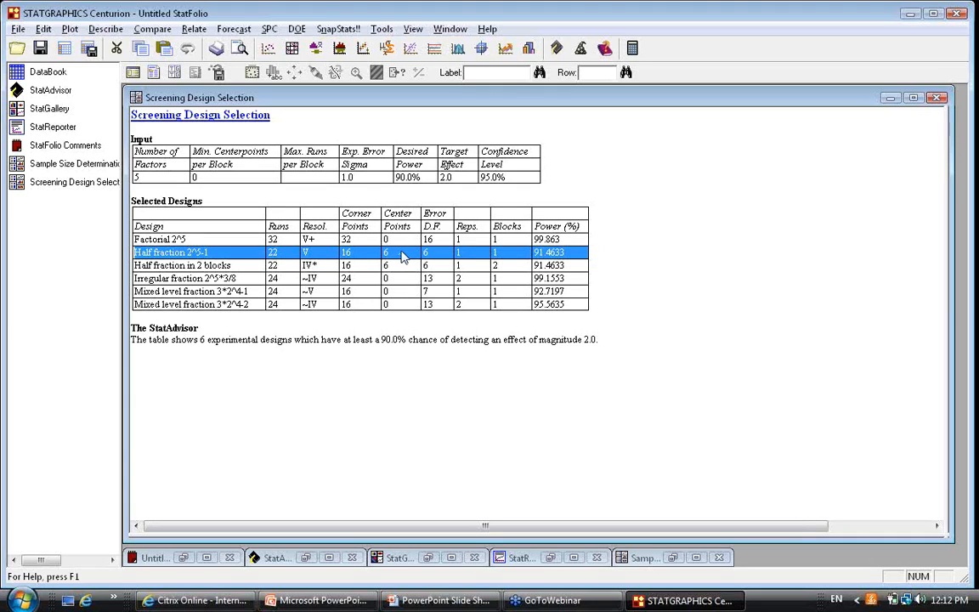
double_click(451, 296)
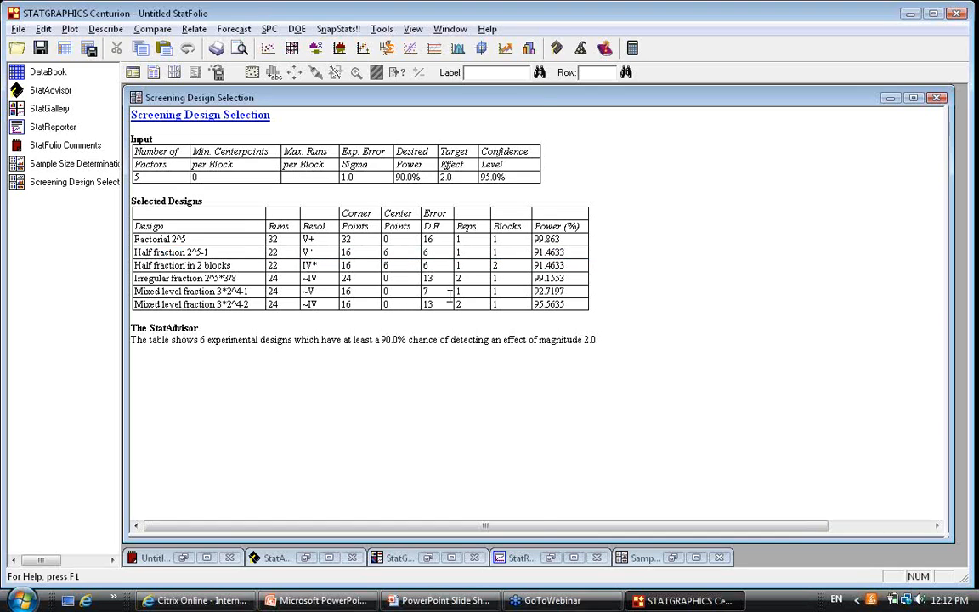
Enlarge the Power Curve plot, shift the graph sideways, and place the design legend beside it
double_click(680, 364)
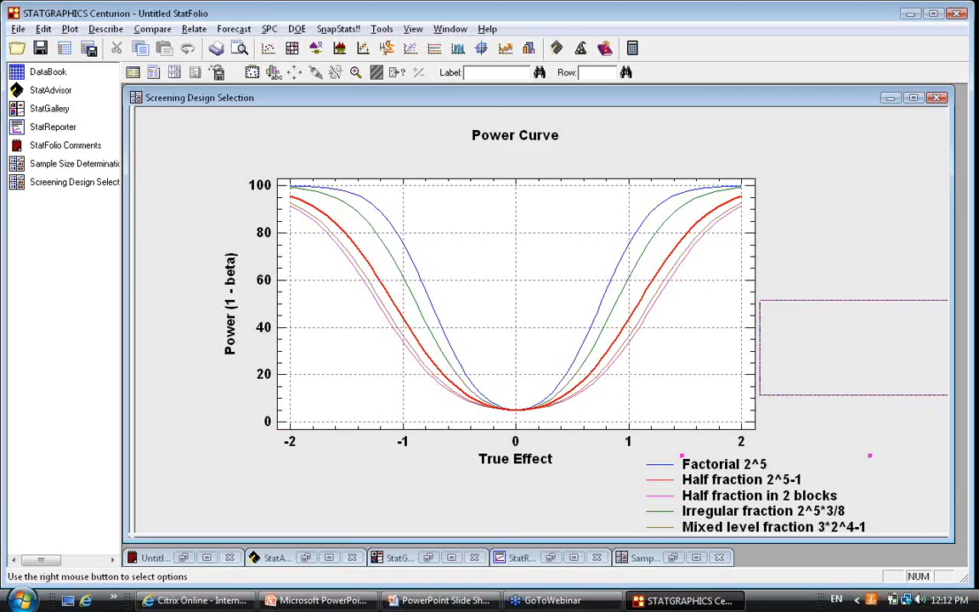
left_click_drag(584, 286, 512, 285)
left_click_drag(722, 308, 764, 207)
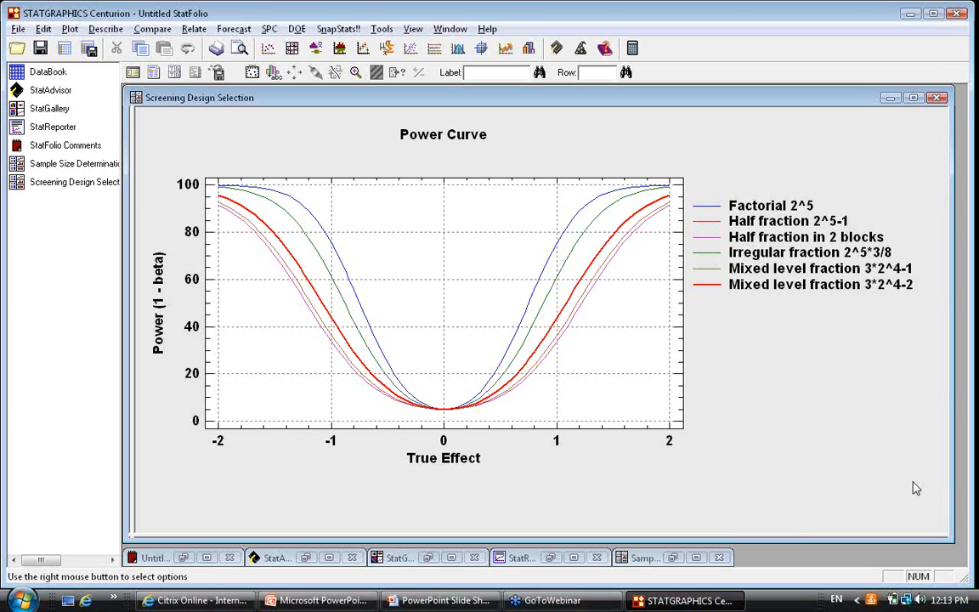
Restore the power curve to its pane and enlarge the Selected Designs report again
double_click(747, 491)
double_click(276, 345)
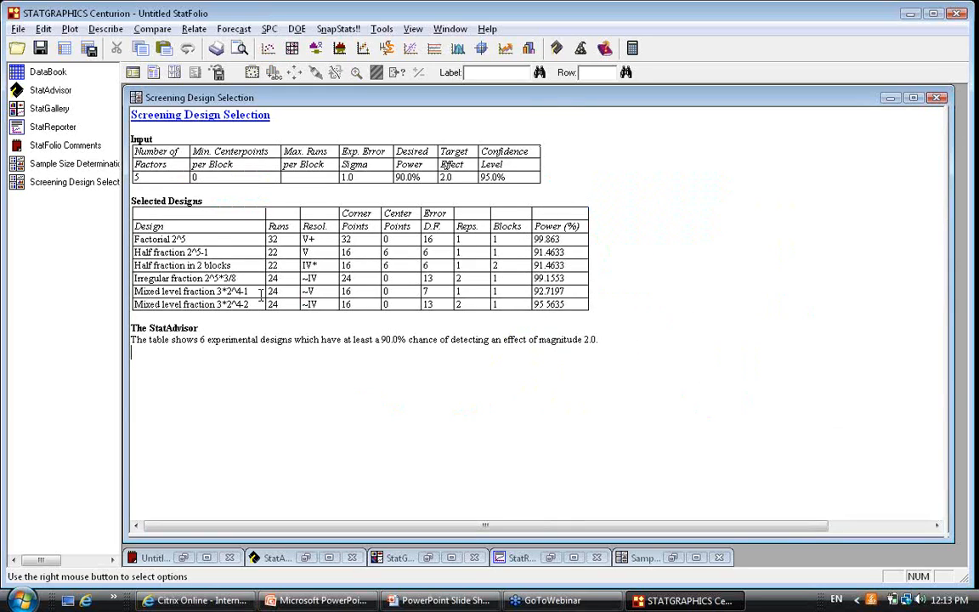
left_click(404, 249)
Switch to the PowerPoint slide show and advance to the Example #7 – Acceptance Sampling slide
key("alt+Tab")
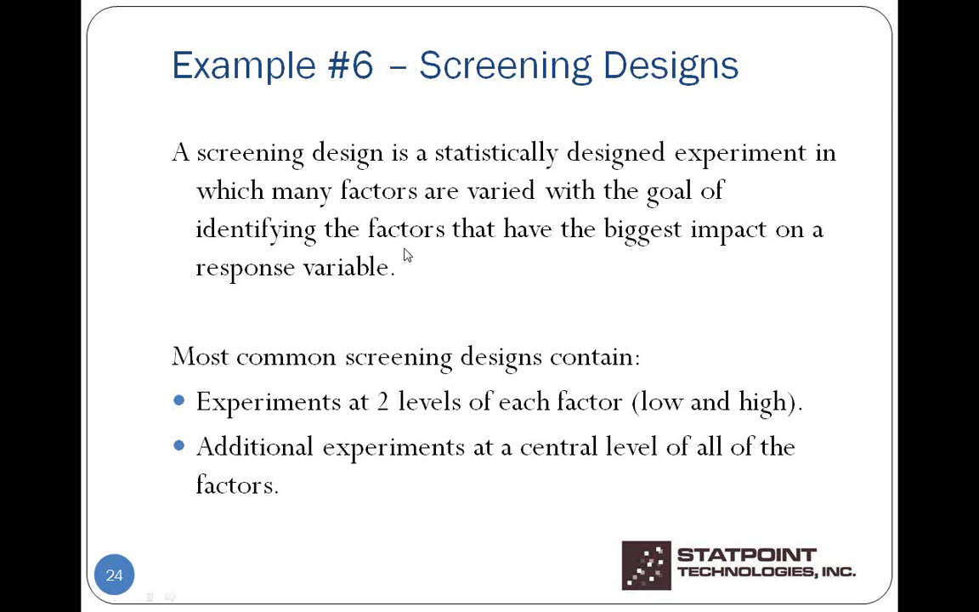
left_click(406, 255)
left_click(406, 255)
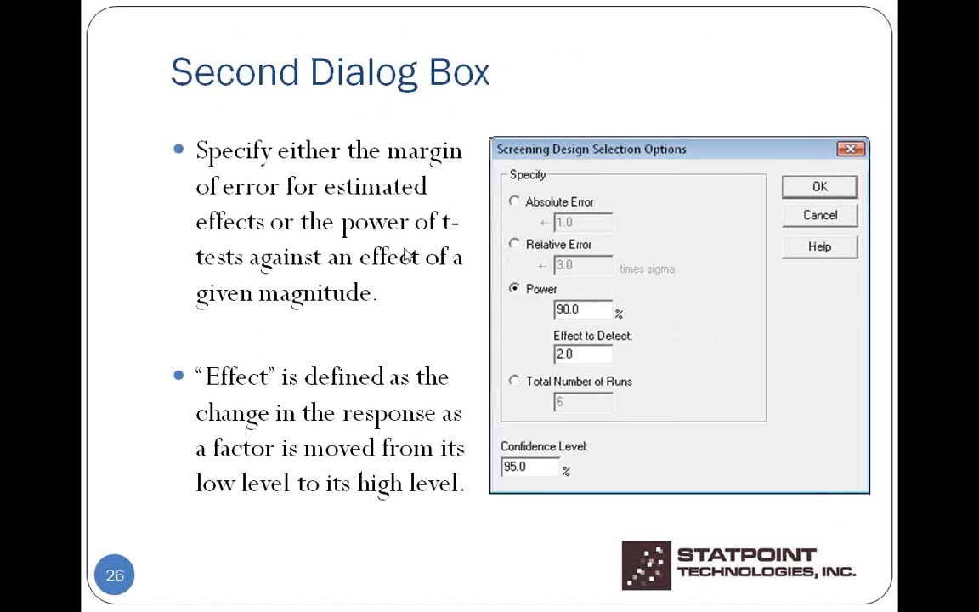
left_click(406, 255)
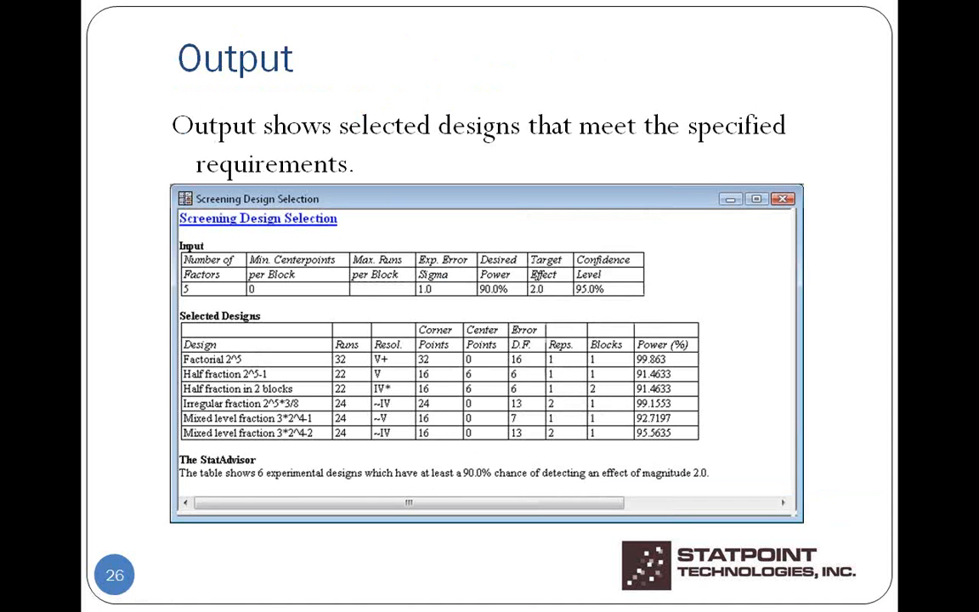
key("Right")
key("Right")
key("Right")
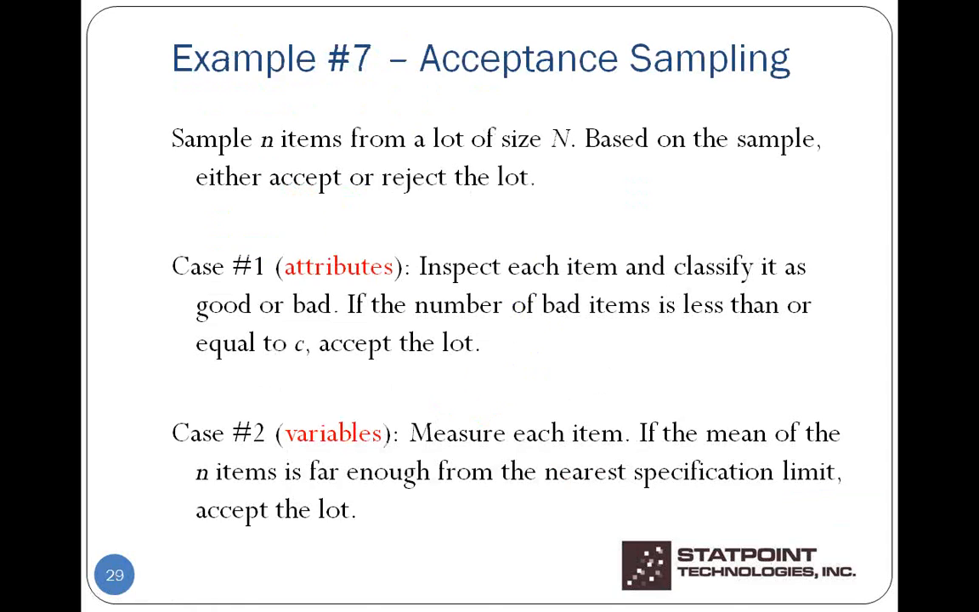
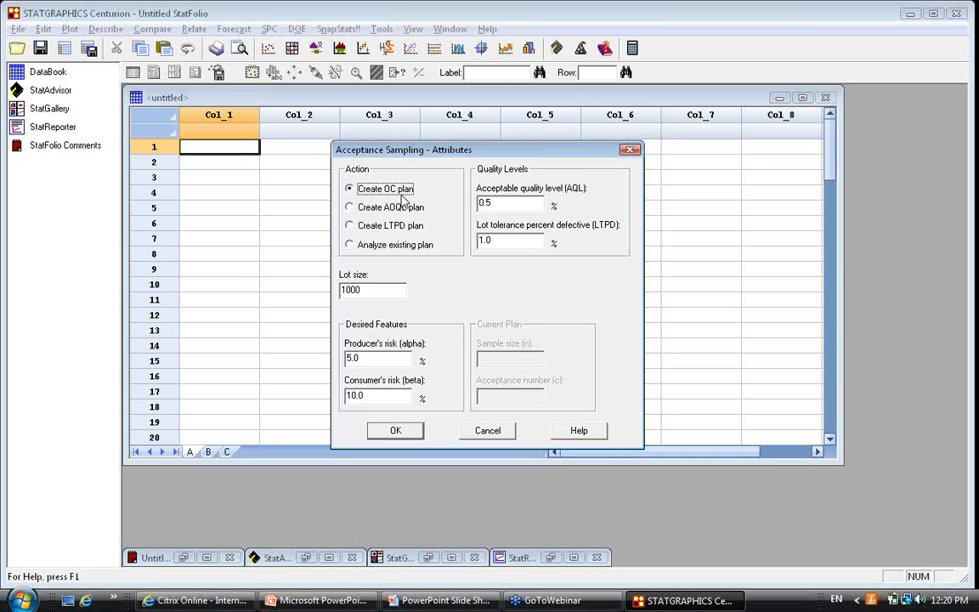
For the attributes OC plan, set the lot size to 10000, the AQL to 1% and the LTPD to 3%
left_click(396, 290)
type("0")
left_click_drag(500, 203, 459, 204)
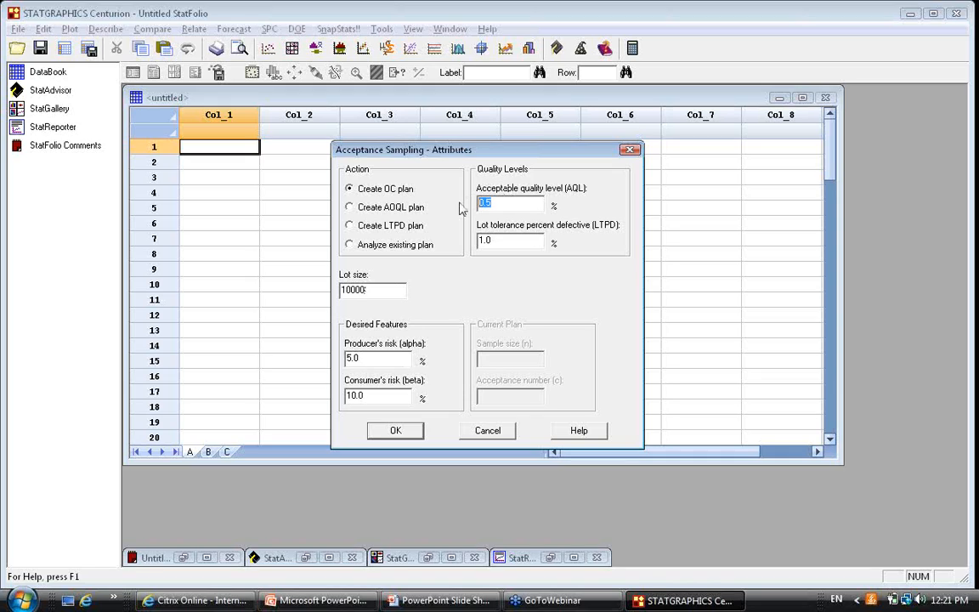
type("1")
left_click_drag(516, 238, 459, 245)
type("3")
Set the consumer's risk to 5.0% and generate the attributes sampling plan with an analysis summary and OC curve
left_click_drag(373, 394, 343, 399)
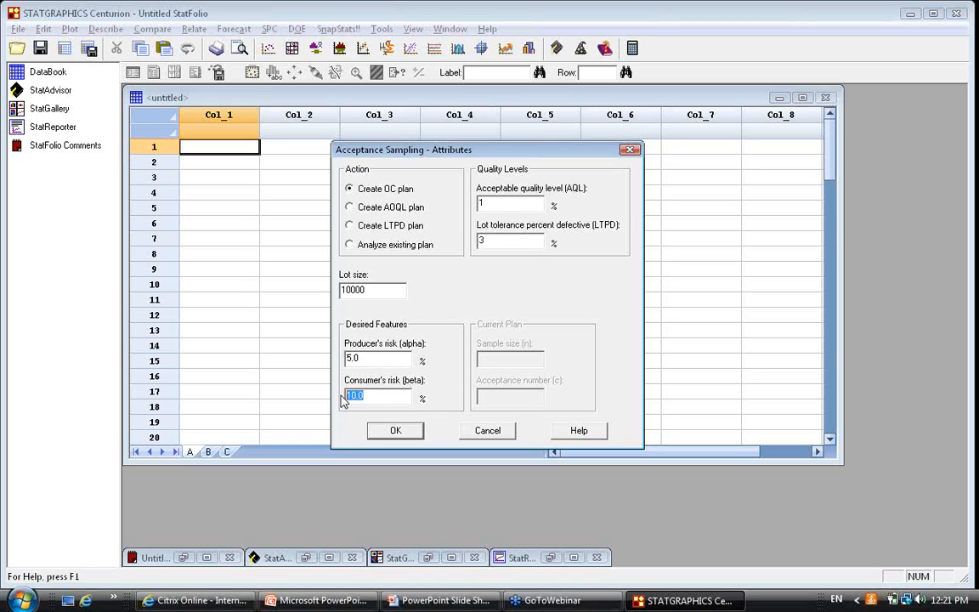
type("5.0")
left_click(400, 397)
left_click(411, 432)
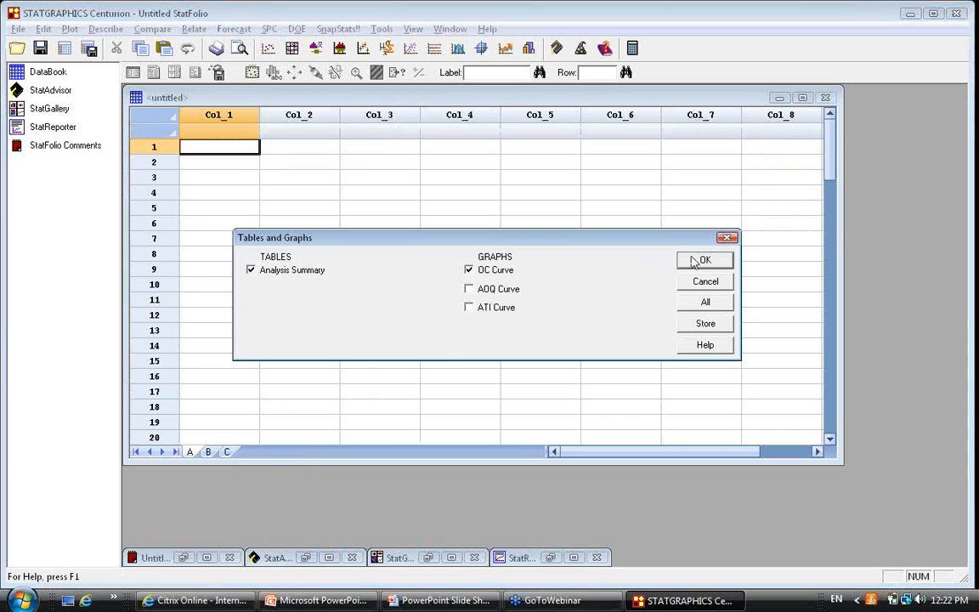
left_click(696, 261)
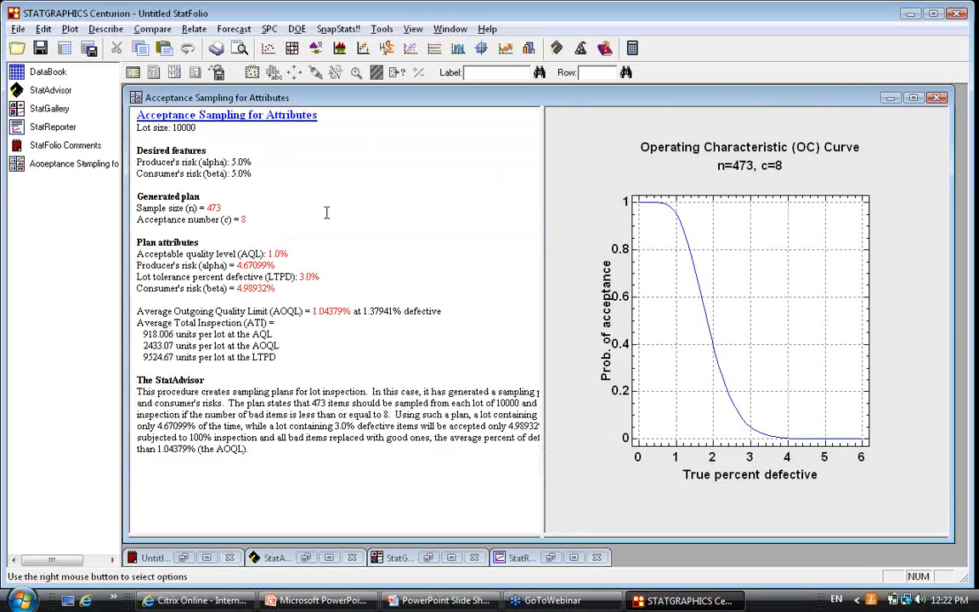
Highlight the generated attributes plan in the report and enlarge its OC curve
left_click_drag(138, 194, 296, 233)
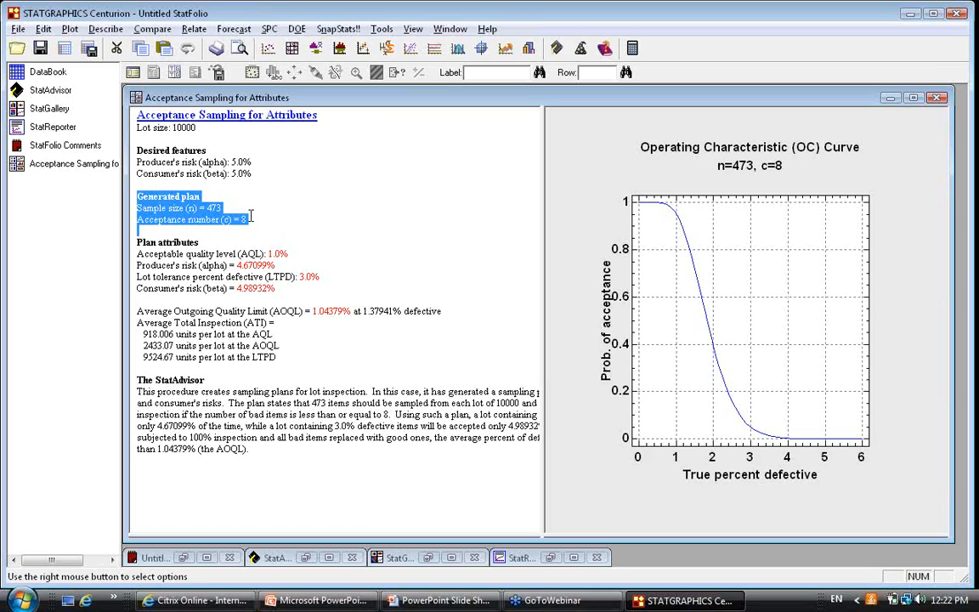
double_click(775, 246)
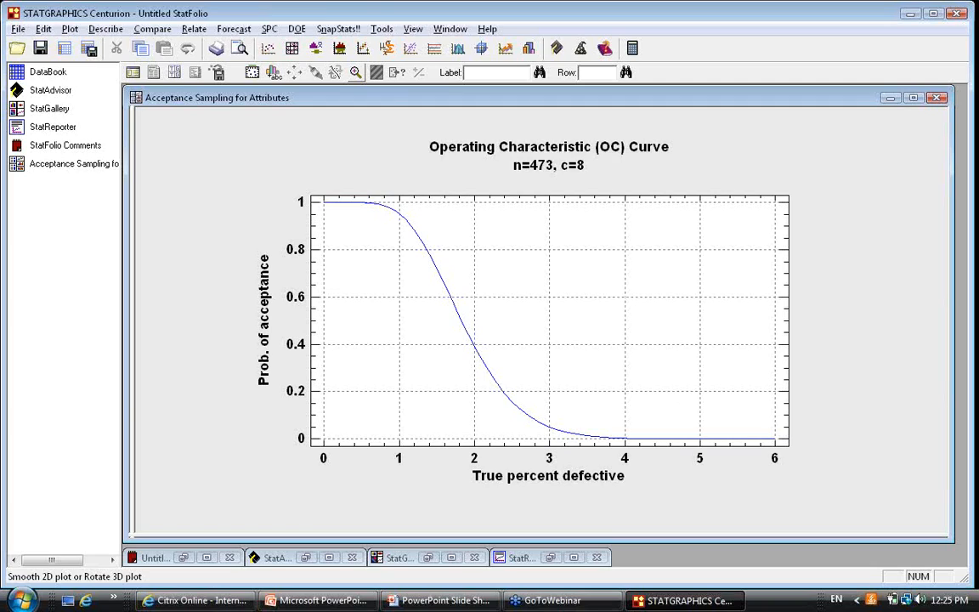
Start an acceptance sampling OC plan for variables with lot size 10000, AQL 1% and LTPD 3%
left_click(272, 30)
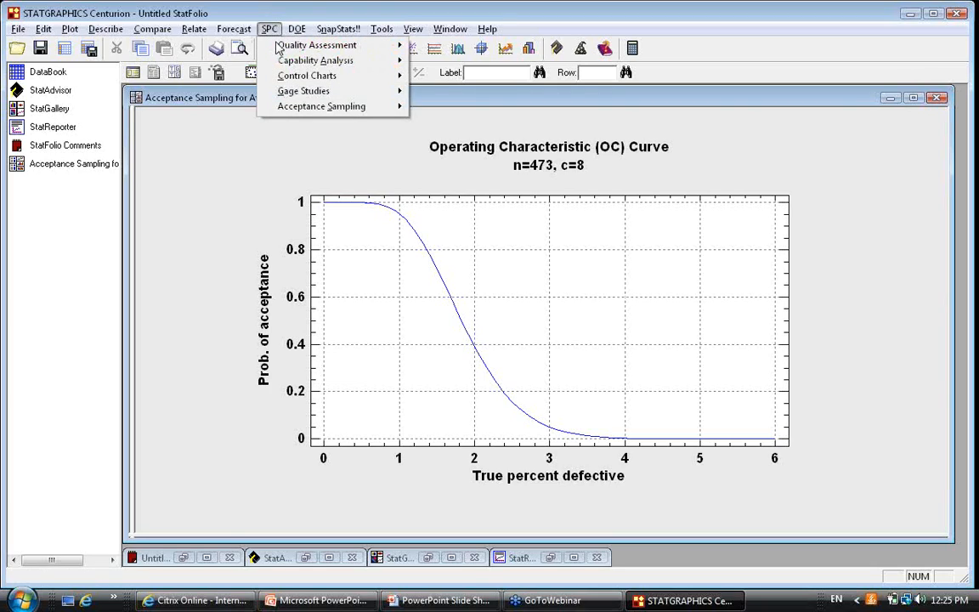
mouse_move(290, 108)
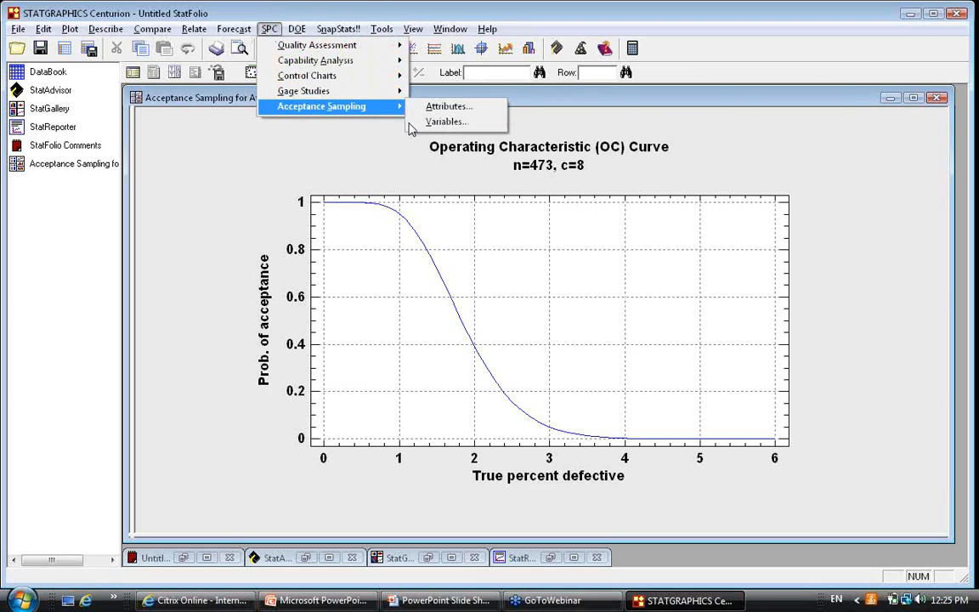
left_click(444, 123)
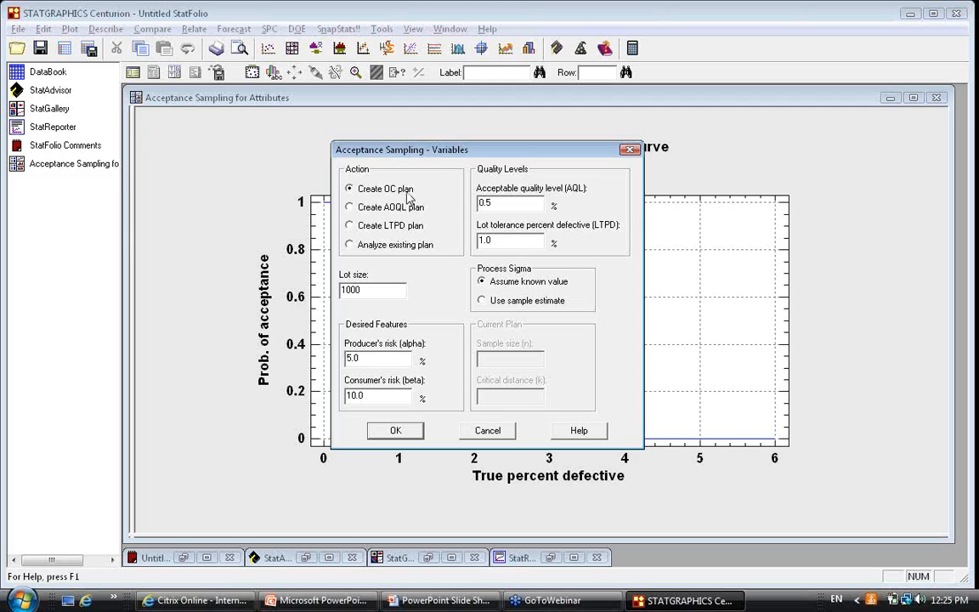
left_click(368, 293)
type("0")
left_click_drag(496, 204, 455, 210)
type("1")
left_click_drag(492, 240, 461, 219)
type("3")
Set the consumer's risk to 5.0%, generate the variables plan with known sigma and an OC curve, and highlight the generated plan
left_click_drag(378, 397, 345, 398)
type("5.0")
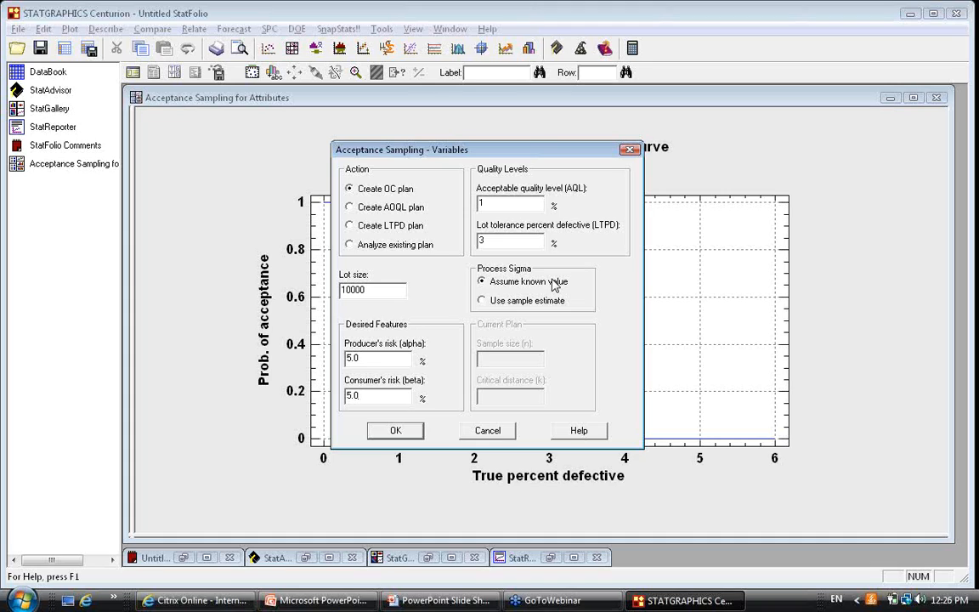
left_click(398, 431)
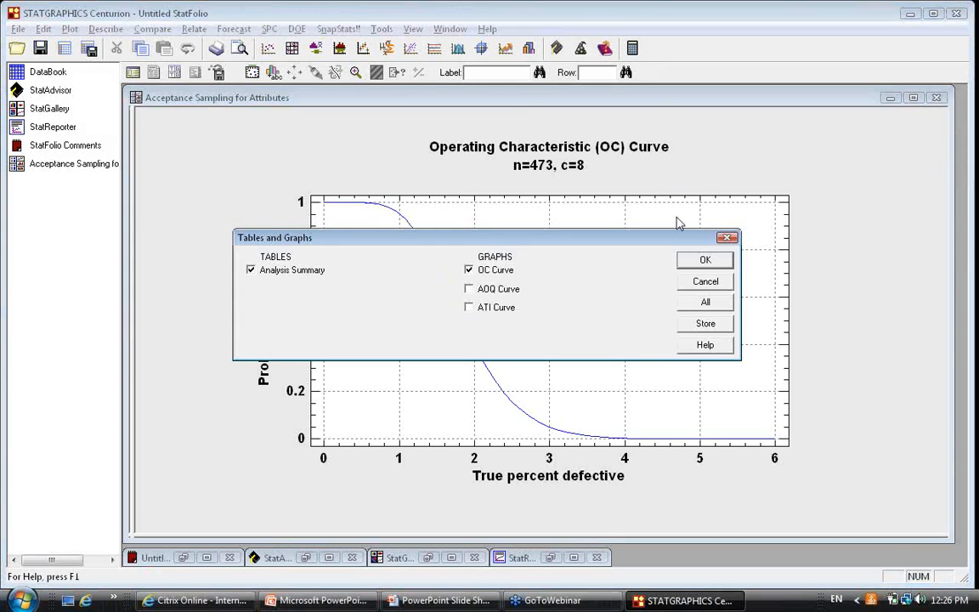
left_click(698, 258)
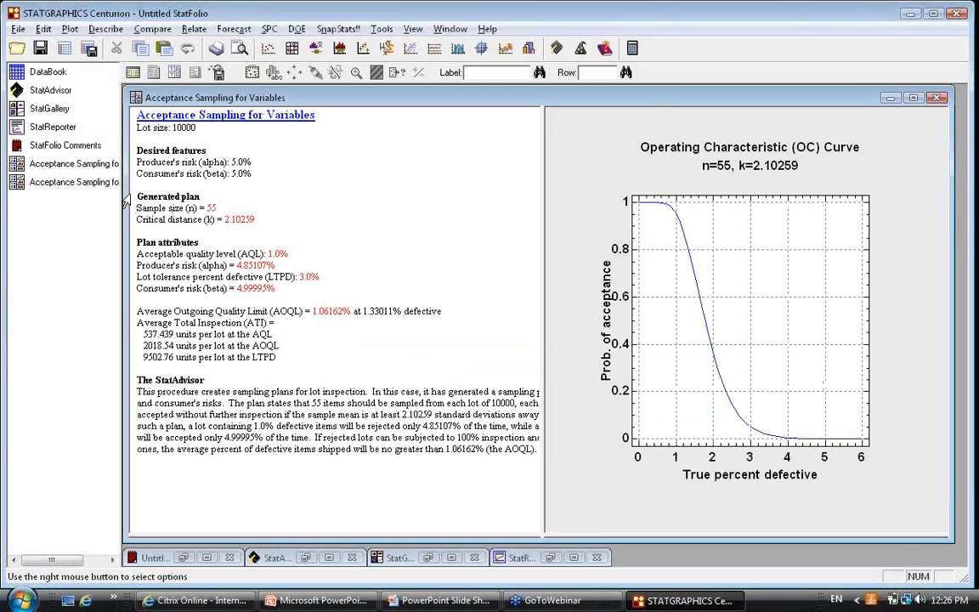
left_click_drag(116, 178, 129, 242)
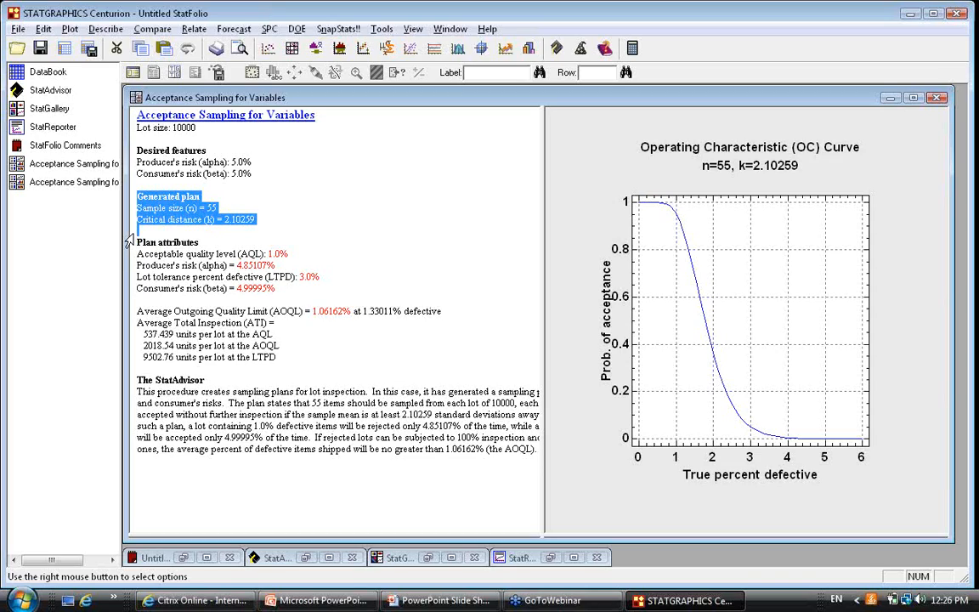
Enlarge the OC curve of the variables sampling plan
left_click(792, 198)
double_click(793, 198)
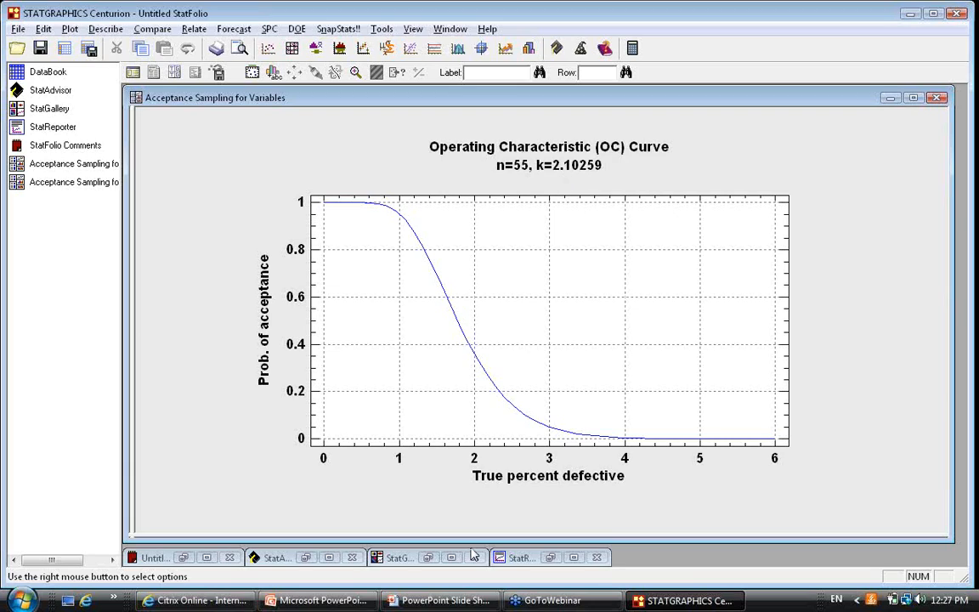
Switch to the PowerPoint slide show and advance to the solution slide for the variables sampling plan
left_click(434, 600)
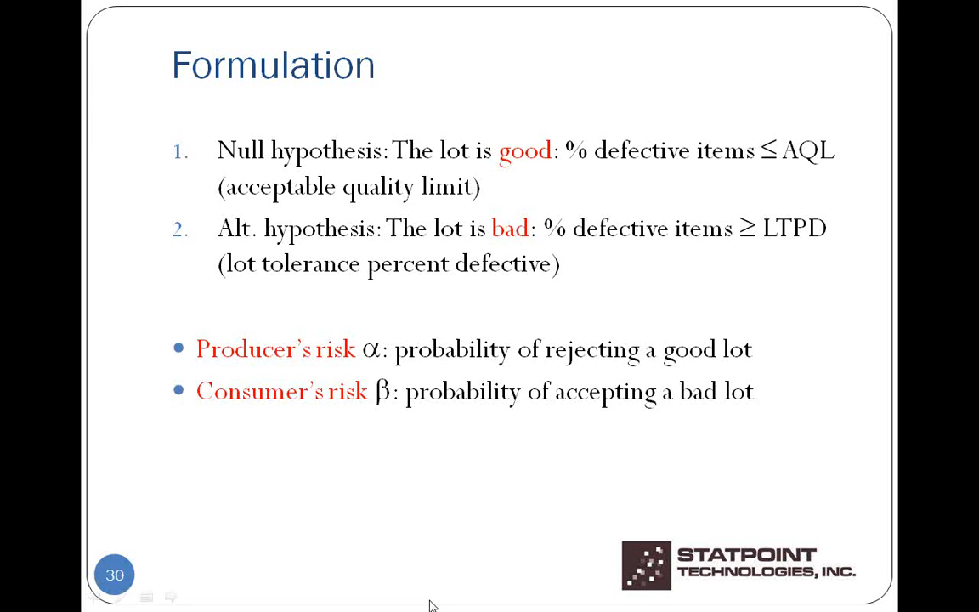
left_click(431, 605)
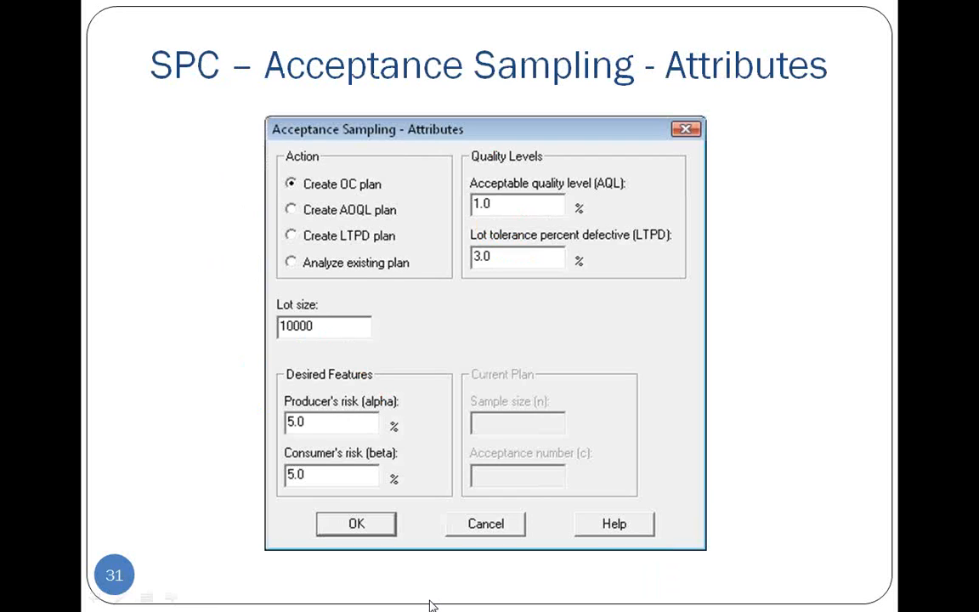
left_click(431, 605)
key("Right")
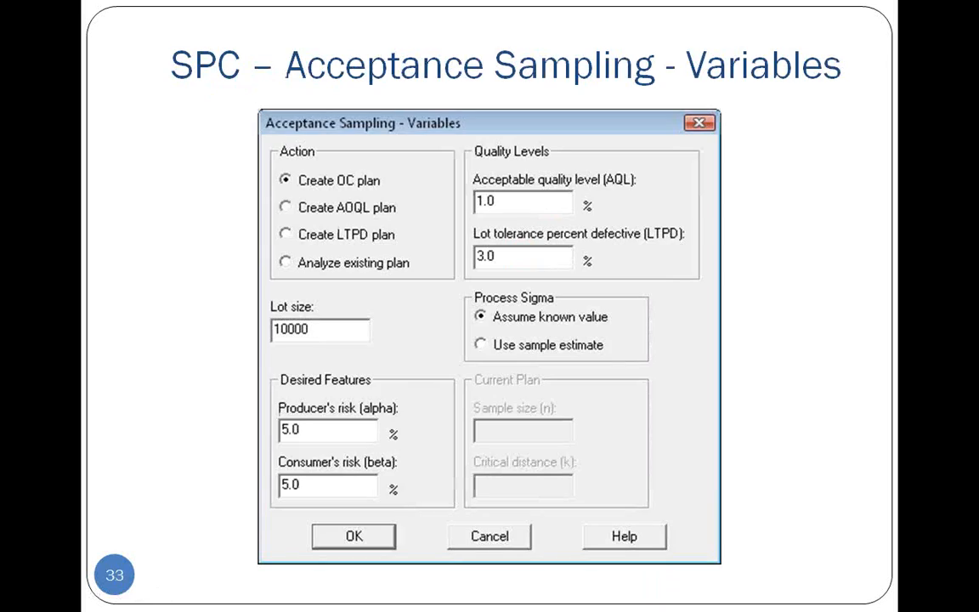
key("Right")
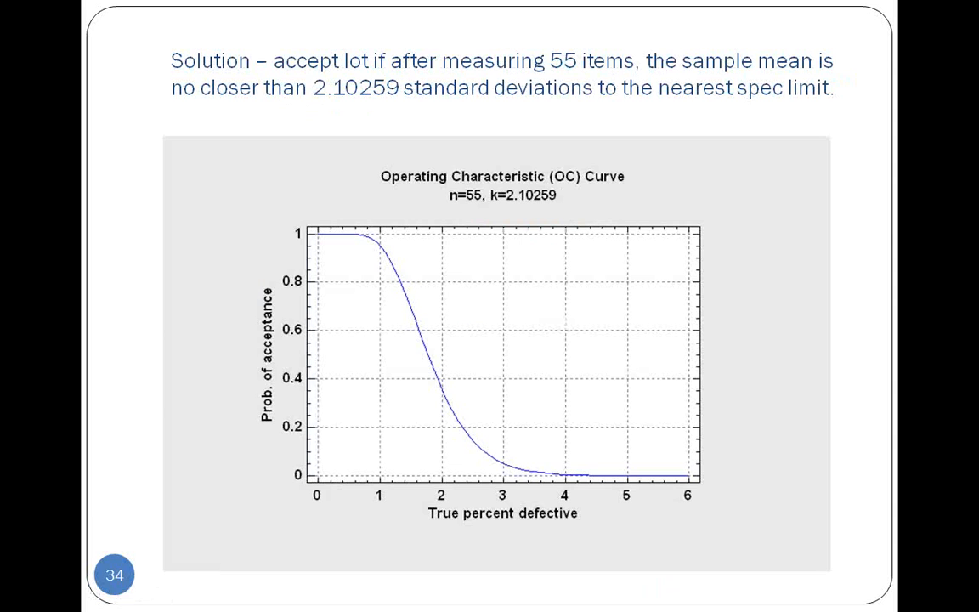
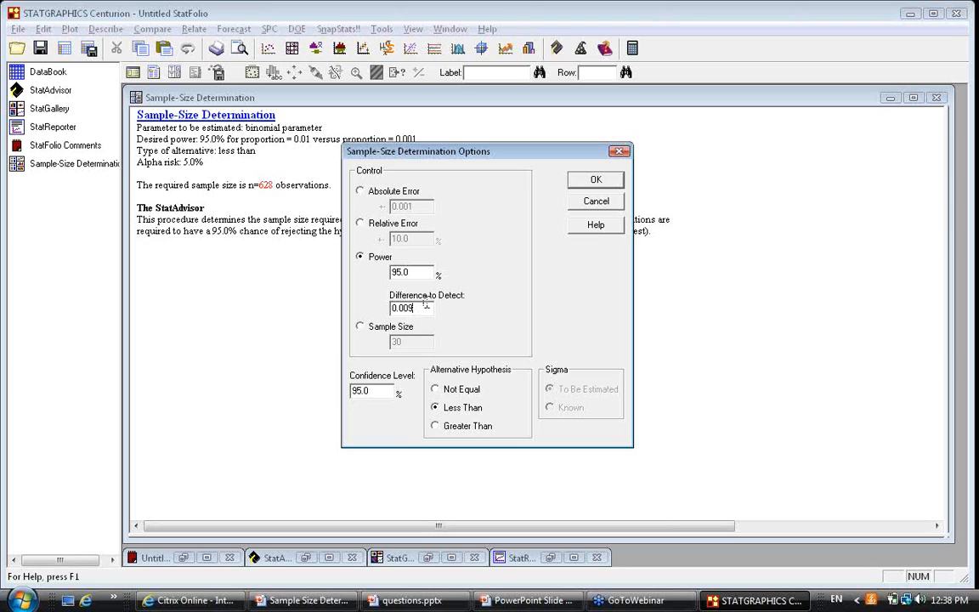
Cancel the sample-size determination options and start an acceptance sampling procedure for attributes
left_click(603, 204)
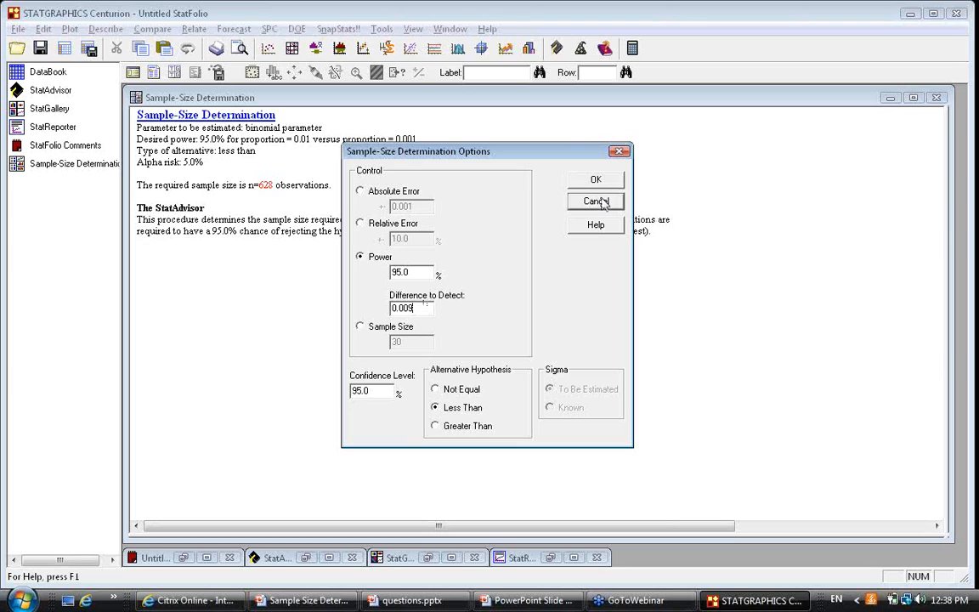
left_click(548, 210)
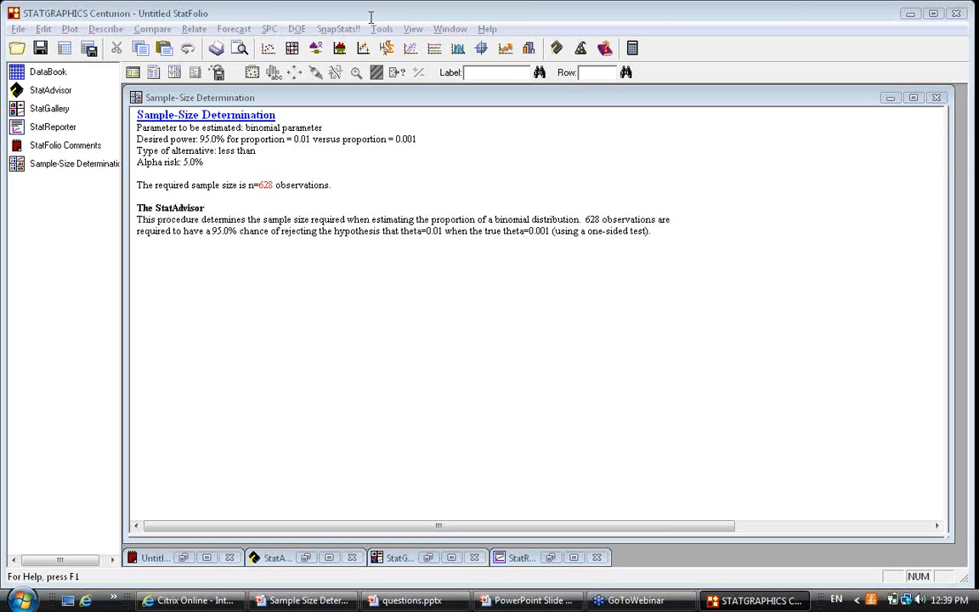
left_click(269, 31)
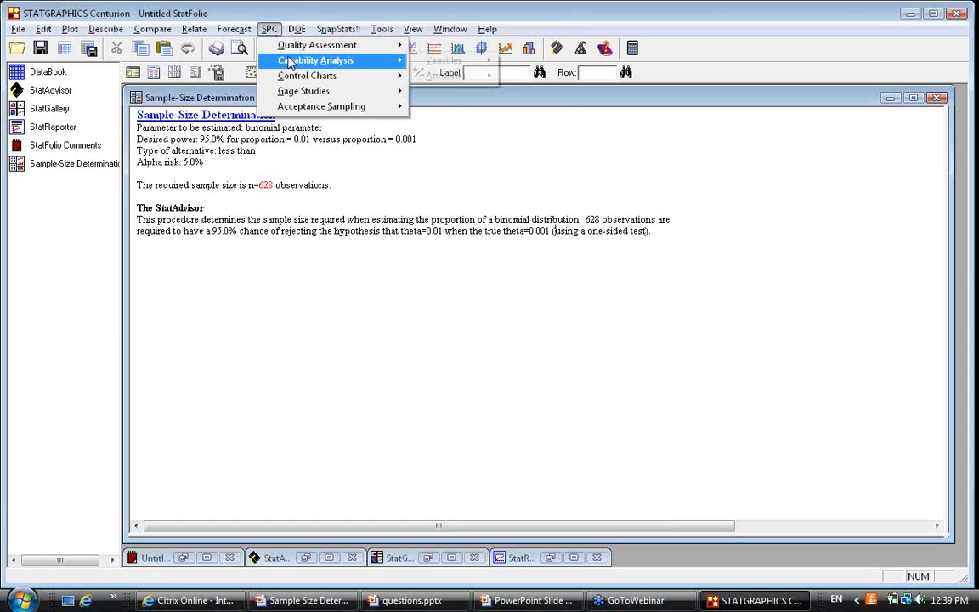
mouse_move(320, 108)
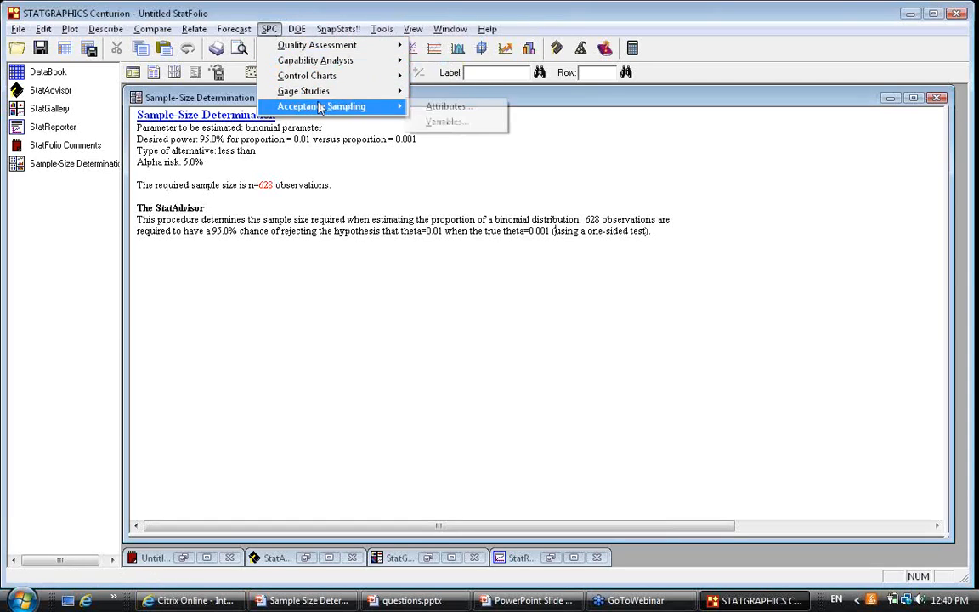
left_click(439, 108)
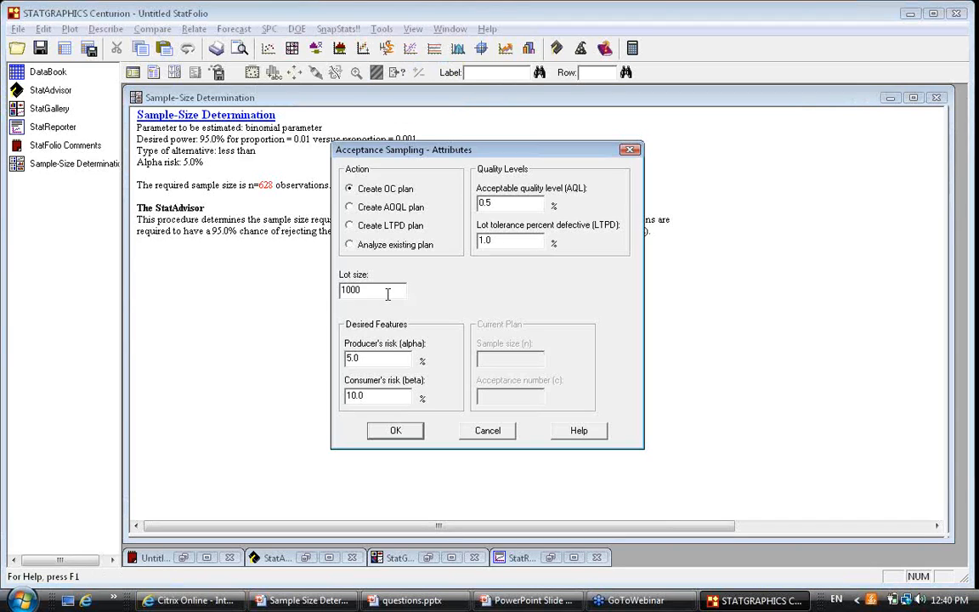
left_click_drag(378, 291, 336, 298)
type("3000")
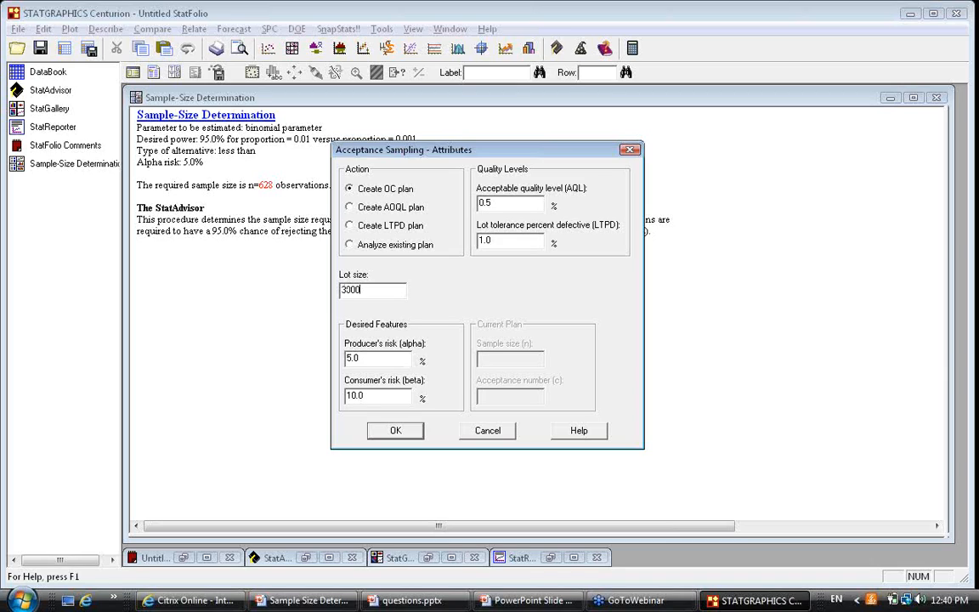
type("0")
left_click_drag(498, 205, 481, 208)
type("1")
left_click_drag(535, 241, 491, 241)
type("3")
left_click_drag(386, 398, 335, 408)
type("5")
Choose to analyze an existing attributes plan with lot size 30000, sample size 25 and acceptance number 0
left_click(352, 245)
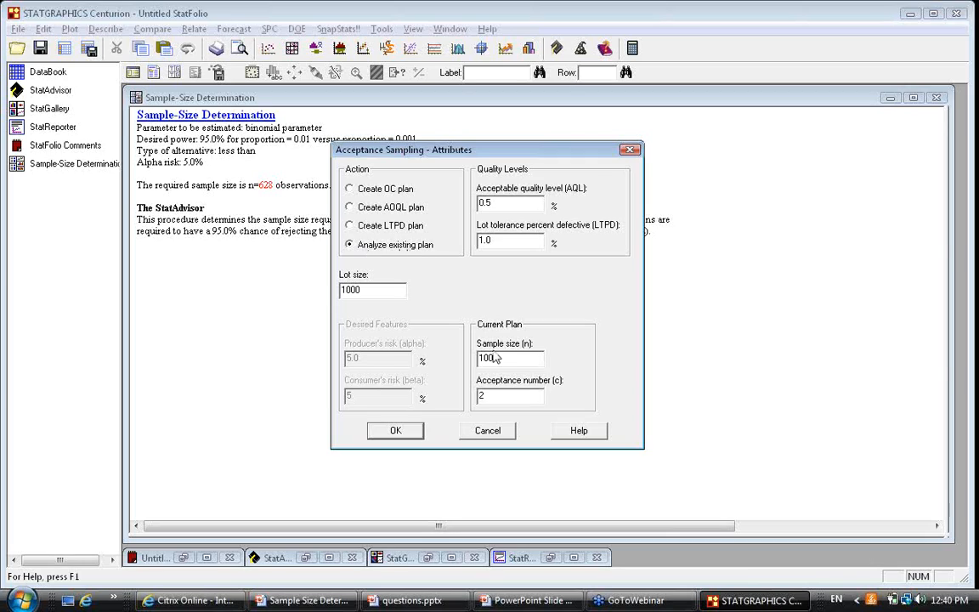
left_click_drag(500, 359, 467, 359)
left_click_drag(383, 289, 310, 274)
type("30000")
left_click_drag(525, 359, 471, 359)
type("25")
key("Tab")
type("0")
Generate the existing plan's analysis summary and OC curve, and enlarge the curve
left_click(396, 431)
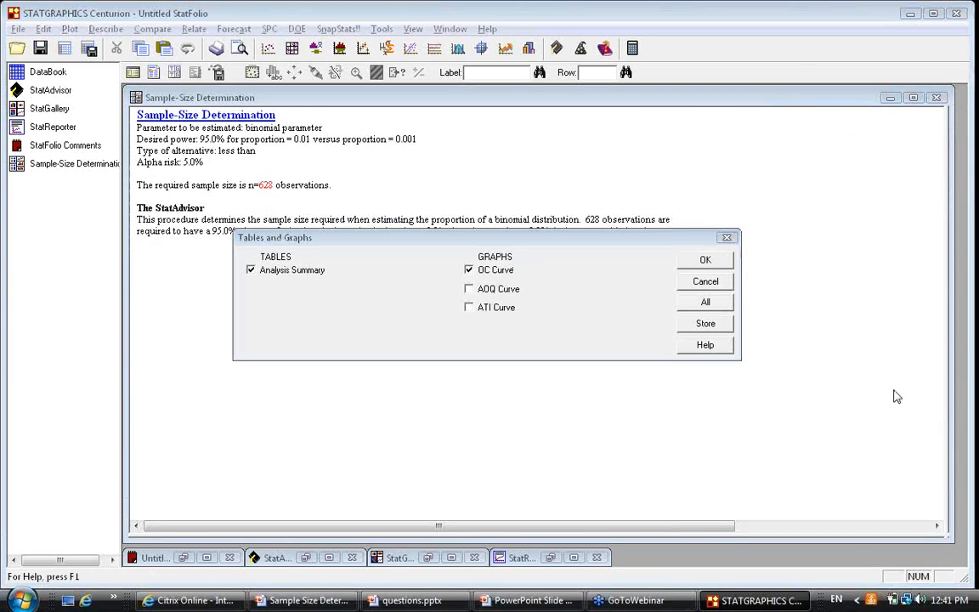
left_click(706, 260)
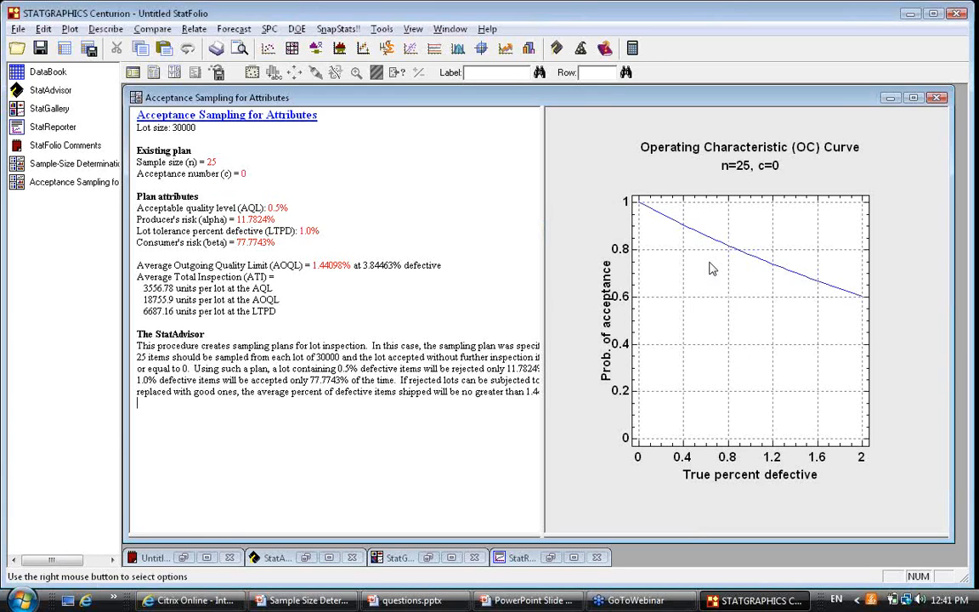
double_click(712, 268)
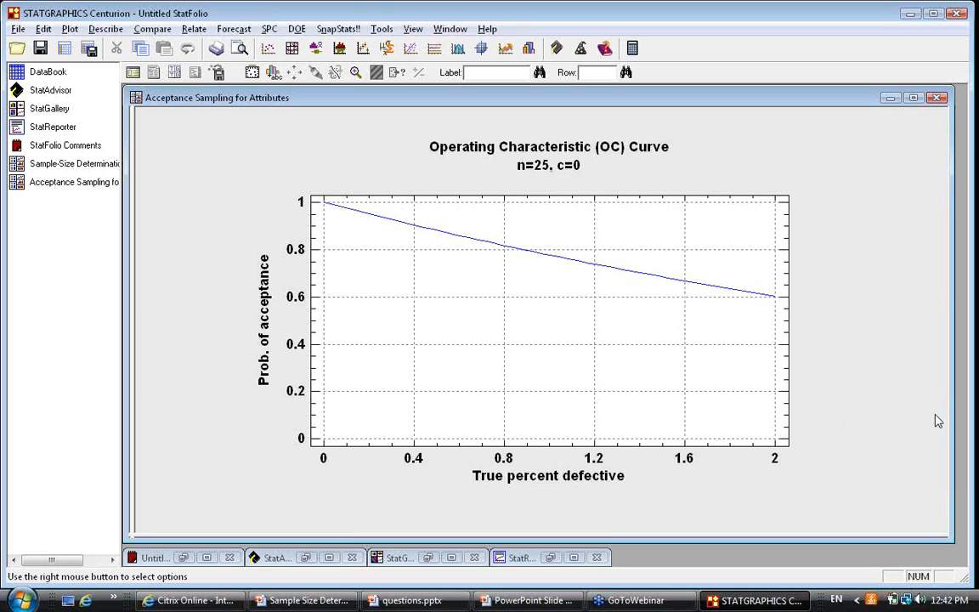
Extend the OC curve's X-axis to an upper limit of 10
right_click(711, 181)
left_click(743, 224)
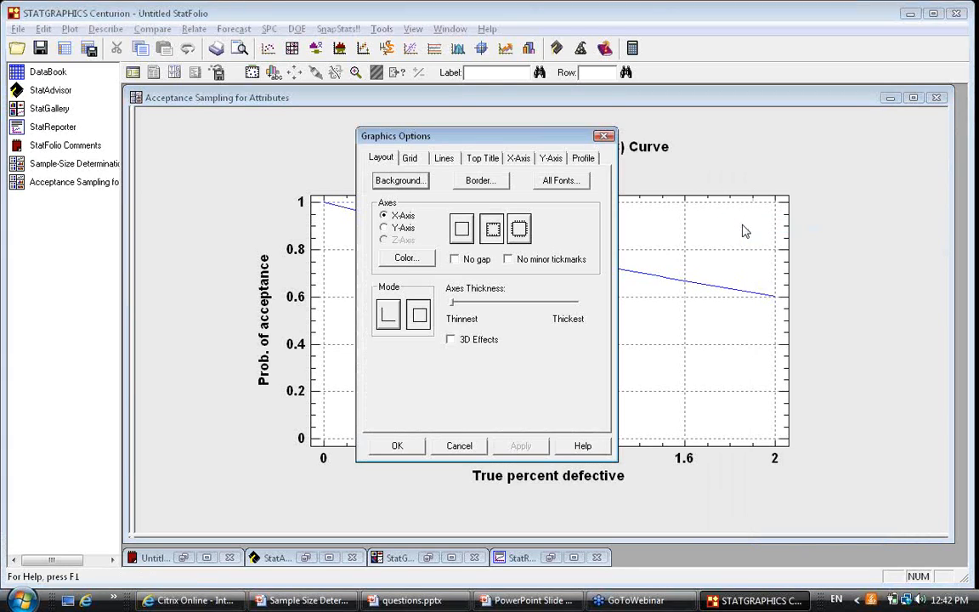
left_click(516, 159)
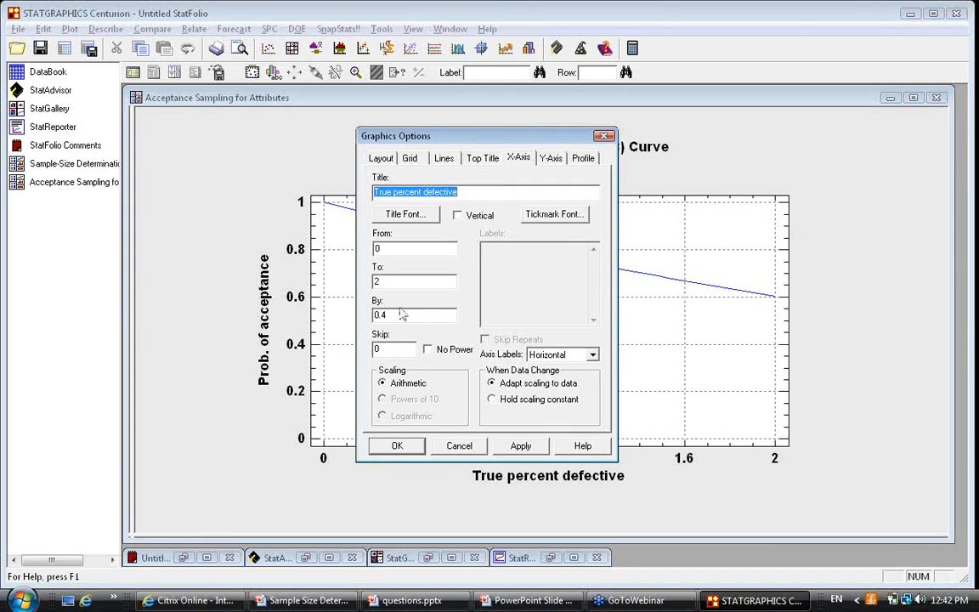
left_click_drag(399, 283, 361, 286)
type("10")
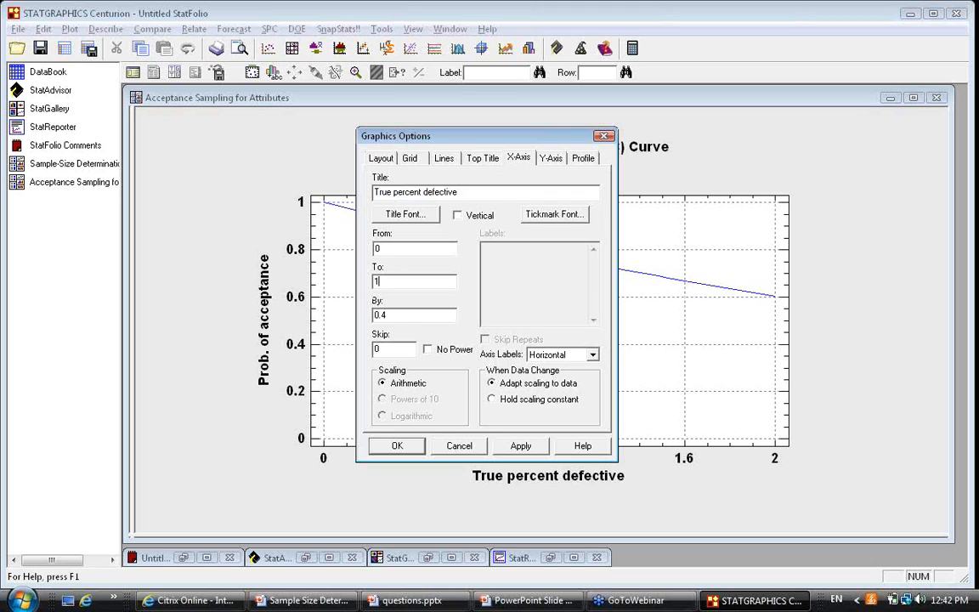
left_click(400, 447)
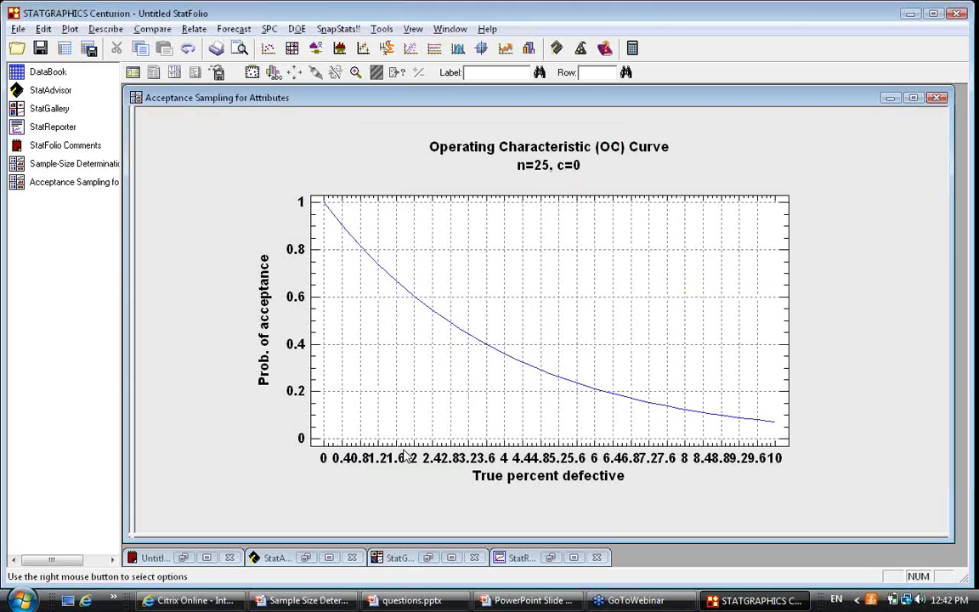
Set the tick interval of the OC curve's X-axis to 1
right_click(770, 181)
left_click(647, 221)
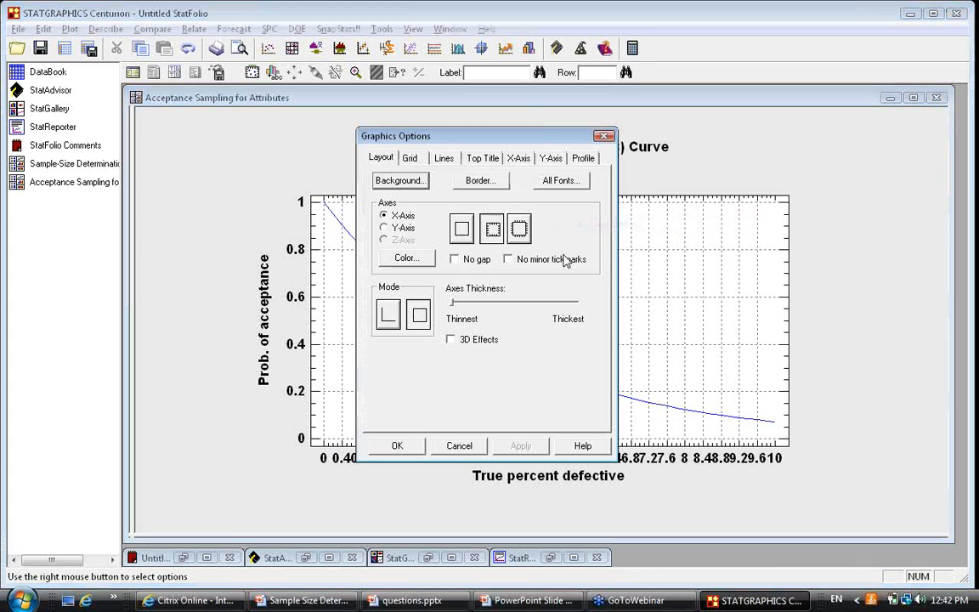
left_click(523, 161)
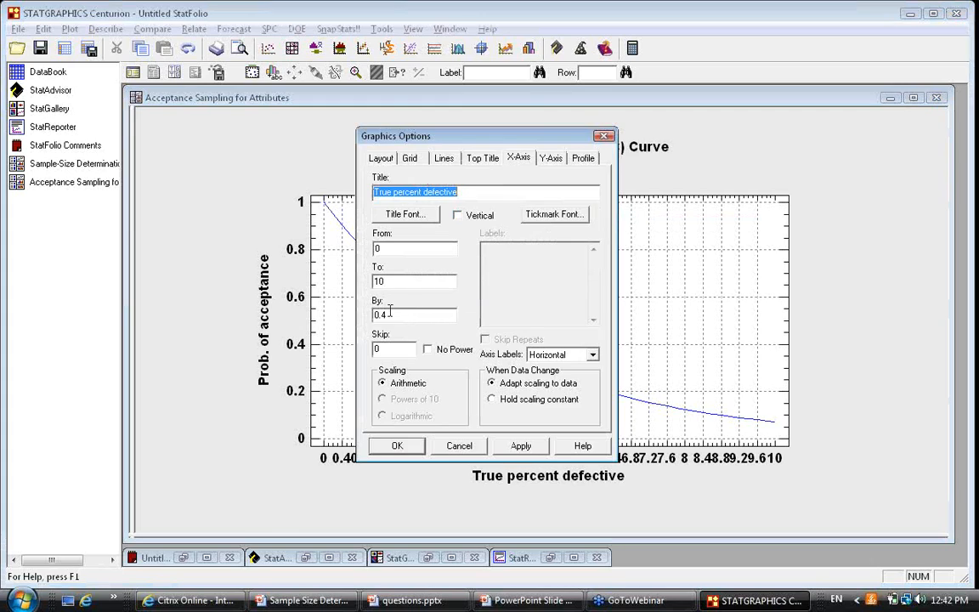
left_click_drag(419, 314, 367, 318)
type("1")
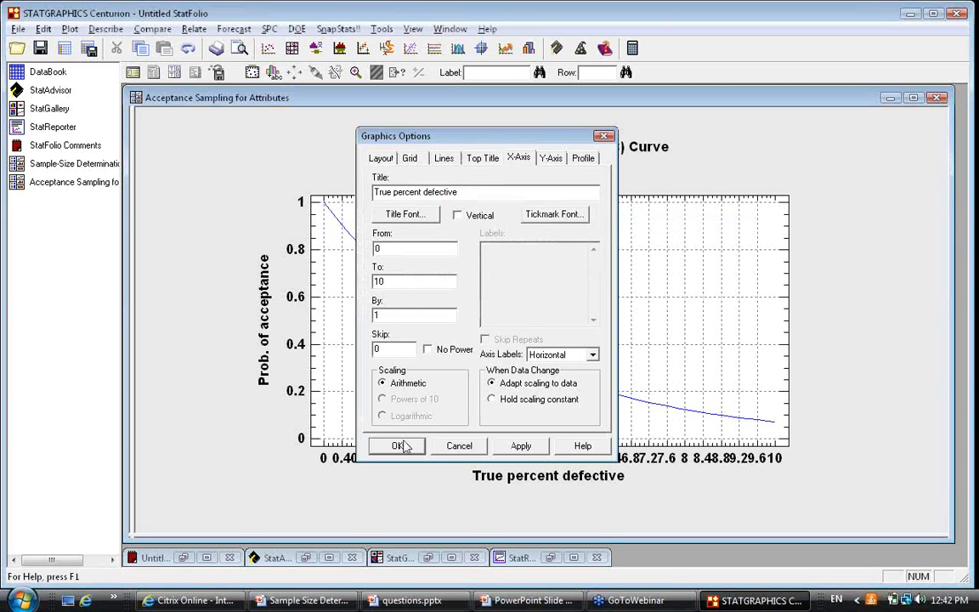
left_click(399, 446)
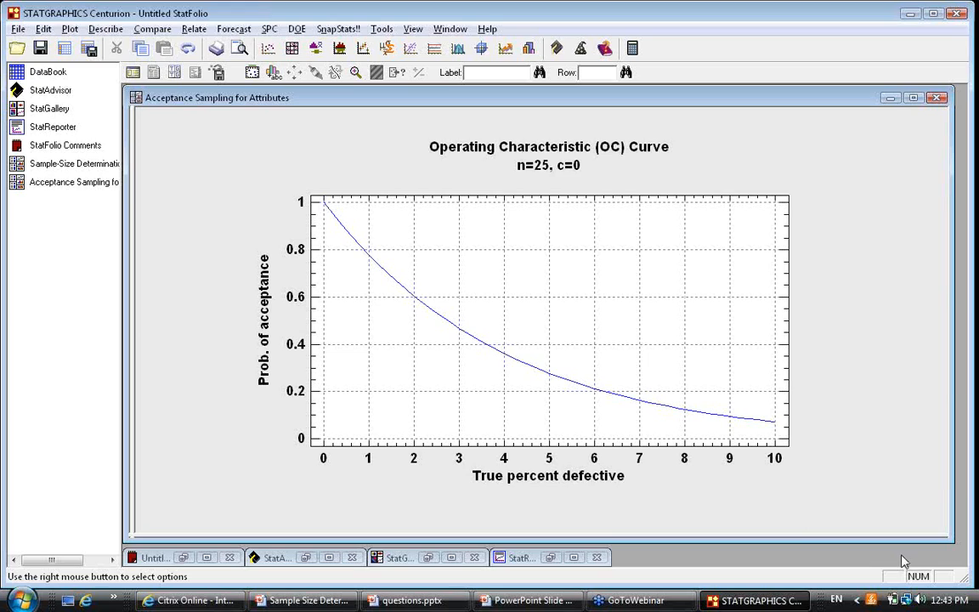
Rerun the attributes plan analysis with its existing inputs, recheck those inputs without changes, and enlarge the OC curve
left_click(134, 72)
left_click(392, 430)
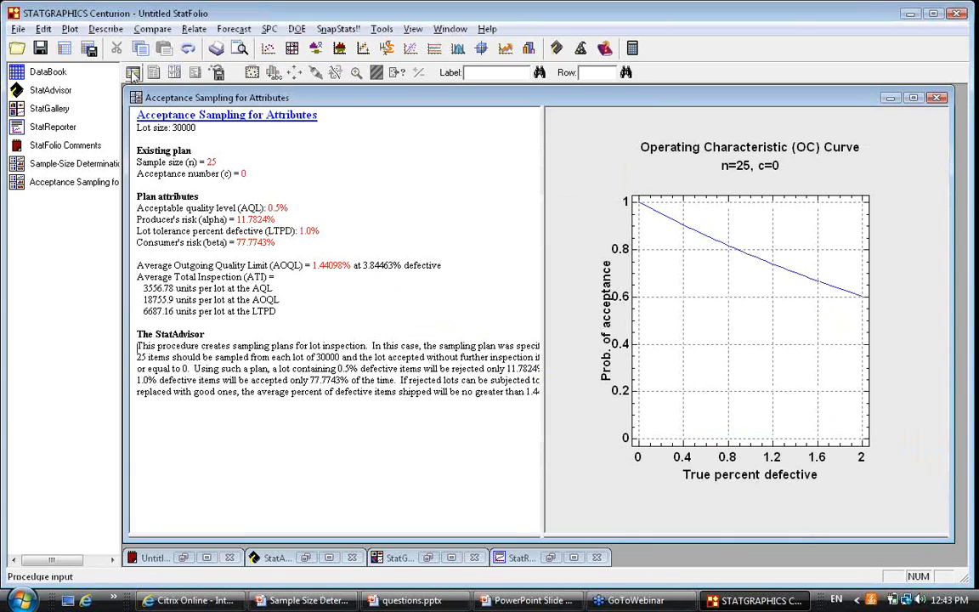
left_click(133, 74)
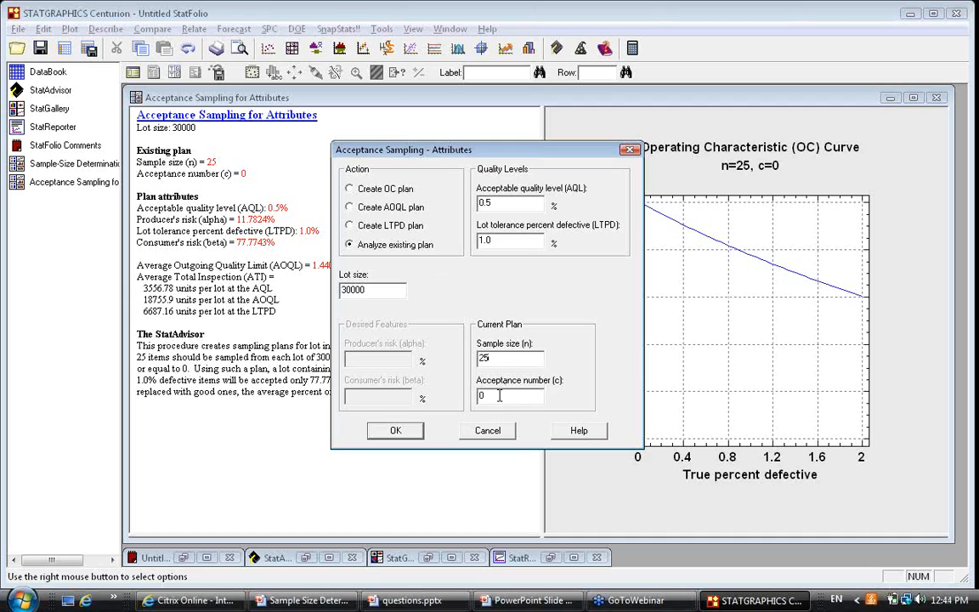
left_click(497, 432)
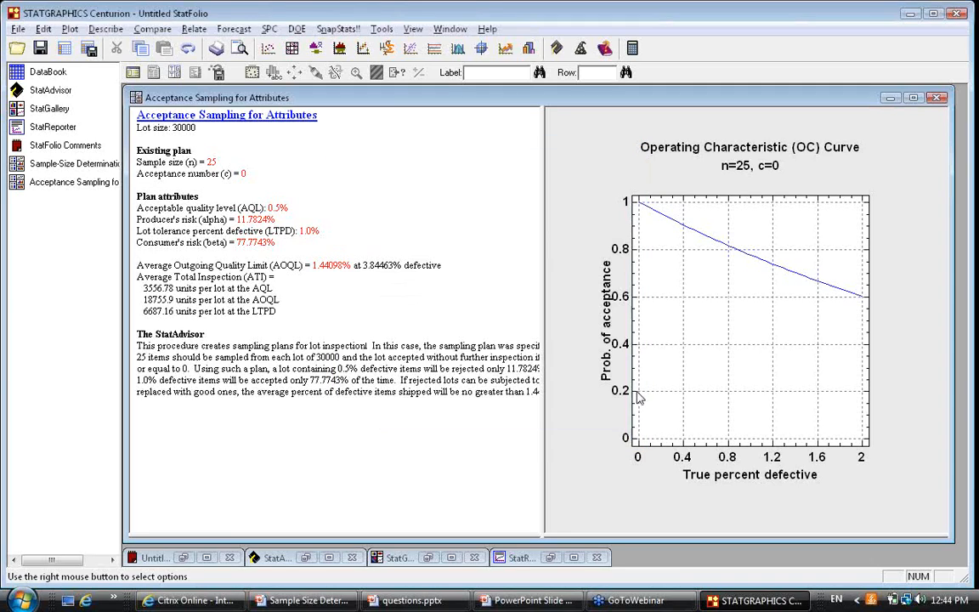
double_click(642, 396)
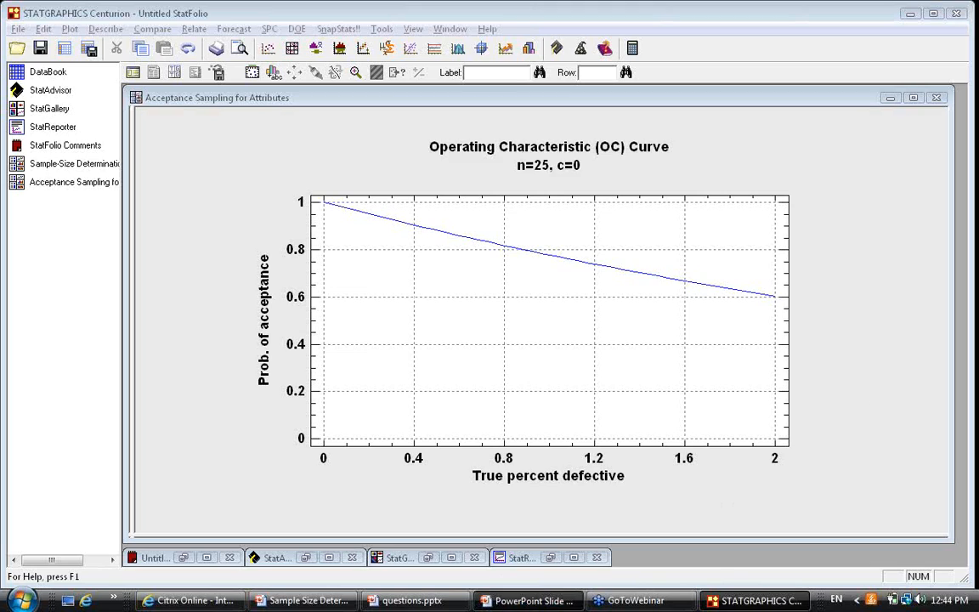
Switch to PowerPoint, leave the Question #1 slide show and bring up the Sample Size Determination.ppt presentation
left_click(504, 602)
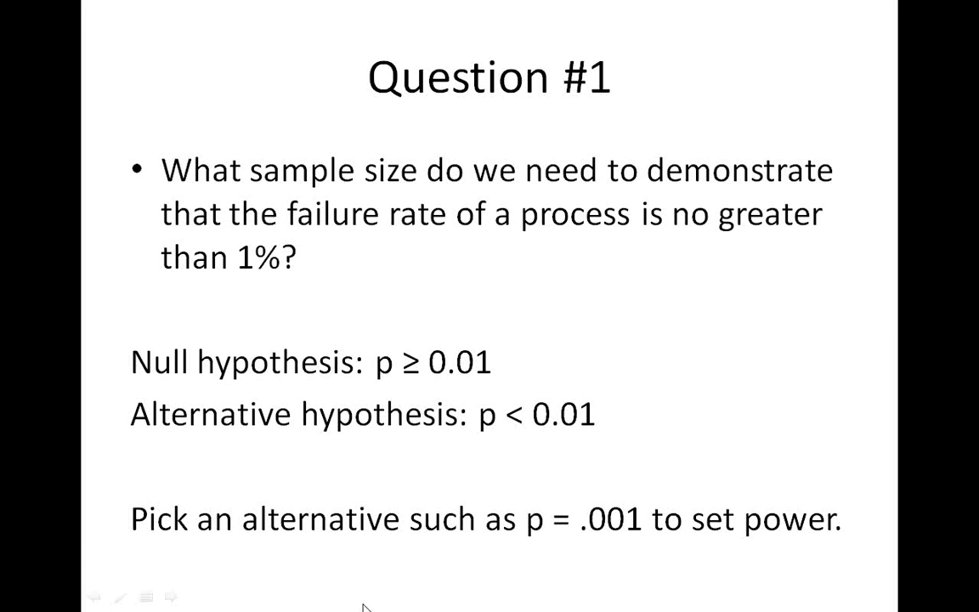
left_click(363, 604)
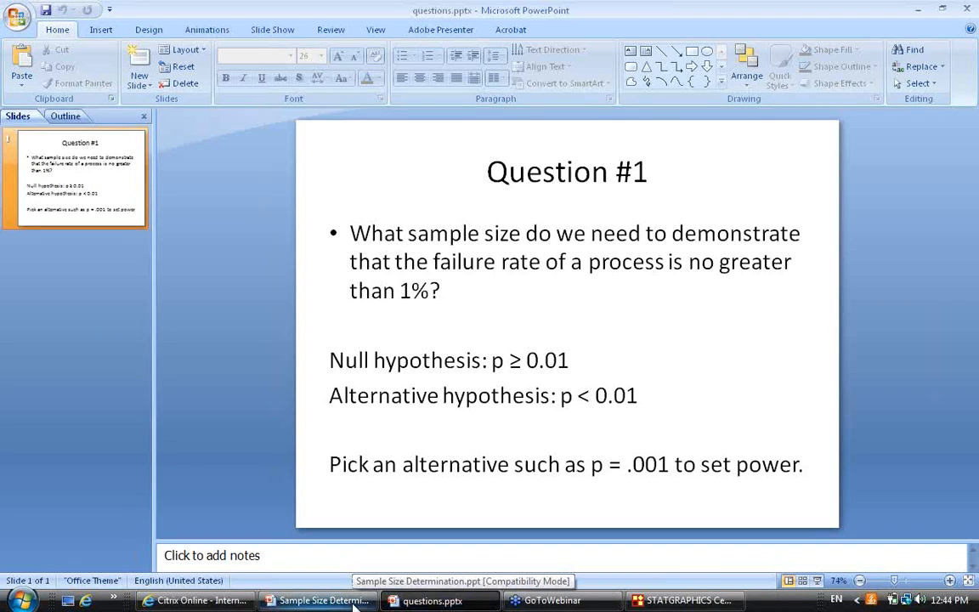
left_click(352, 605)
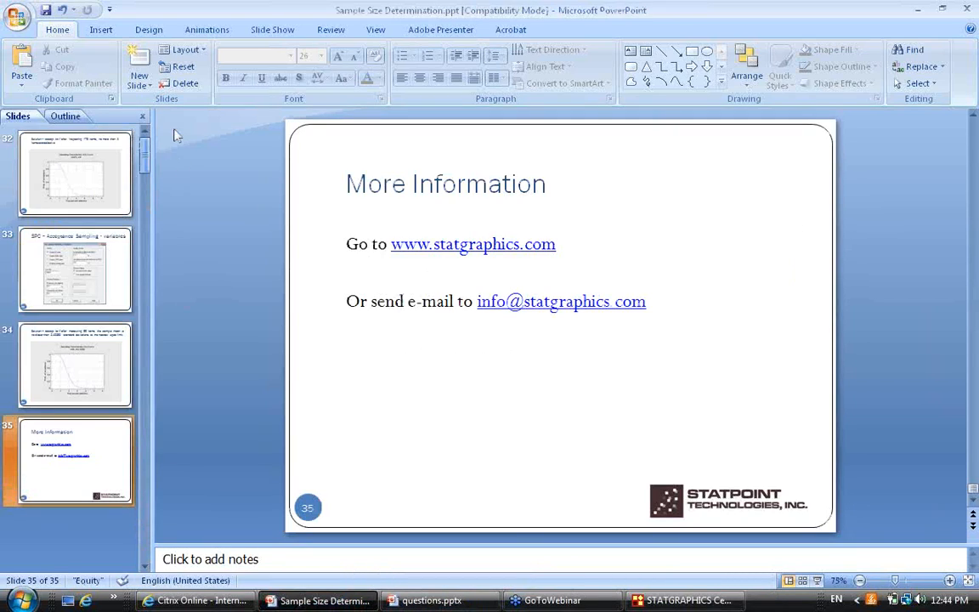
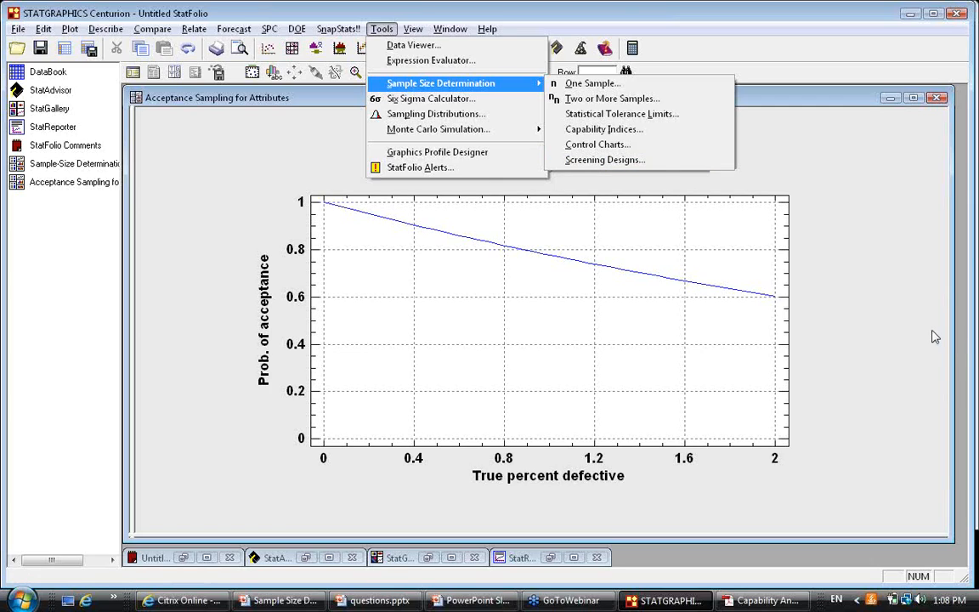
Open References.pdf from the STATGRAPHICS user documentation folder
left_click(935, 337)
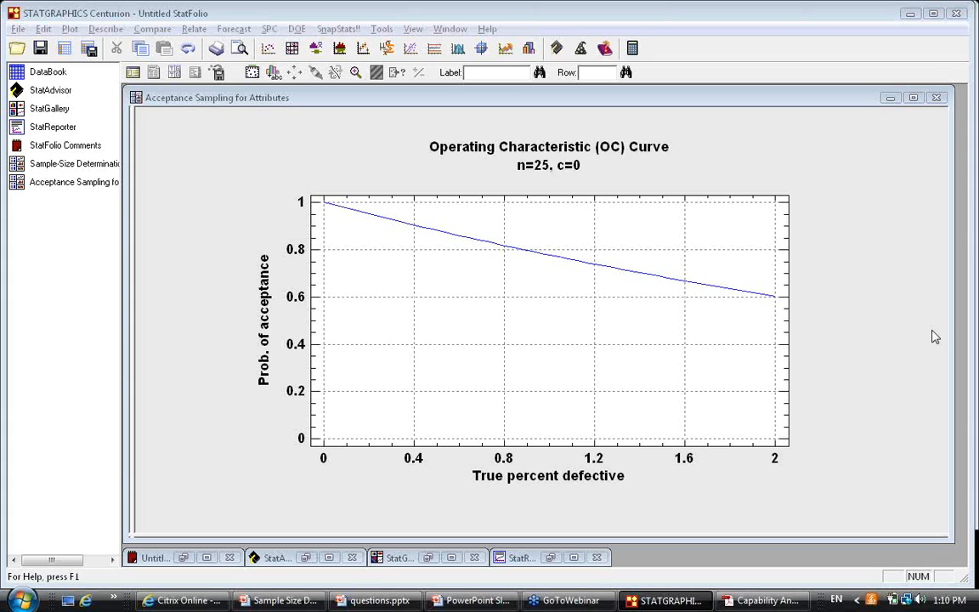
left_click(485, 30)
left_click(503, 75)
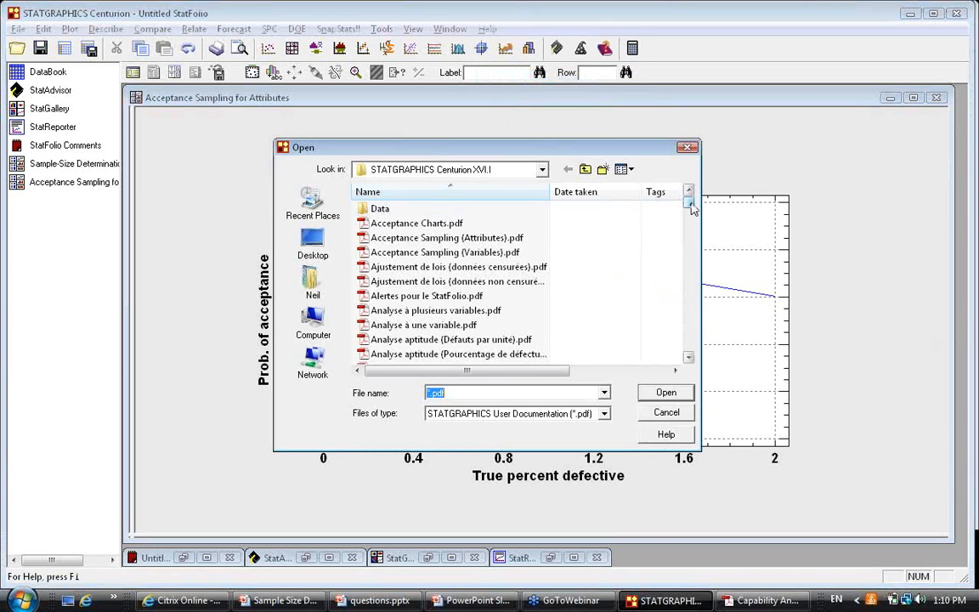
left_click_drag(691, 203, 697, 321)
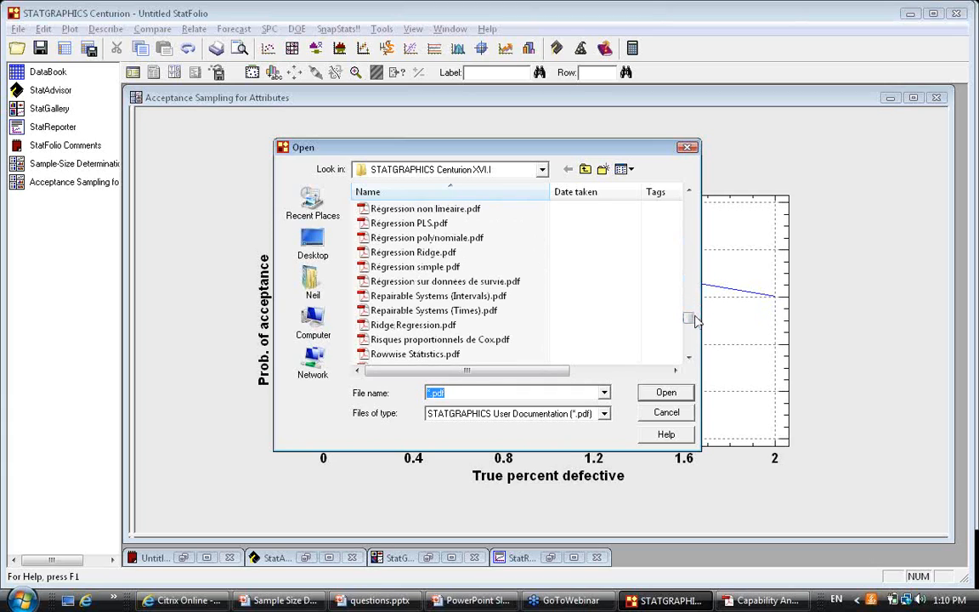
left_click_drag(688, 193, 689, 192)
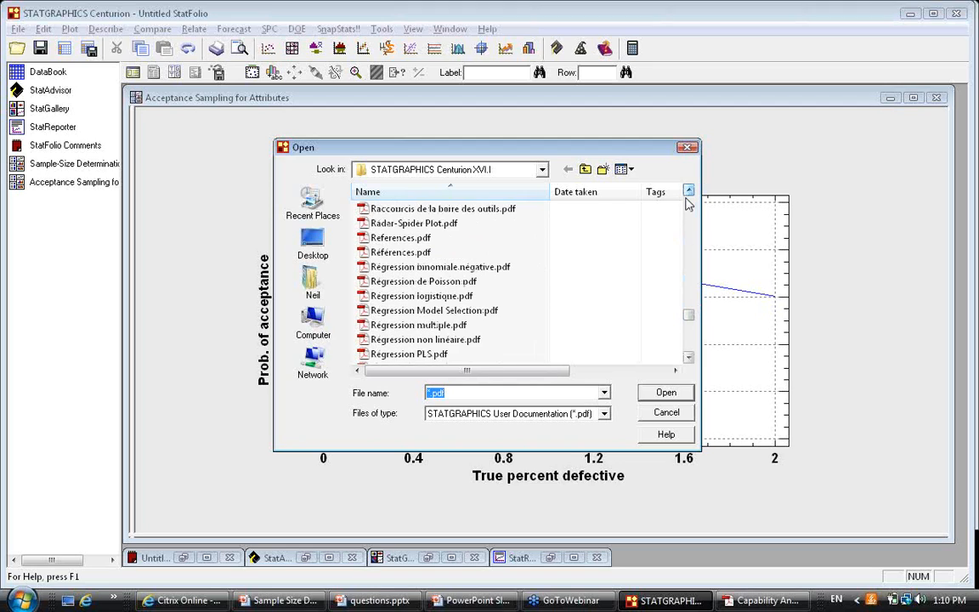
left_click(423, 239)
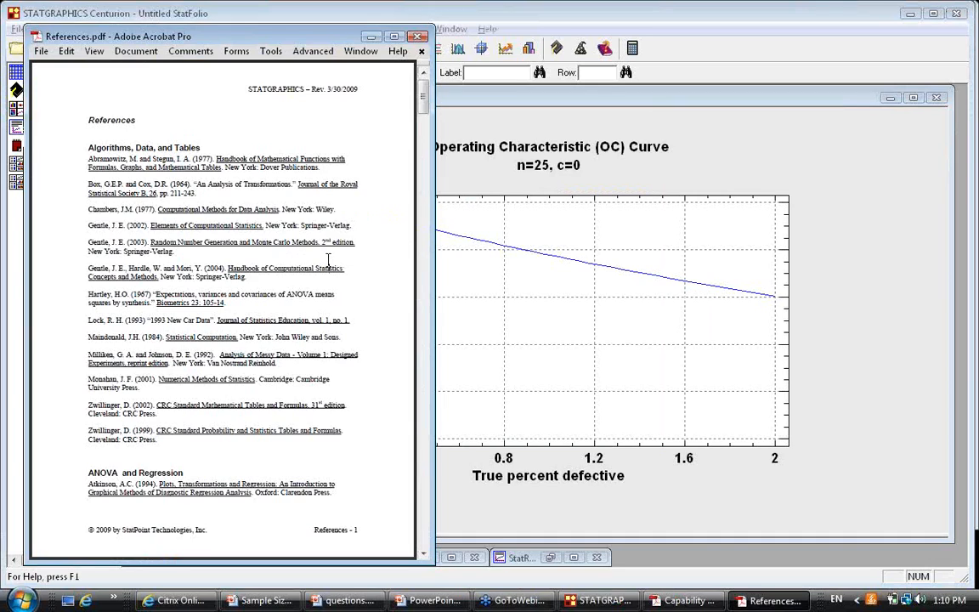
Look through the References document for the literature on statistical quality control and acceptance sampling
scroll(328, 260, "down", 3)
scroll(328, 259, "down", 3)
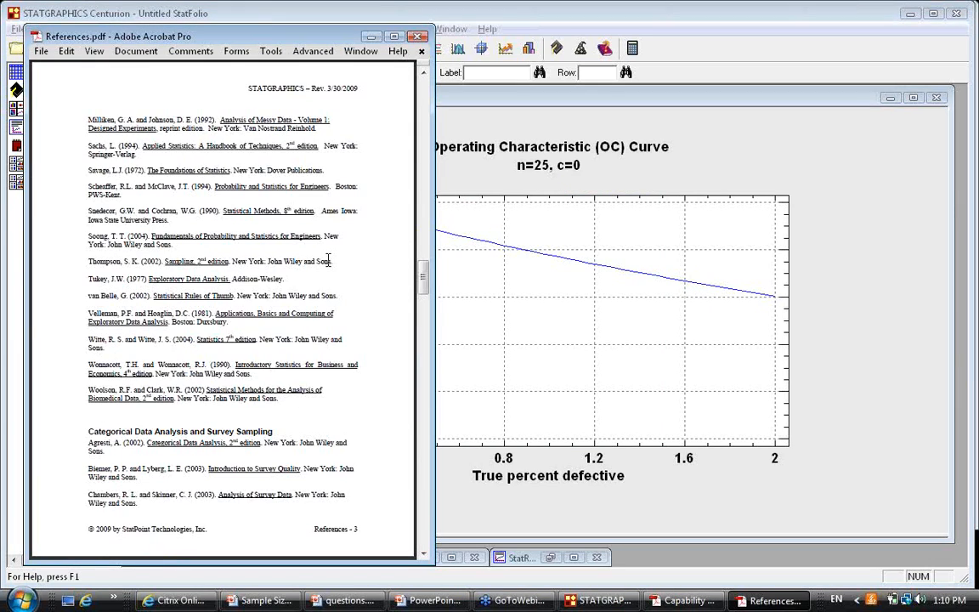
scroll(329, 259, "down", 12)
scroll(328, 260, "down", 3)
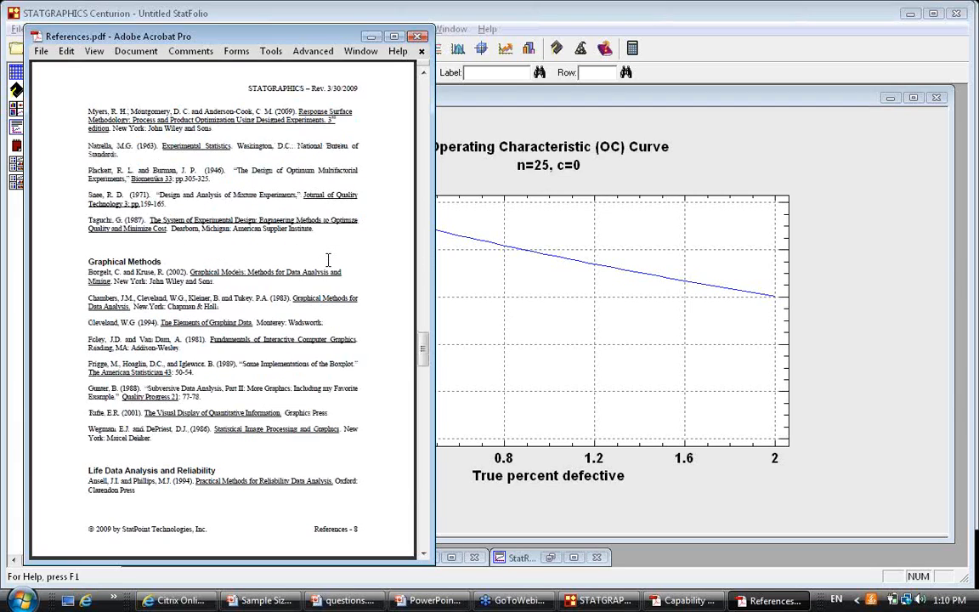
scroll(328, 259, "down", 3)
scroll(328, 259, "down", 3)
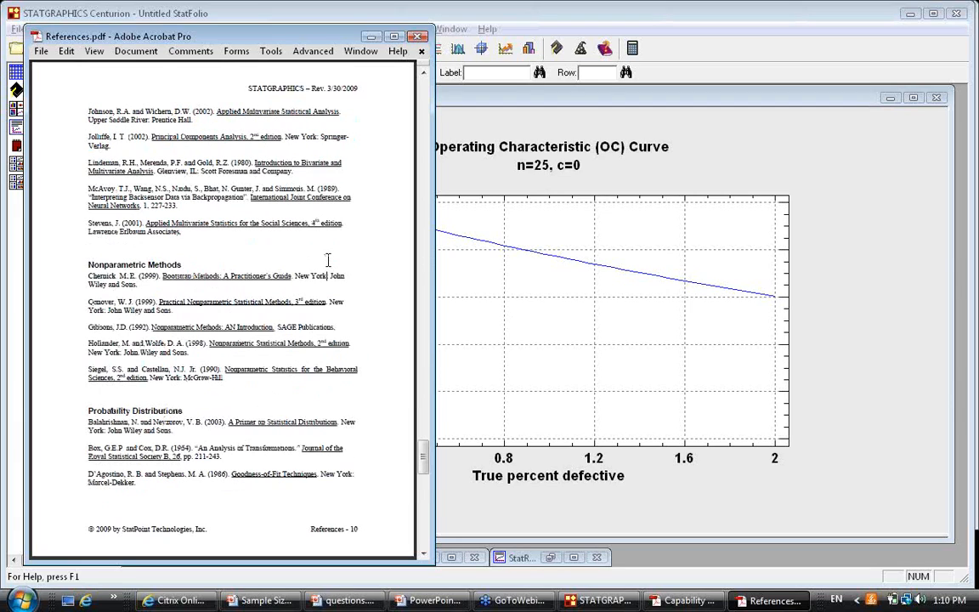
scroll(328, 259, "down", 3)
scroll(328, 259, "down", 3)
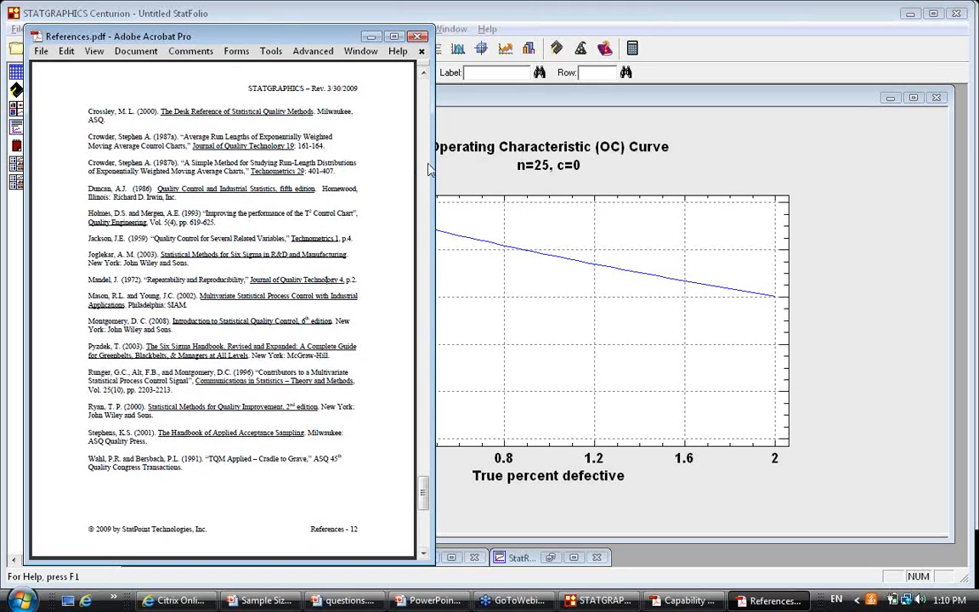
Widen the References window and examine the entry for Introduction to Statistical Quality Control, 6th edition, briefly highlighting part of it
left_click_drag(435, 169, 733, 149)
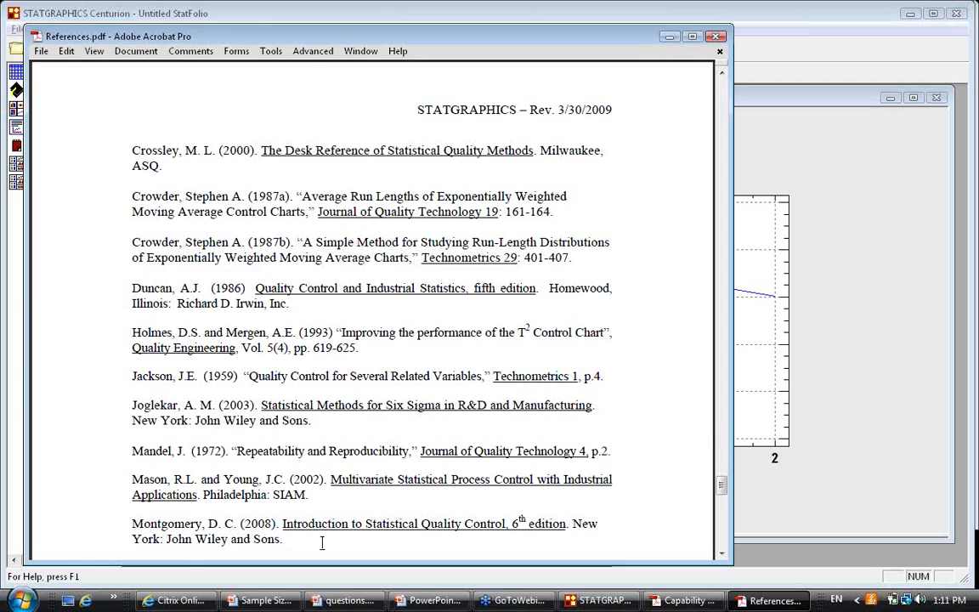
left_click(723, 554)
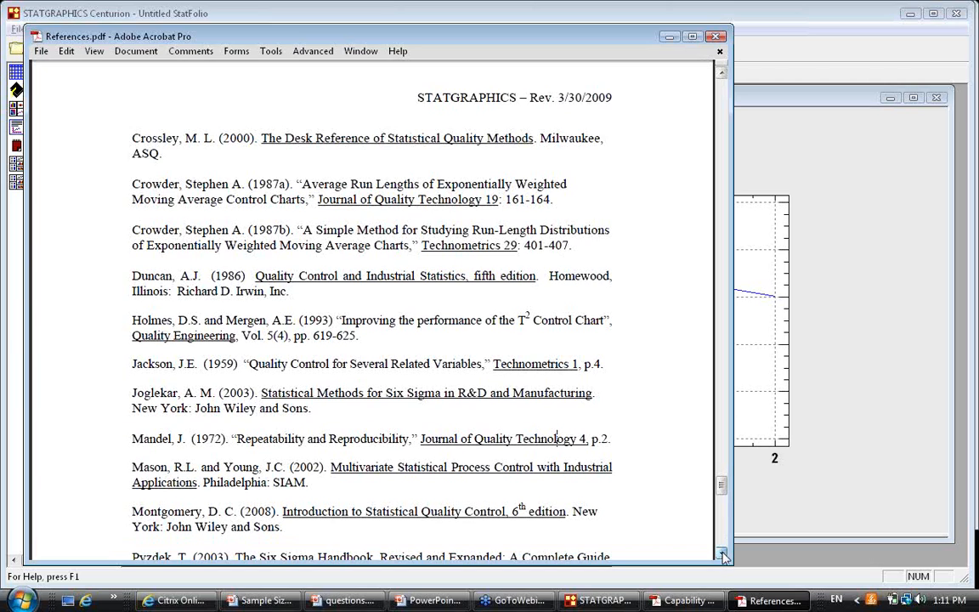
left_click(723, 554)
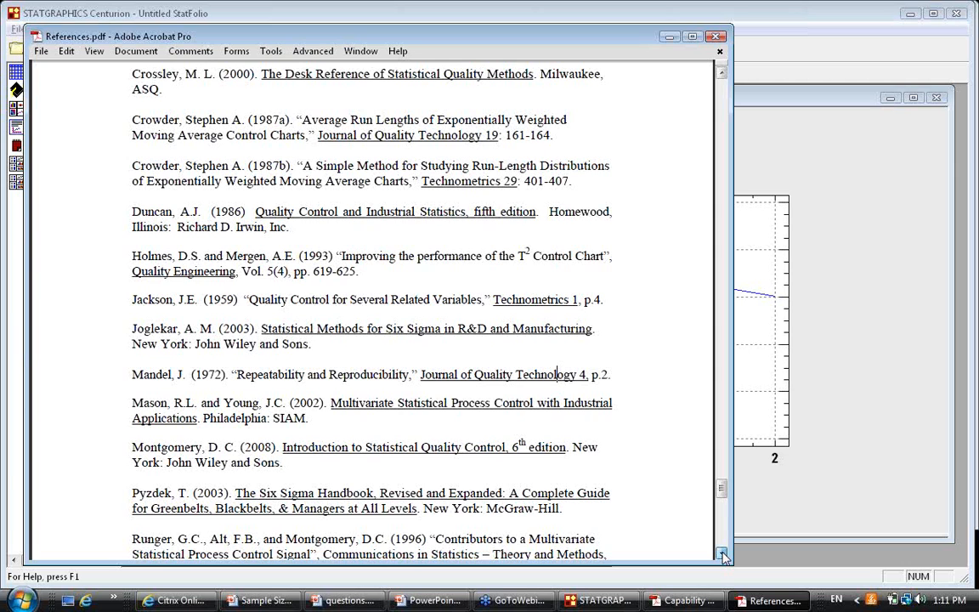
left_click(723, 554)
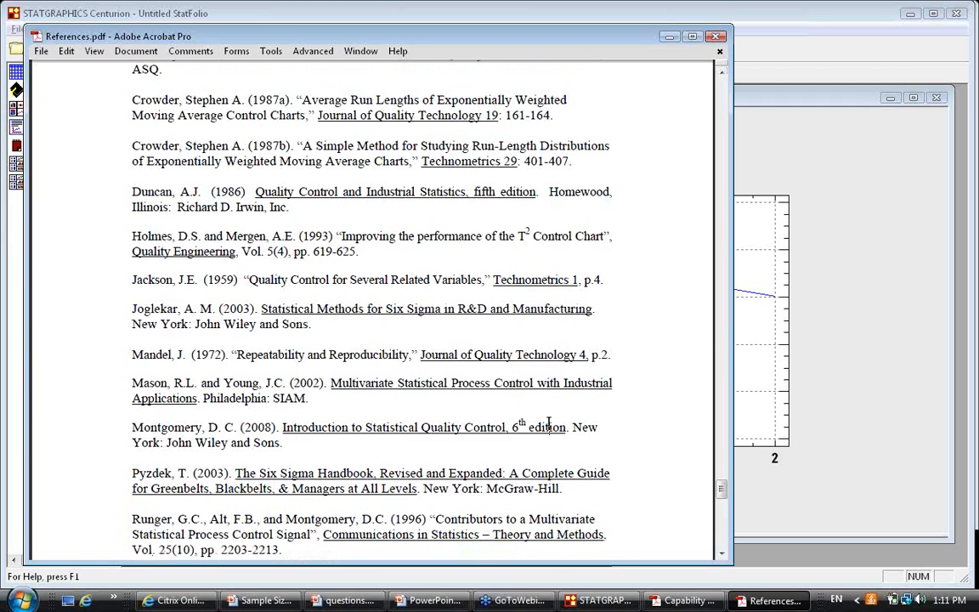
left_click_drag(315, 472, 107, 440)
left_click(284, 430)
left_click_drag(287, 431, 242, 428)
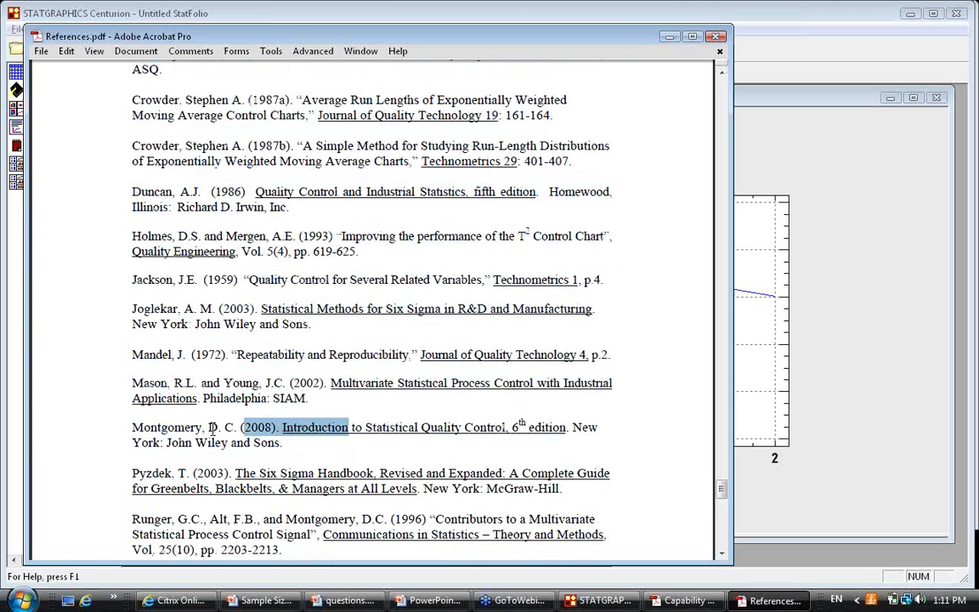
left_click(288, 439)
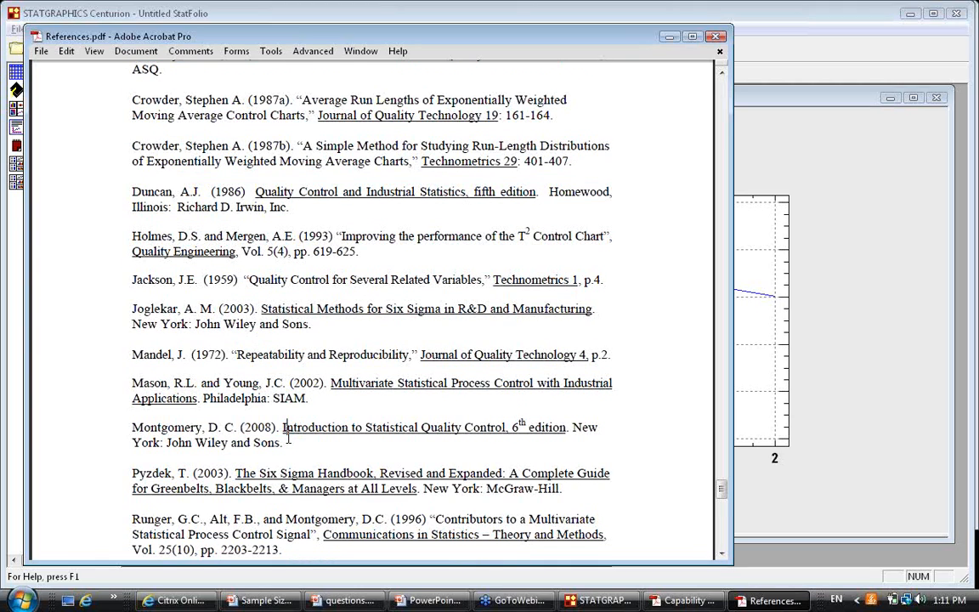
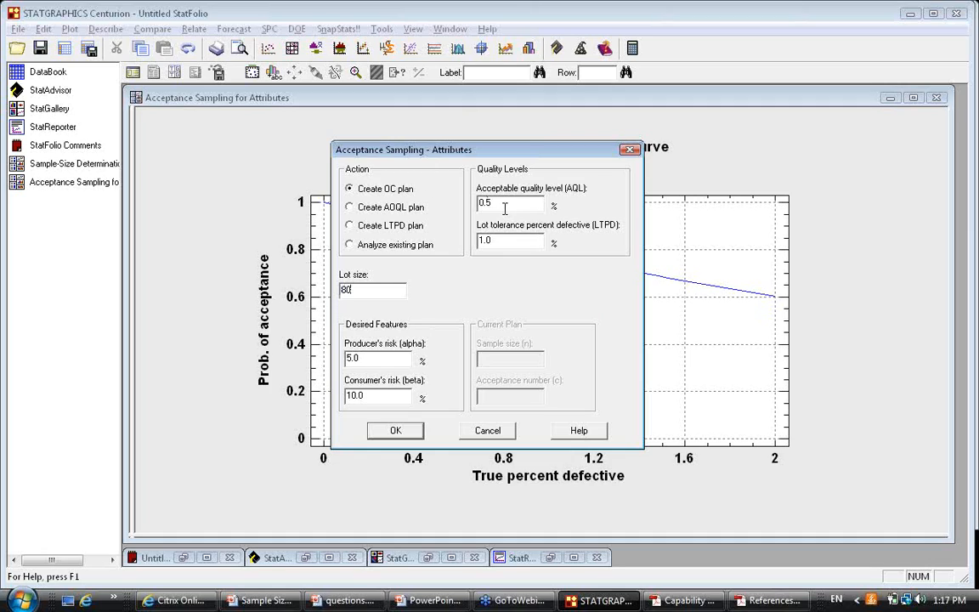
Create an OC plan for the 80-unit lot with AQL 1%, LTPD 3% and consumer's risk 5%, including the analysis summary and OC curve
left_click_drag(500, 206, 459, 210)
type("1")
left_click_drag(498, 240, 476, 241)
type("3")
left_click_drag(373, 400, 327, 403)
type("5")
left_click(396, 430)
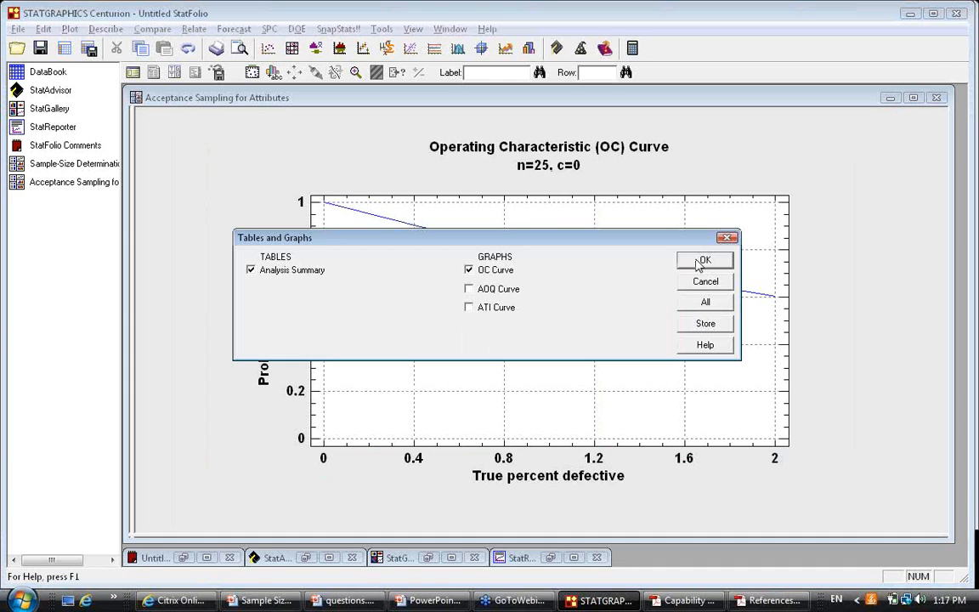
left_click(703, 261)
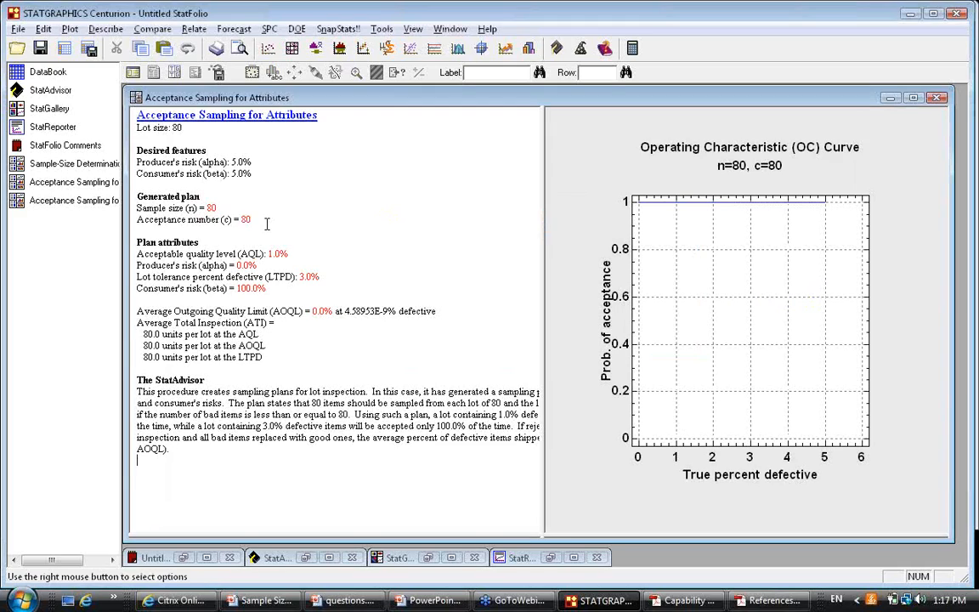
Highlight the generated plan's sample size and acceptance number, clear the highlight, and switch to GoToWebinar
left_click_drag(137, 219, 252, 220)
left_click_drag(129, 209, 124, 214)
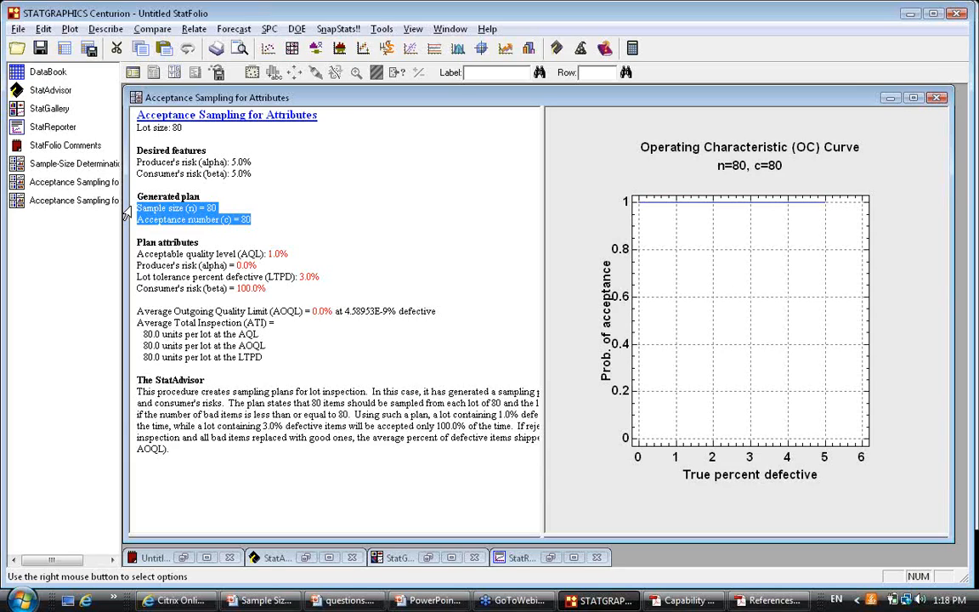
left_click(187, 203)
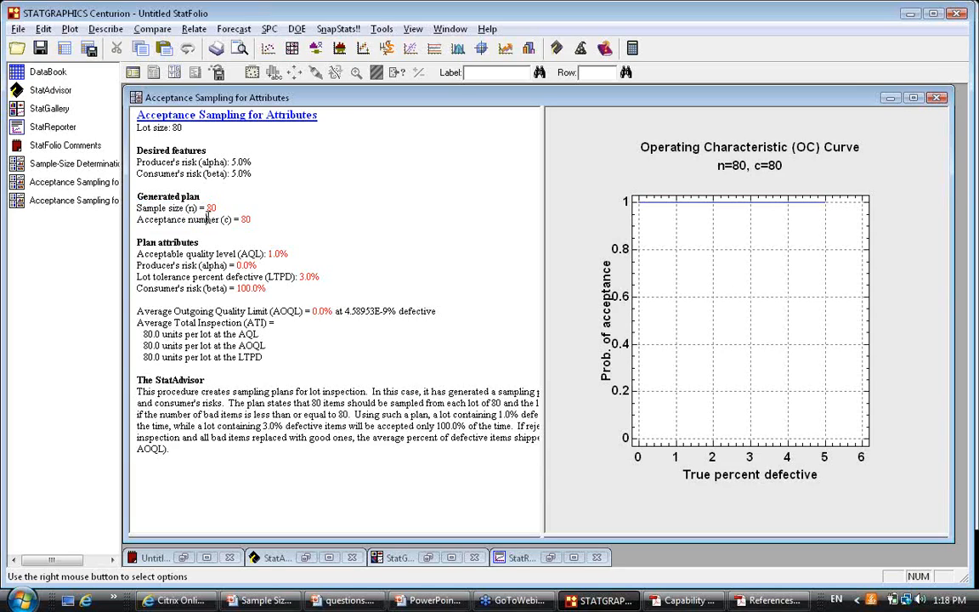
left_click(520, 602)
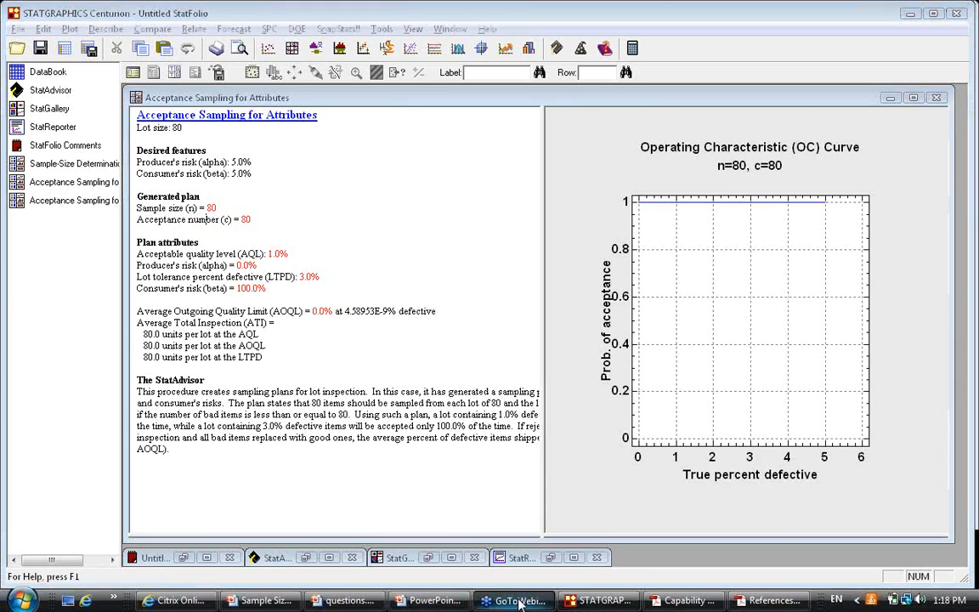
left_click(929, 336)
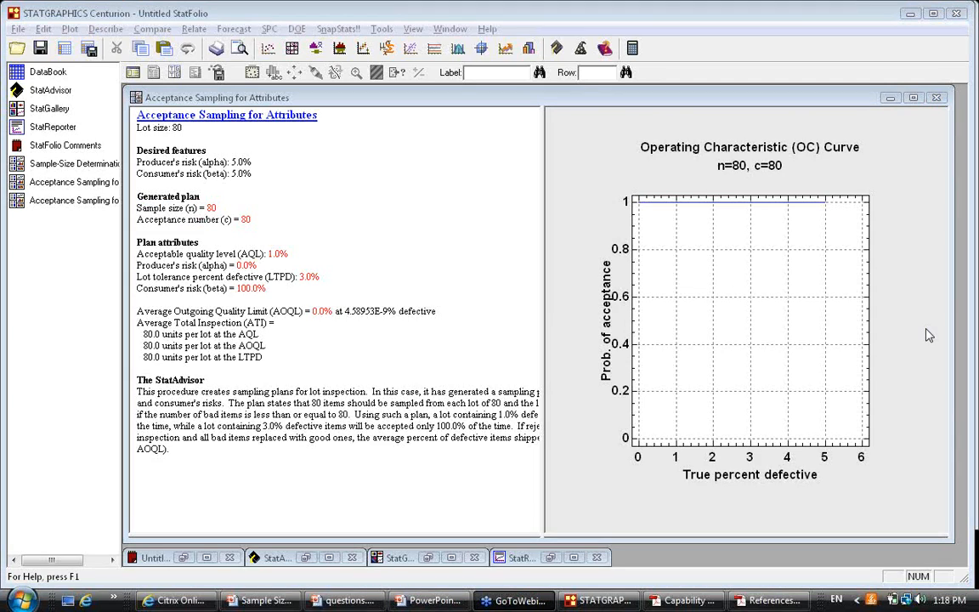